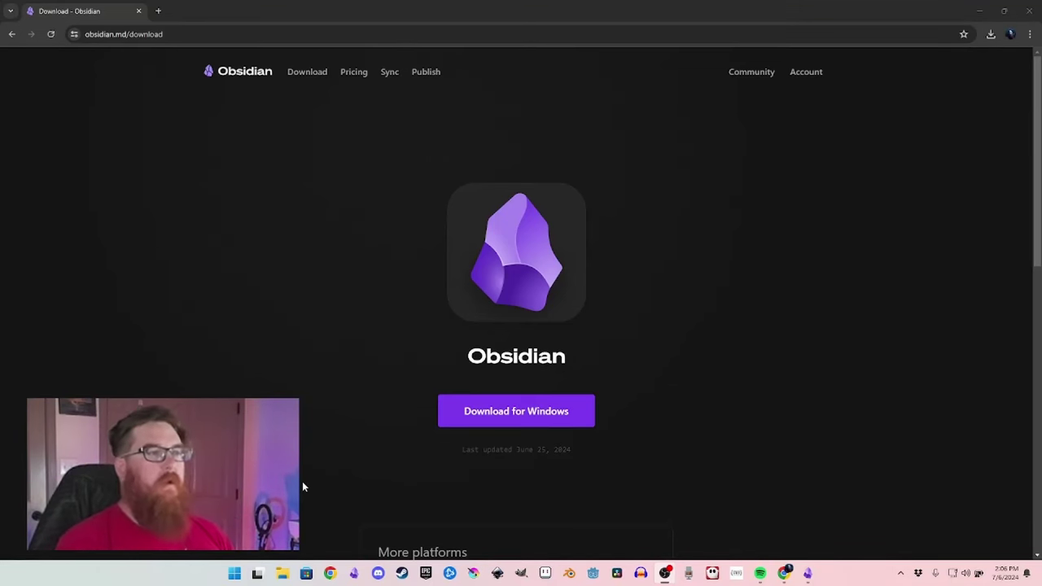
Review the Obsidian download page, including the installers listed for iOS, Android, Windows, Mac and Linux.
scroll(389, 258, "down", 5)
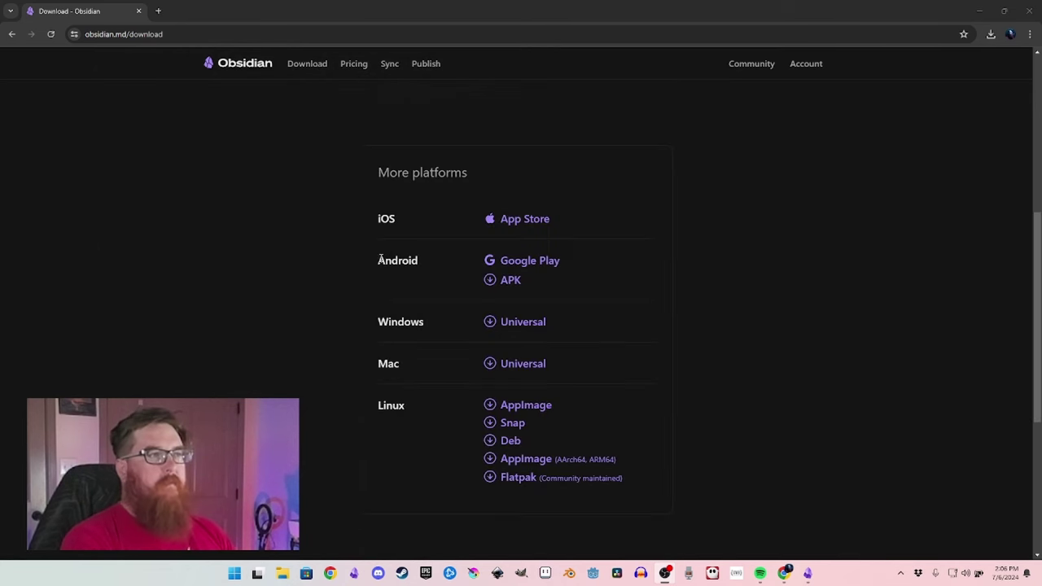
scroll(381, 259, "up", 5)
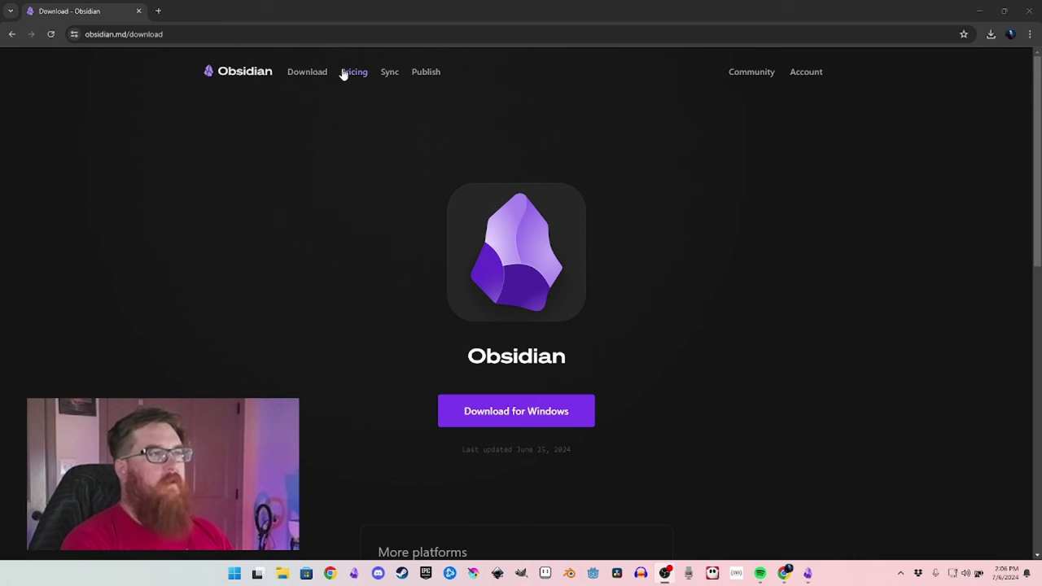
scroll(390, 251, "down", 3)
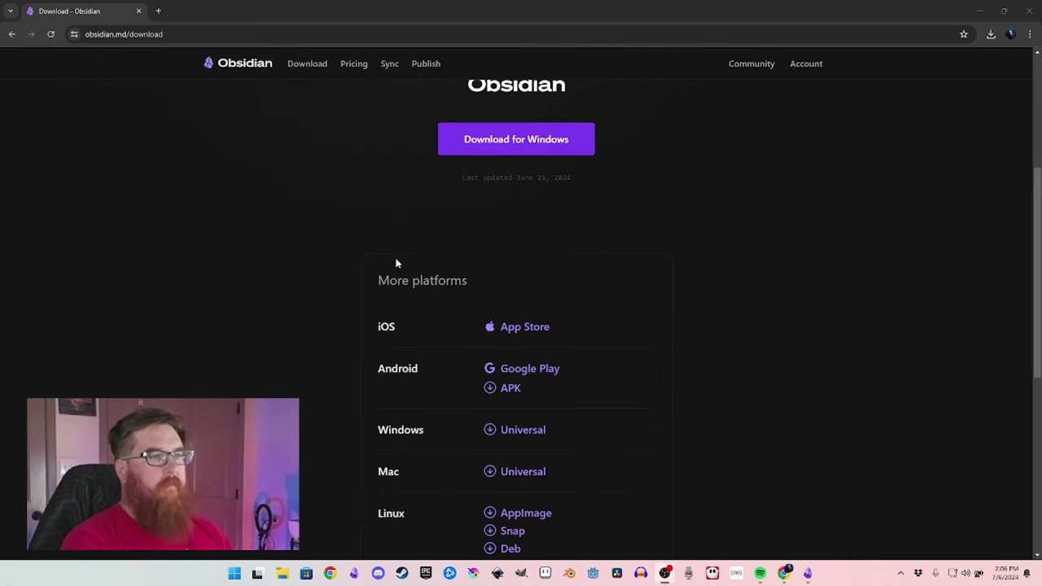
scroll(416, 263, "down", 1)
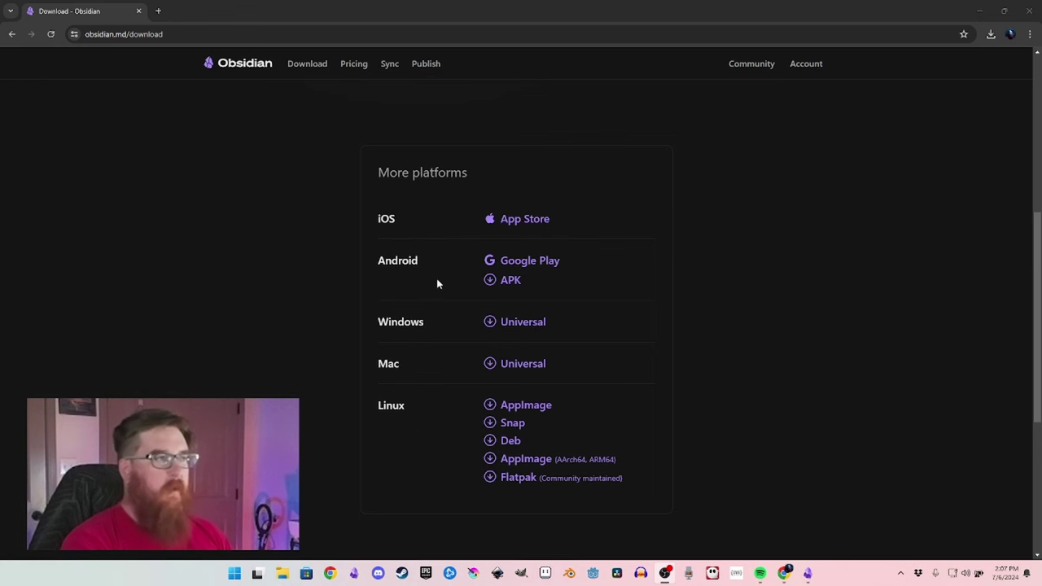
scroll(422, 255, "up", 2)
scroll(422, 255, "up", 1)
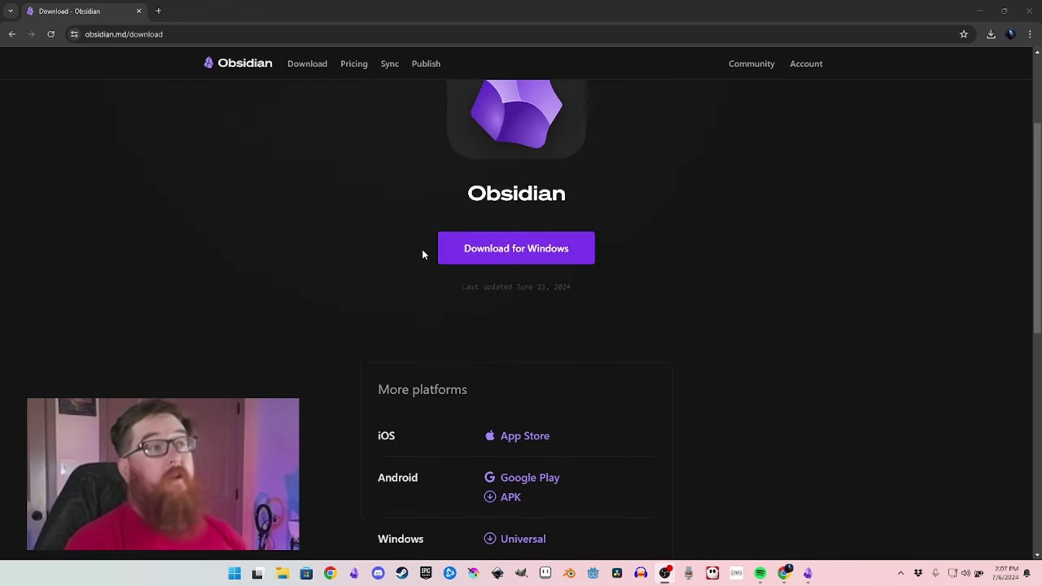
scroll(344, 210, "up", 2)
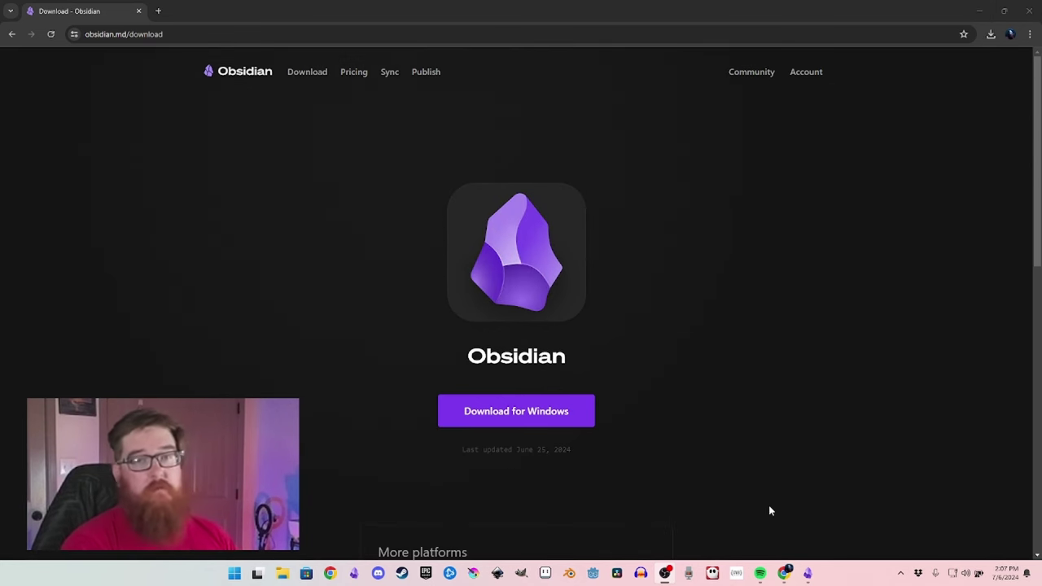
Switch to Obsidian, review the vault manager's options for creating or opening a vault, and close it.
left_click(808, 573)
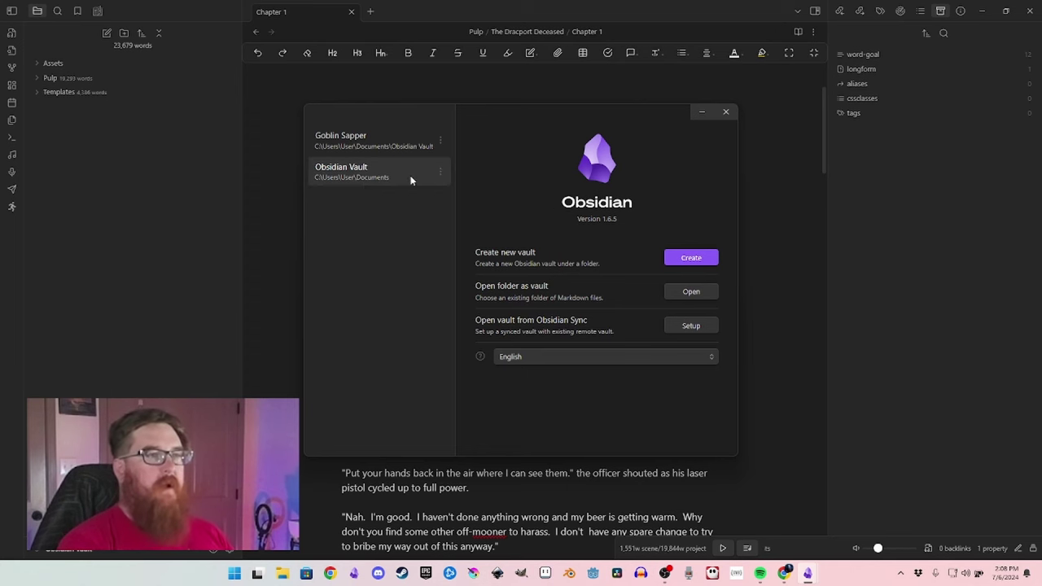
left_click(728, 116)
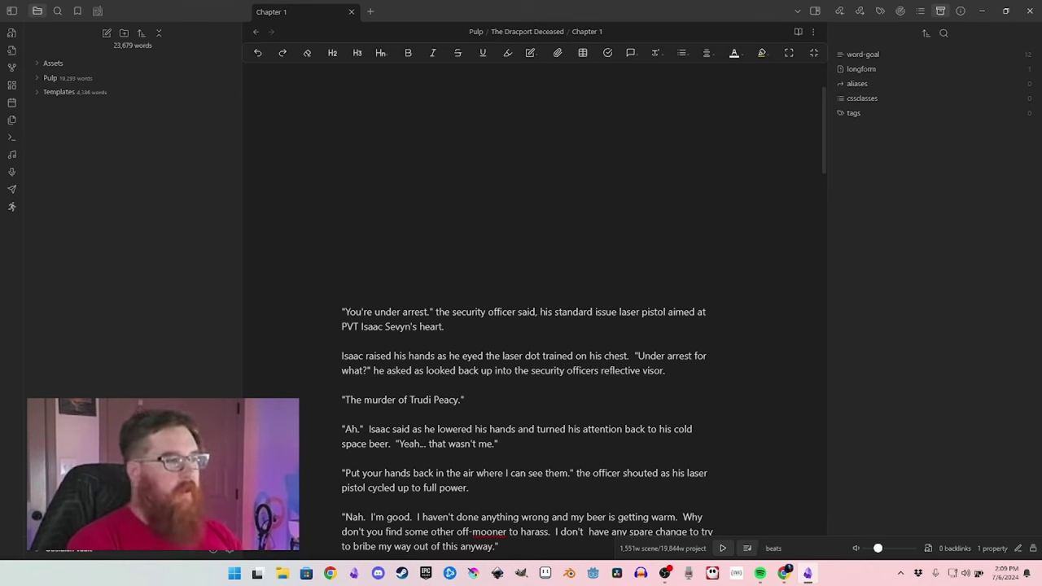
Open the settings and review the General, Editor, Files and links, and Appearance options.
left_click(228, 553)
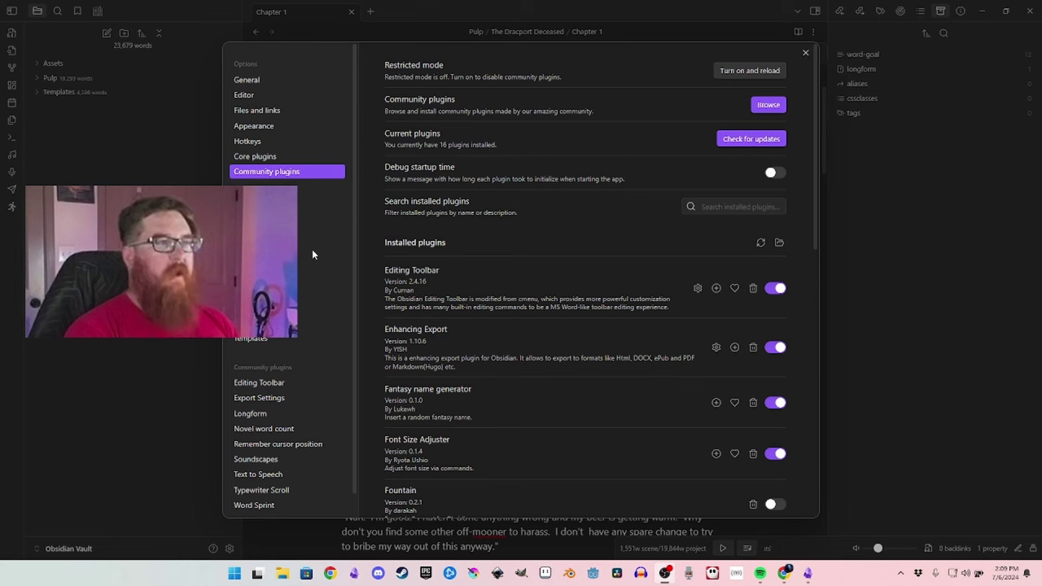
left_click(246, 81)
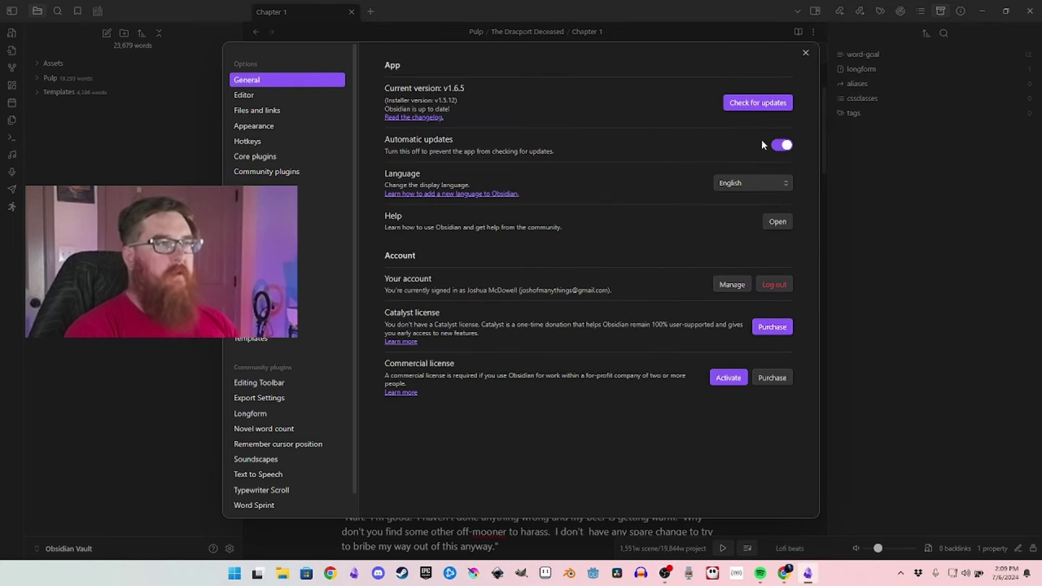
left_click(285, 95)
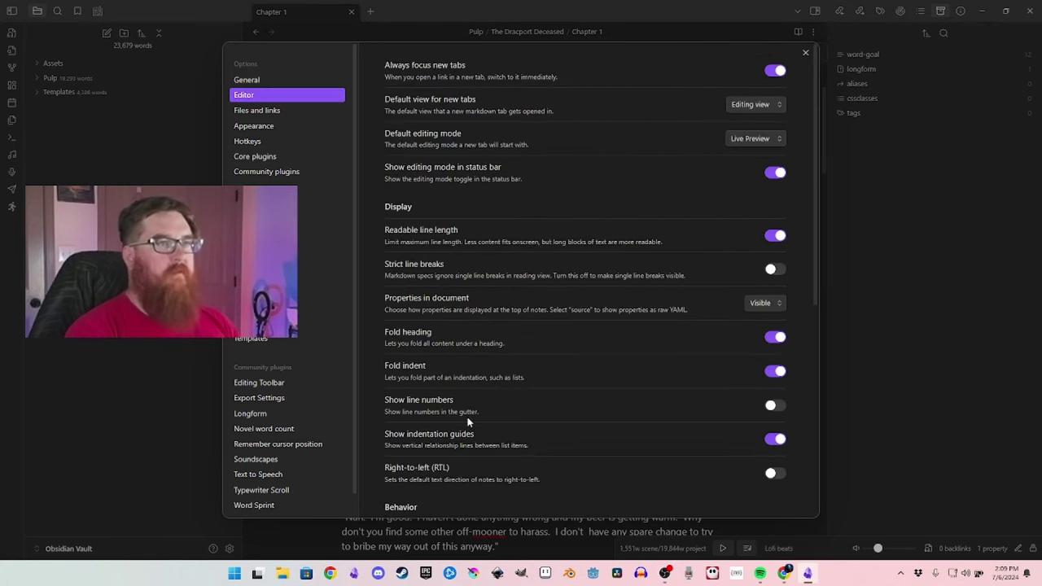
left_click(259, 112)
left_click(262, 127)
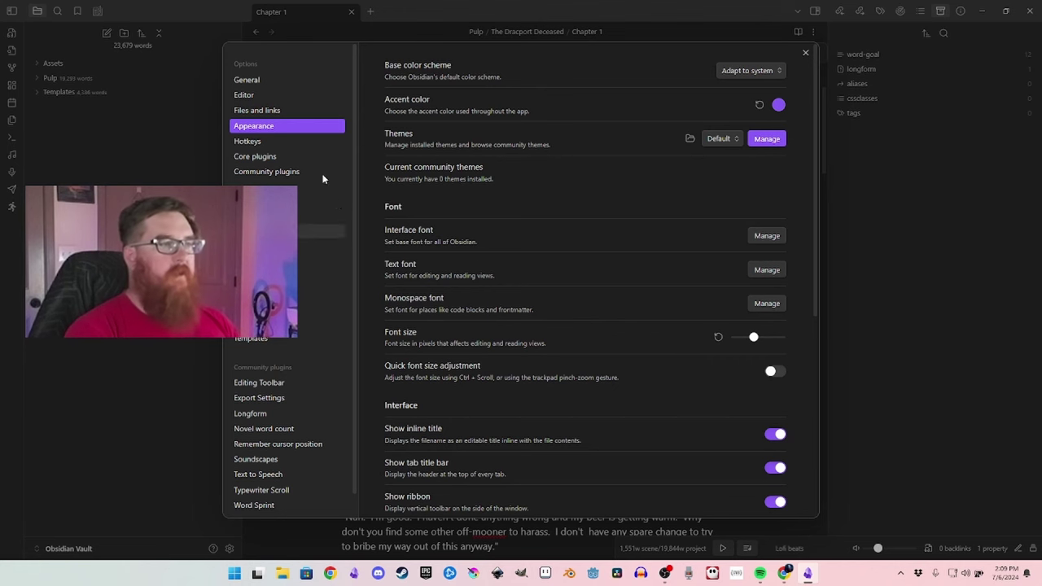
Examine the full list of core plugins in the settings, including Templates, and which ones are enabled.
left_click(267, 160)
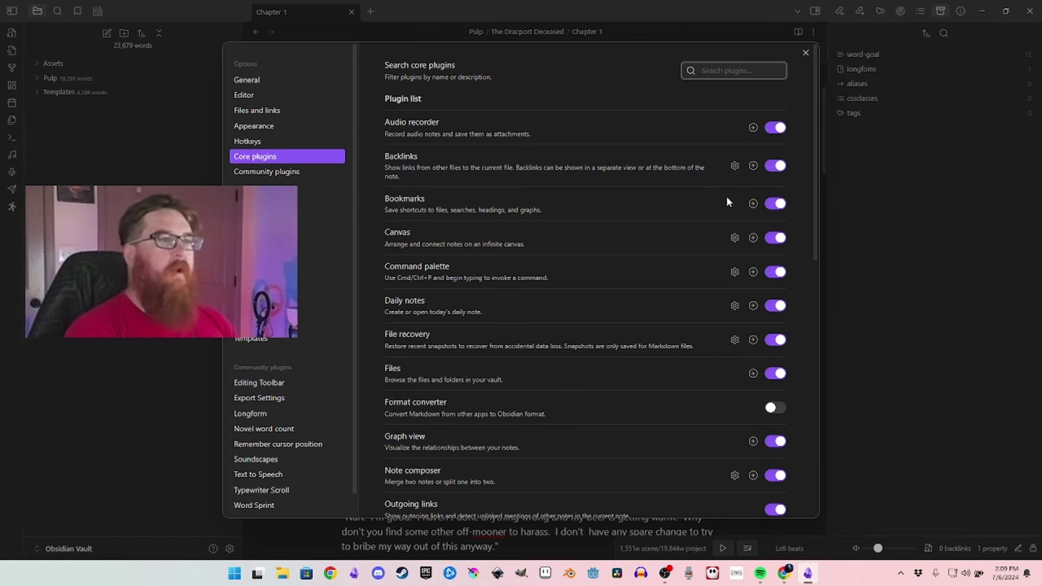
scroll(716, 336, "down", 2)
scroll(716, 335, "down", 5)
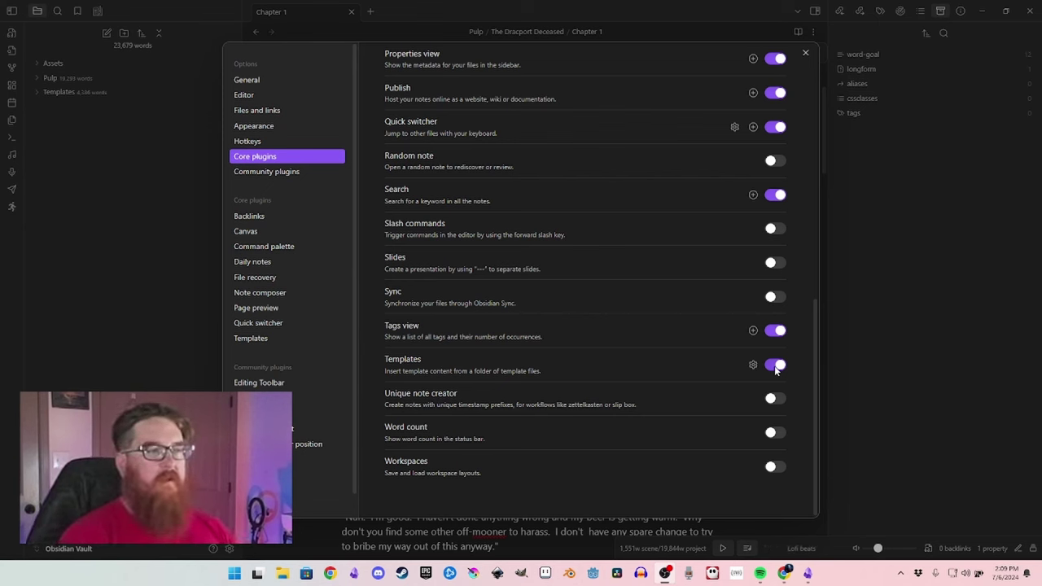
scroll(664, 345, "up", 3)
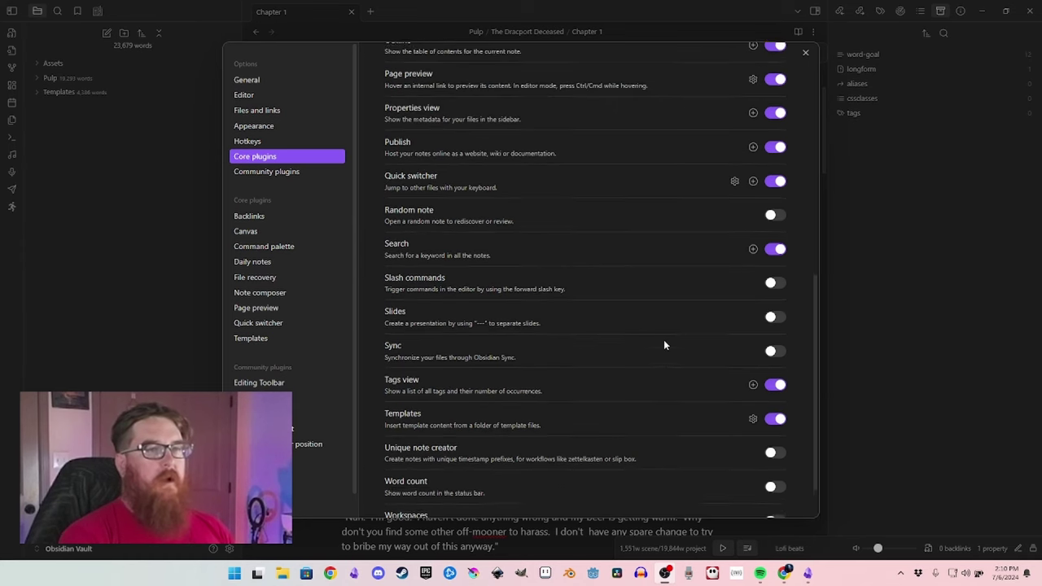
scroll(624, 319, "up", 1)
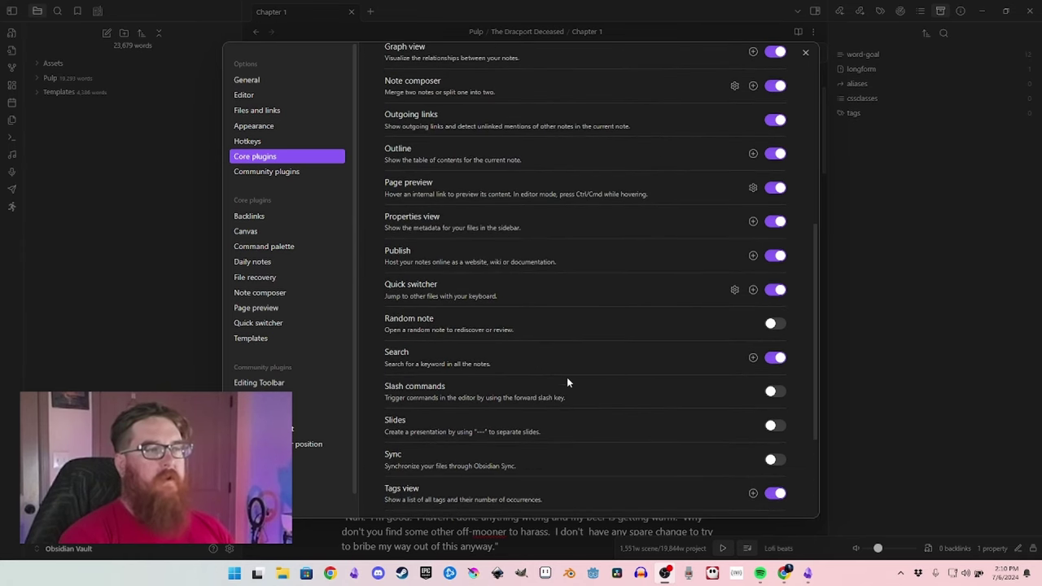
scroll(649, 280, "up", 3)
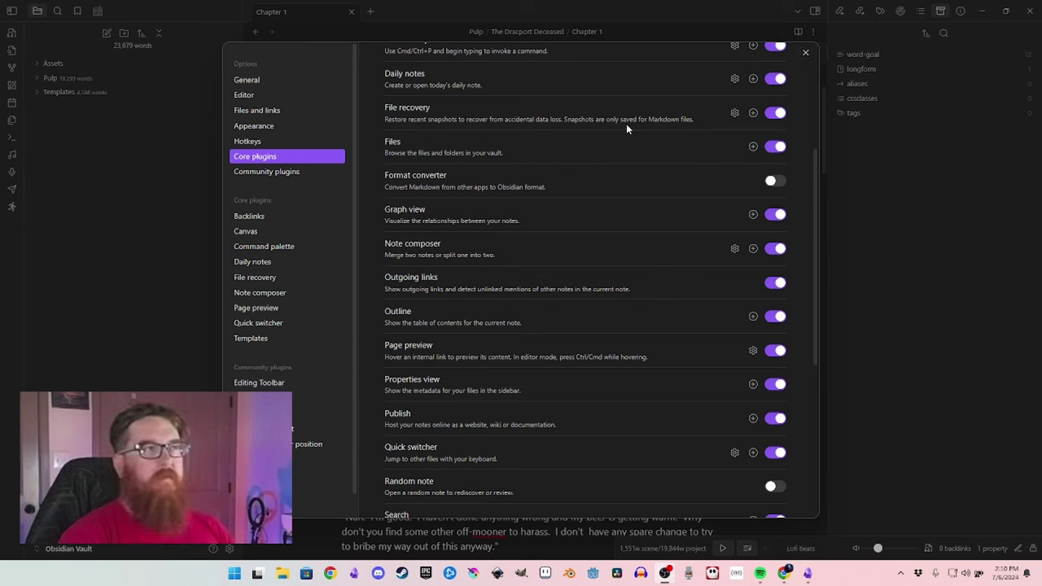
scroll(626, 127, "up", 5)
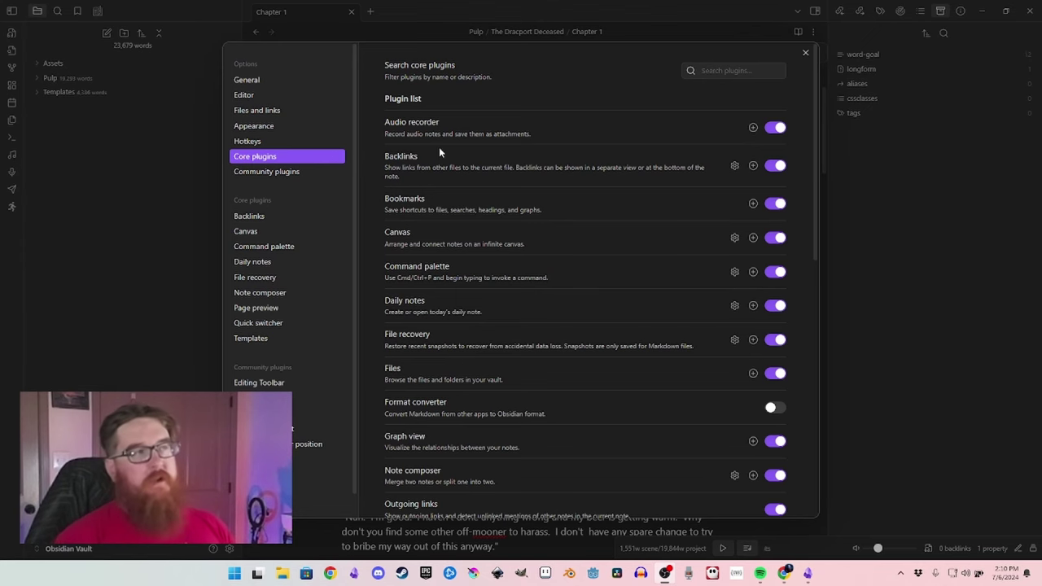
View the catalogue of available community plugins and return to the community plugin settings.
left_click(289, 171)
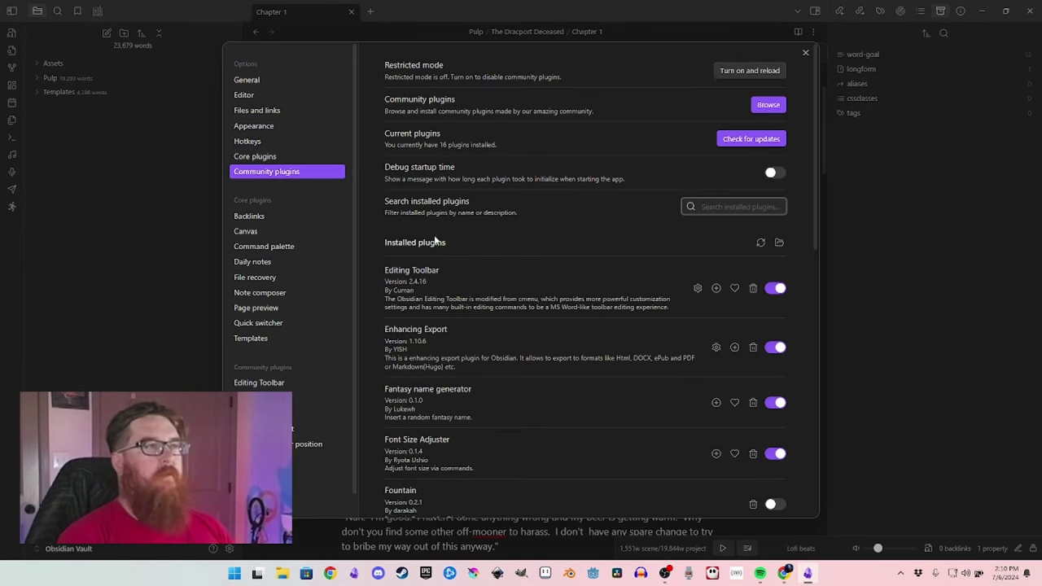
left_click(769, 104)
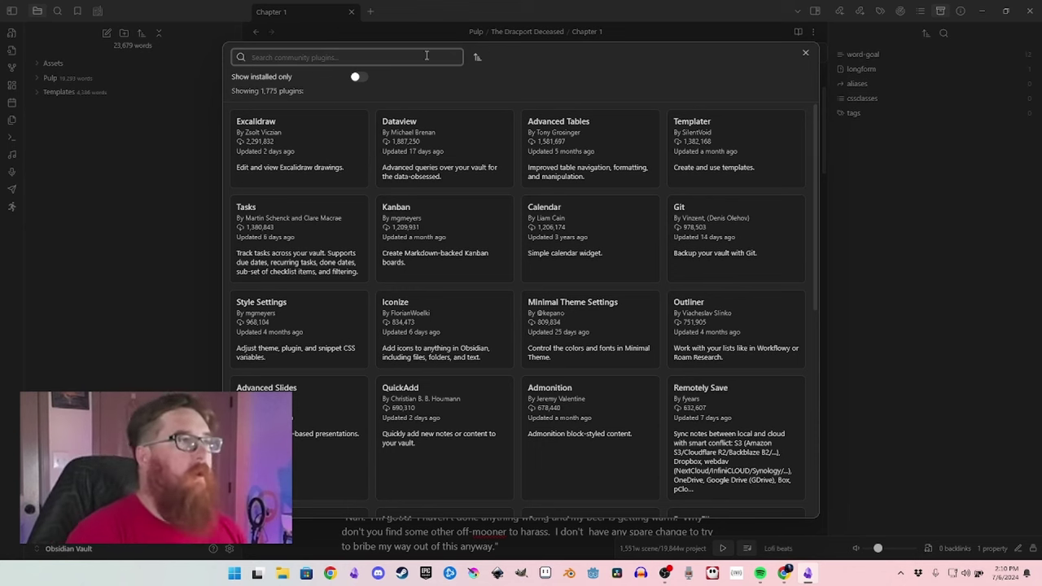
left_click(806, 55)
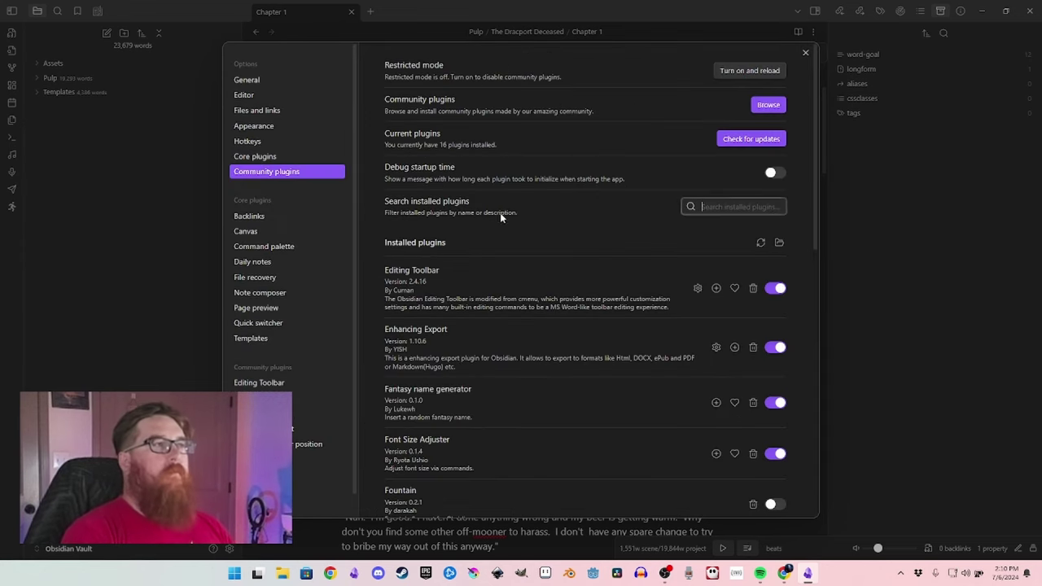
Review the installed community plugins from Editing Toolbar through Soundscapes, and close the settings.
scroll(285, 236, "down", 1)
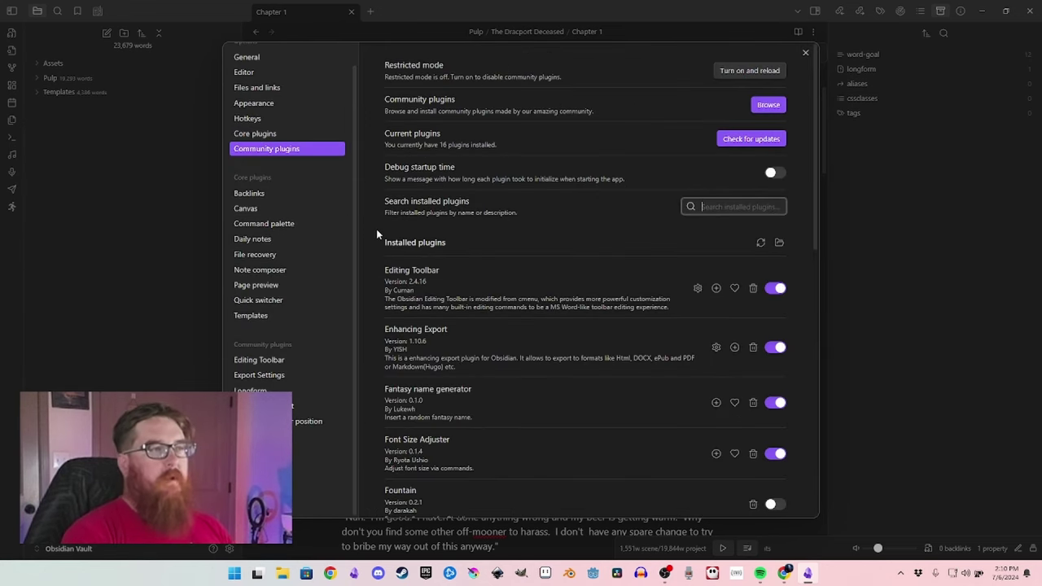
scroll(622, 242, "down", 2)
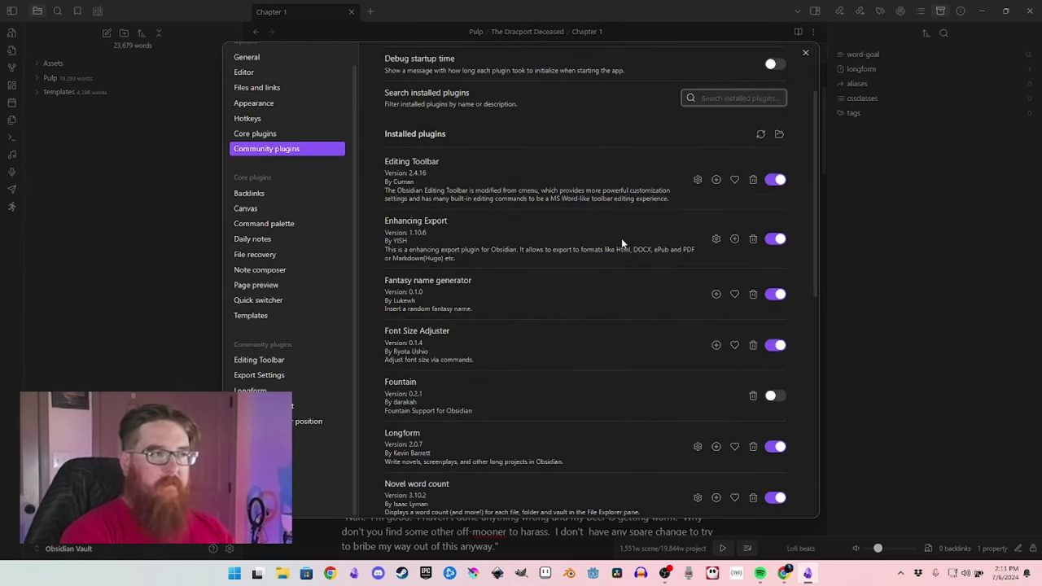
scroll(621, 243, "down", 1)
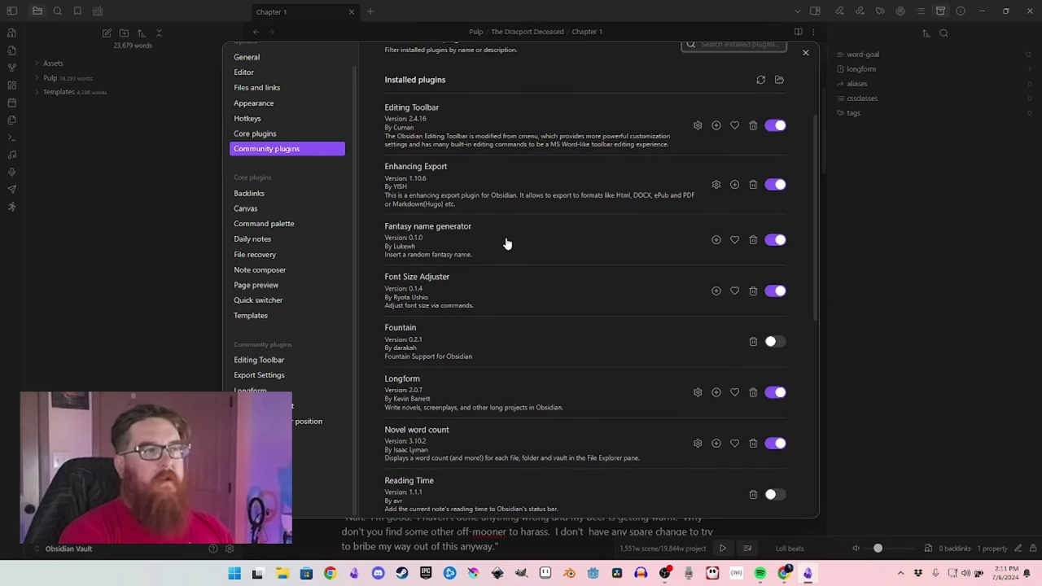
scroll(509, 245, "down", 2)
scroll(552, 221, "down", 3)
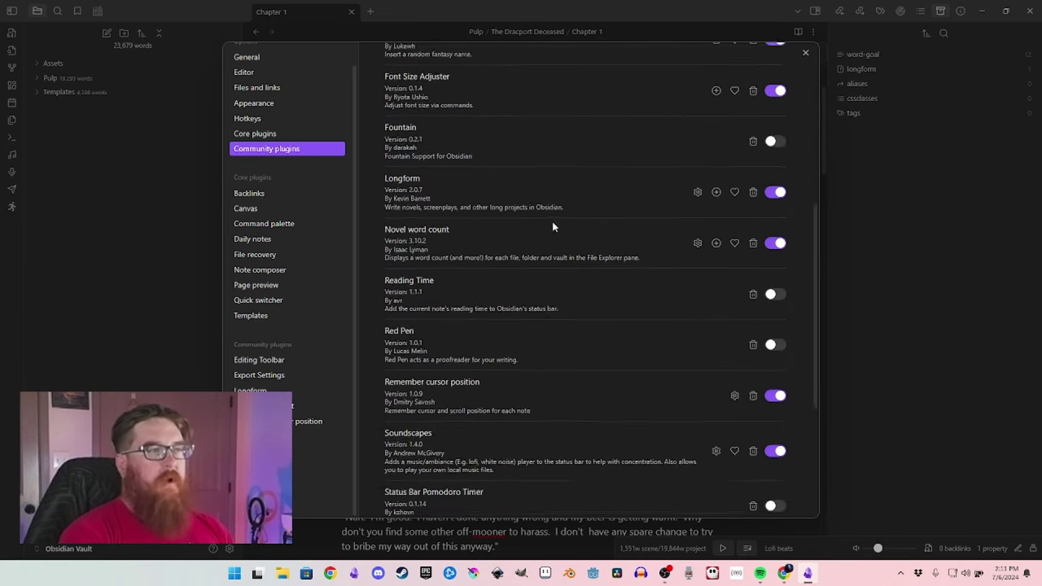
scroll(525, 171, "up", 2)
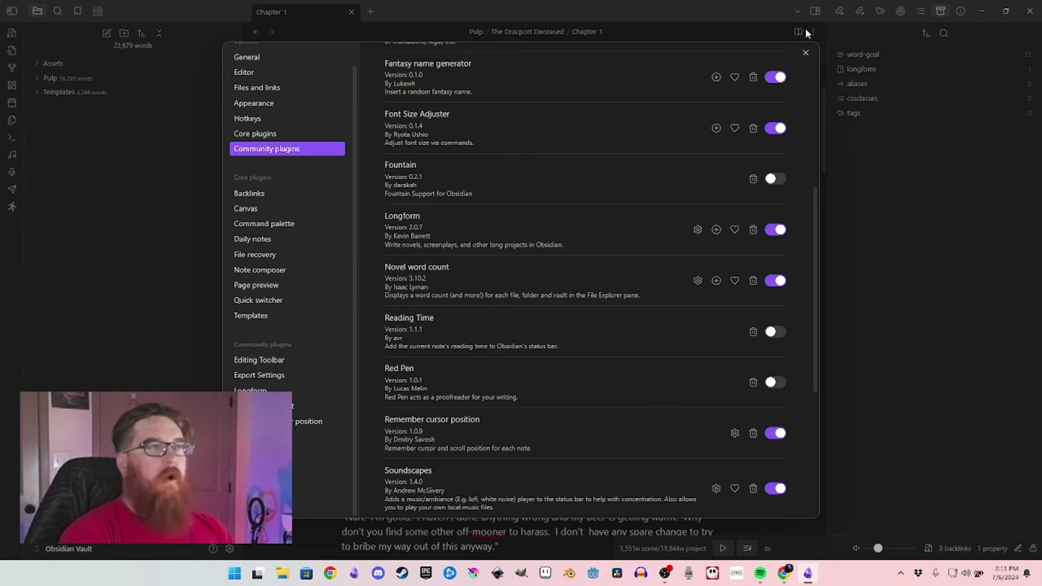
left_click(805, 53)
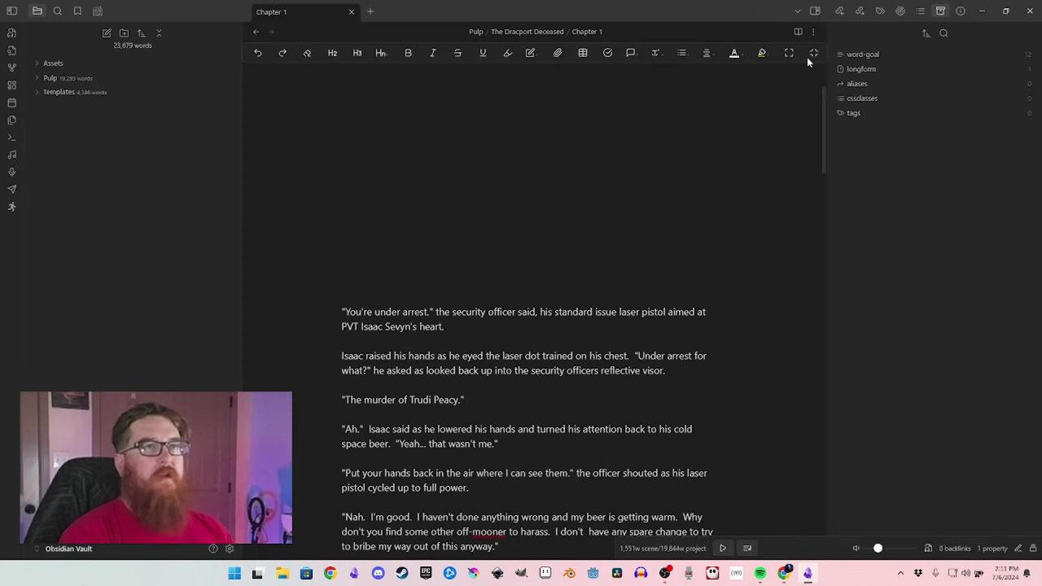
Expand the Pulp folder and view Chapters 1, 2 and 3 from the Longform scene list of The Dracport Deceased.
left_click(48, 78)
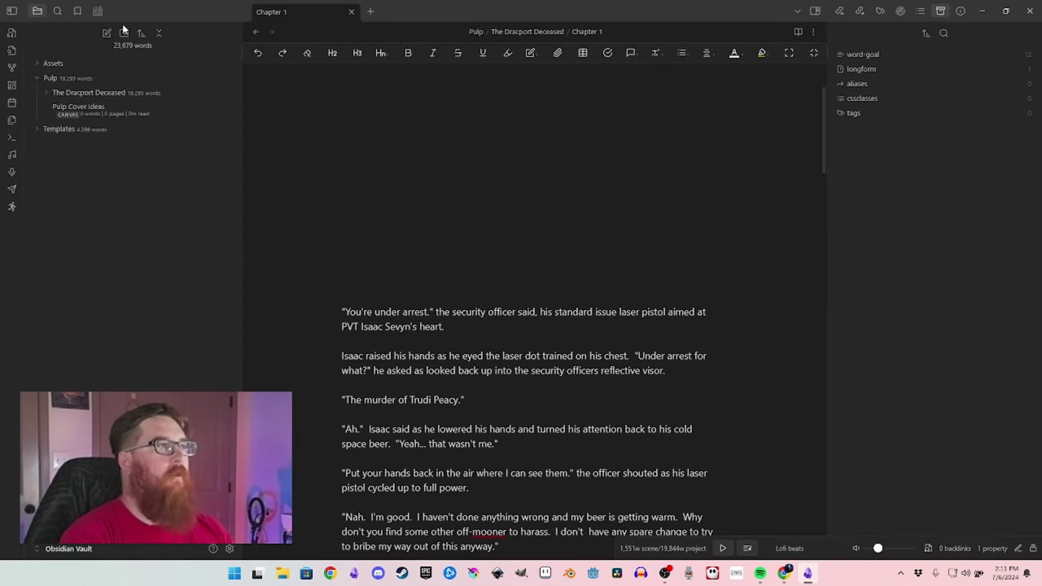
left_click(100, 13)
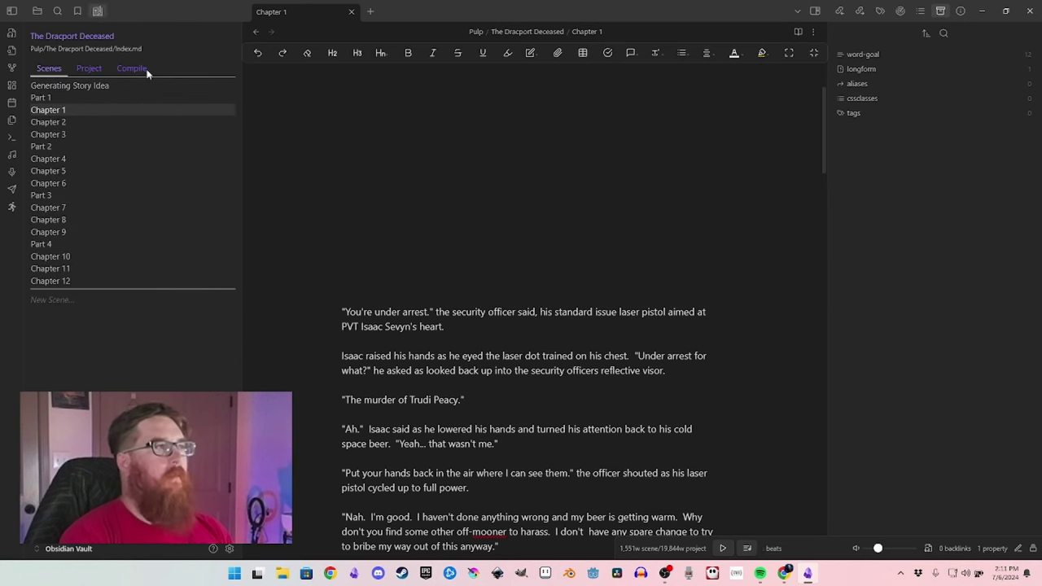
left_click(51, 110)
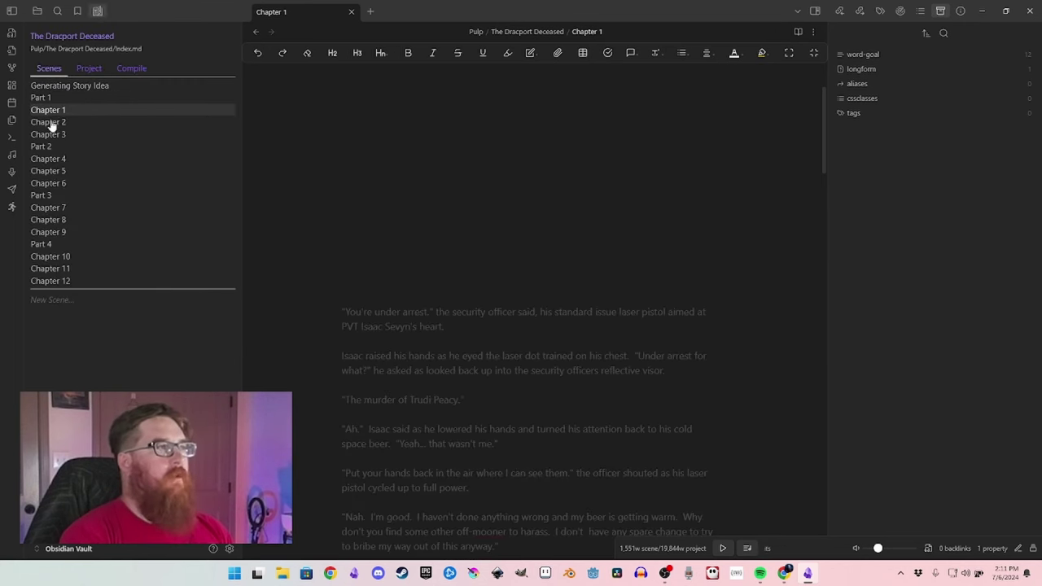
left_click(51, 123)
left_click(49, 135)
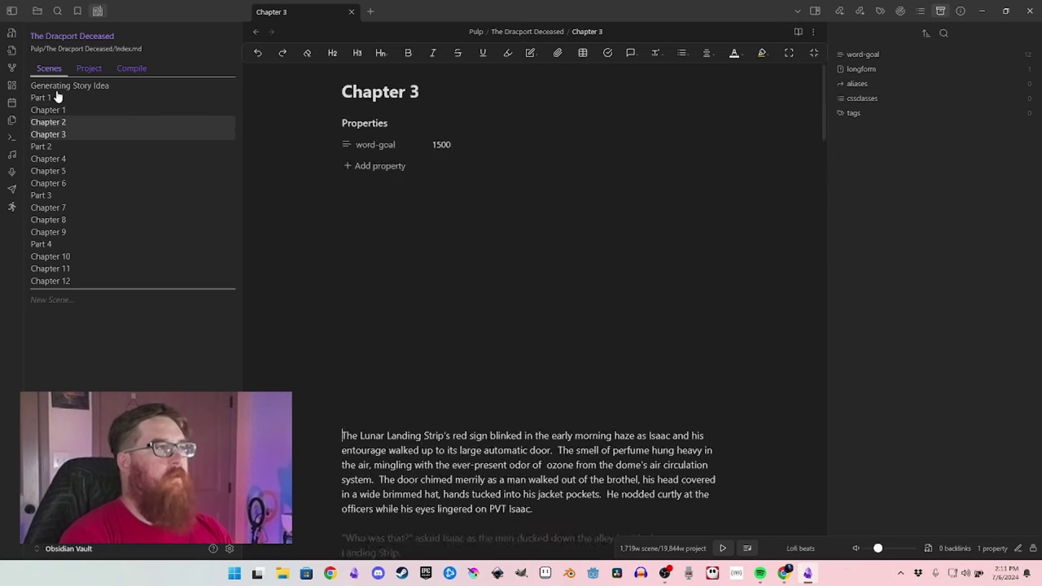
View the Longform project's Default Workflow for compiling, and return through the scene list to the vault's file list.
left_click(138, 70)
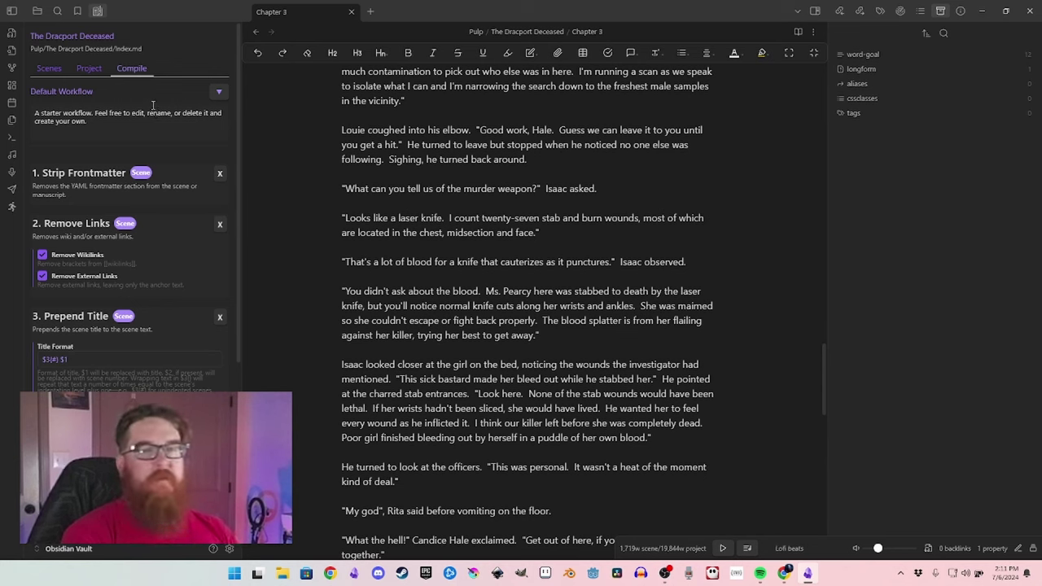
left_click(48, 69)
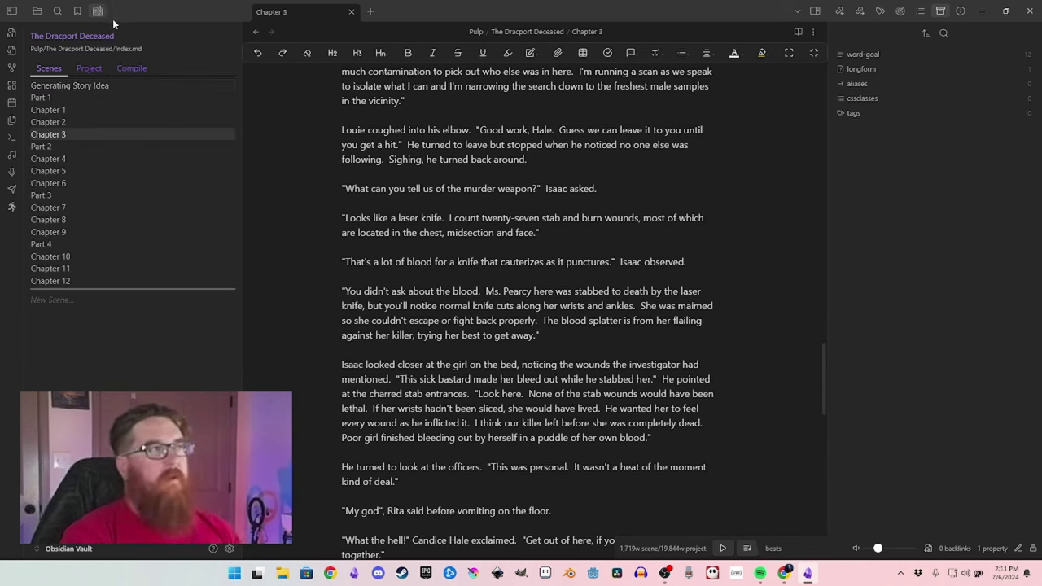
left_click(39, 12)
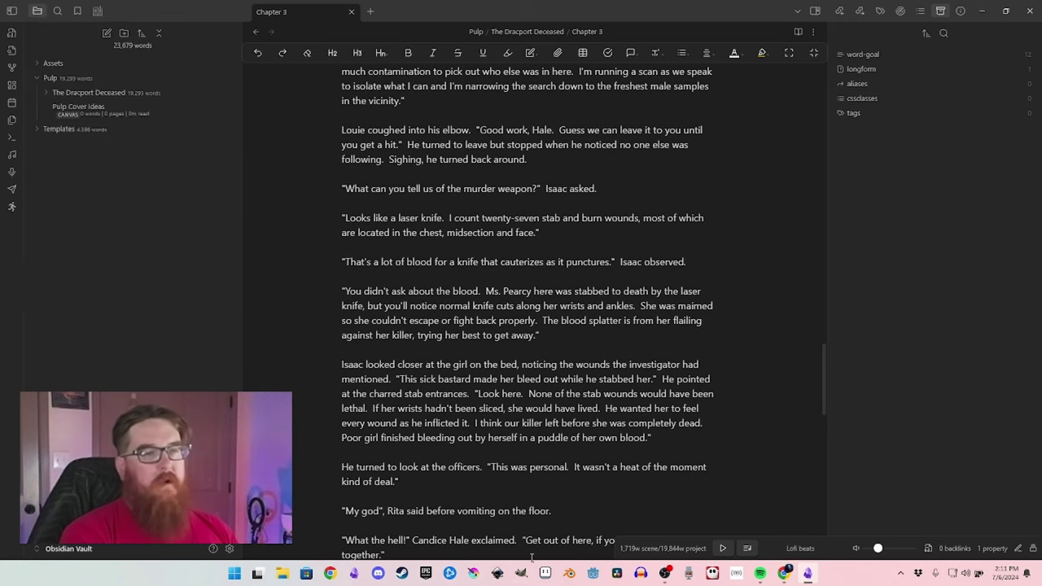
Examine the Novel Word Count community plugin's page, including its preview image and the table of data types it can show.
left_click(229, 549)
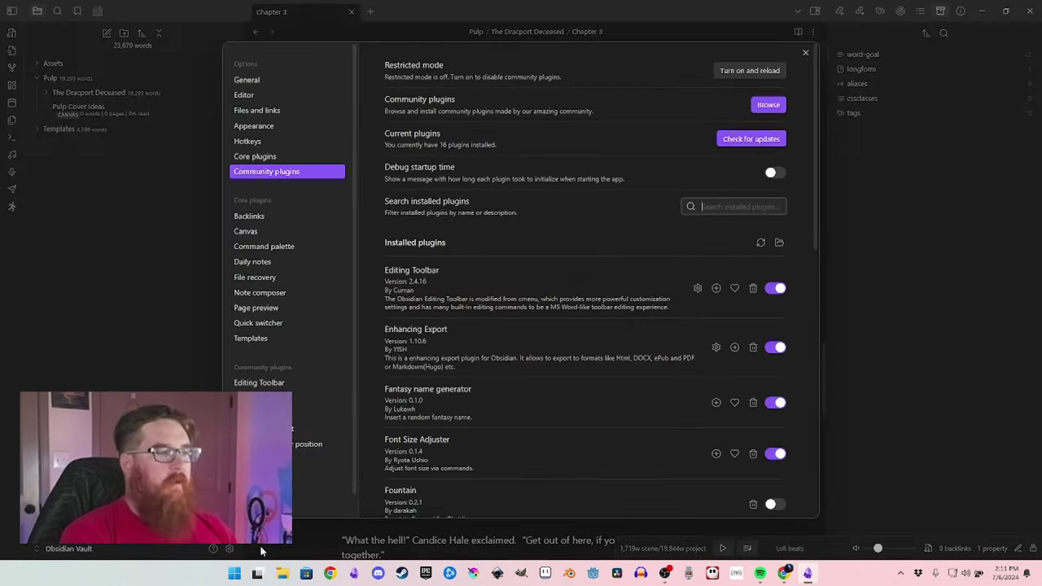
scroll(456, 332, "down", 4)
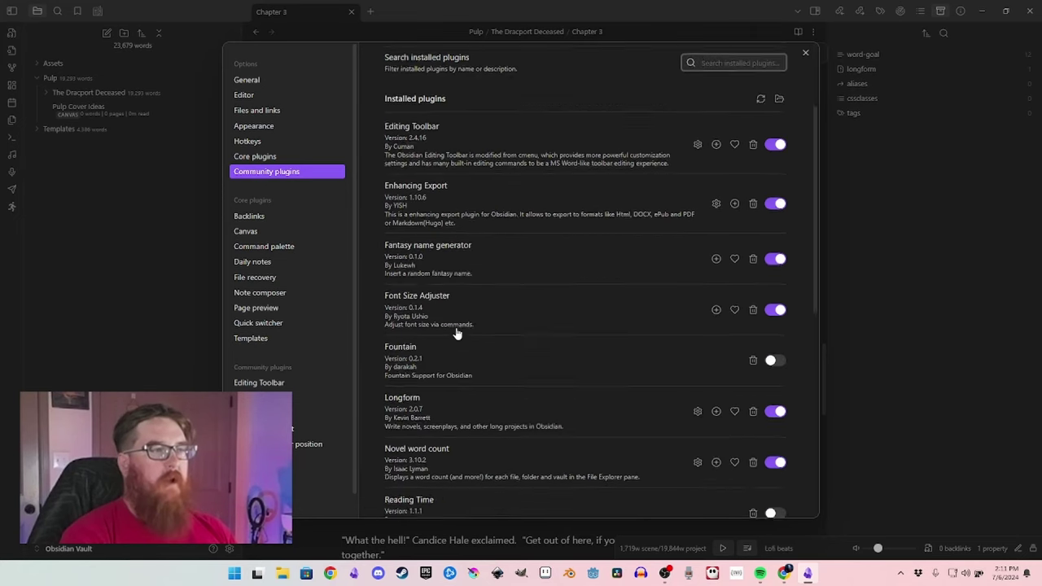
scroll(456, 333, "down", 1)
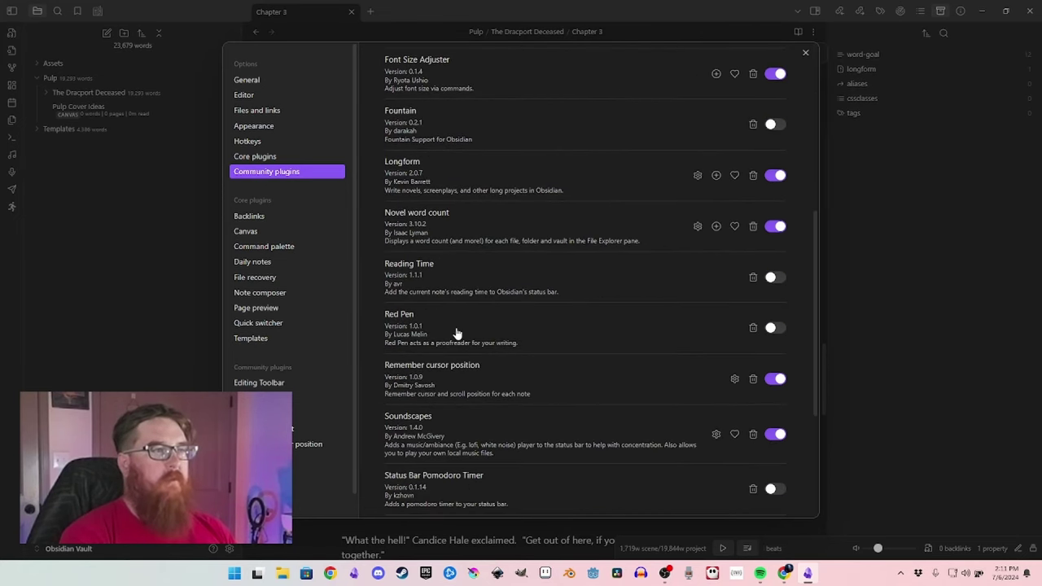
left_click(508, 226)
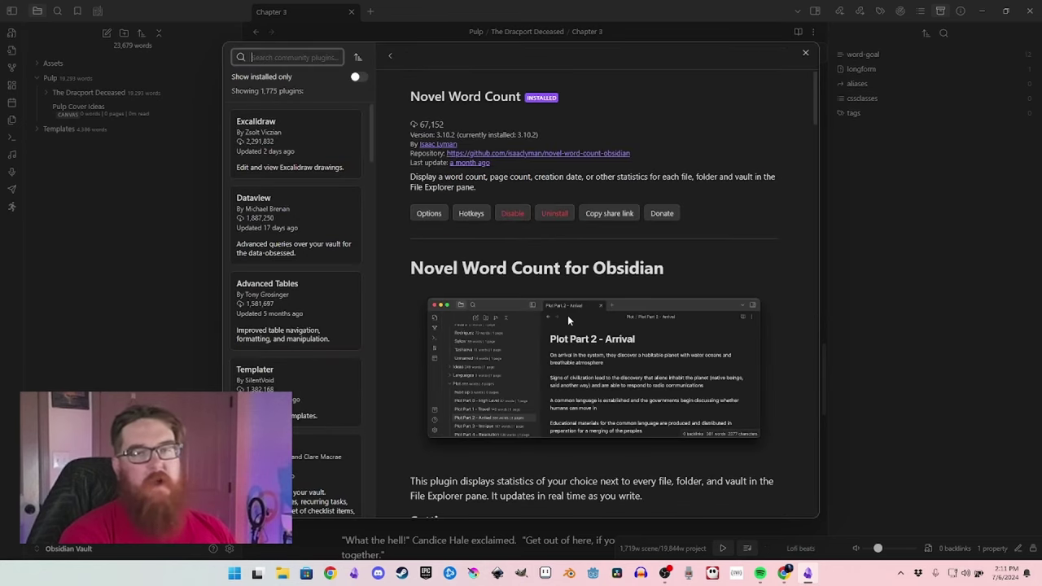
scroll(580, 346, "down", 1)
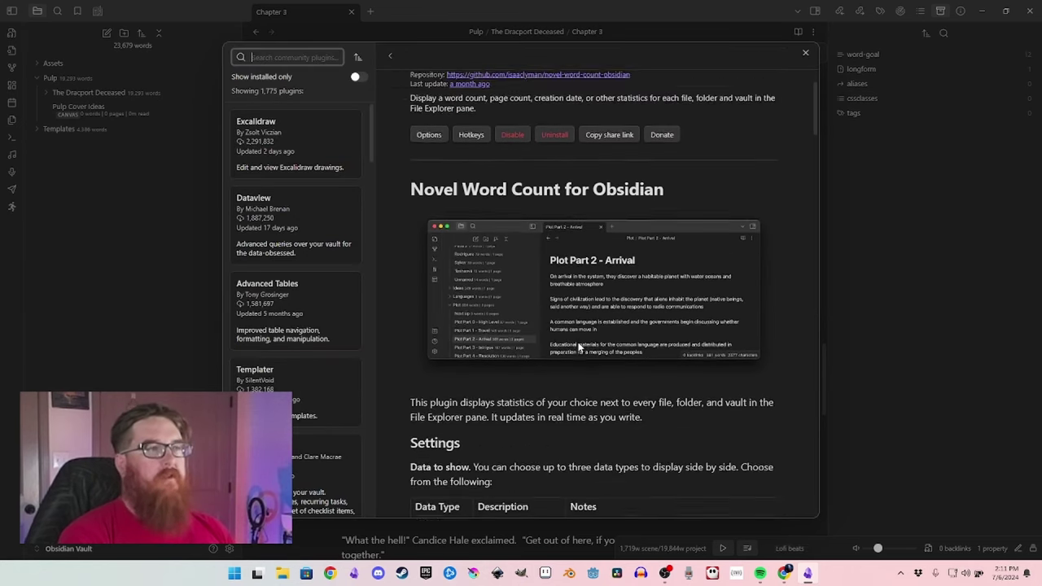
scroll(580, 345, "up", 1)
scroll(580, 345, "down", 5)
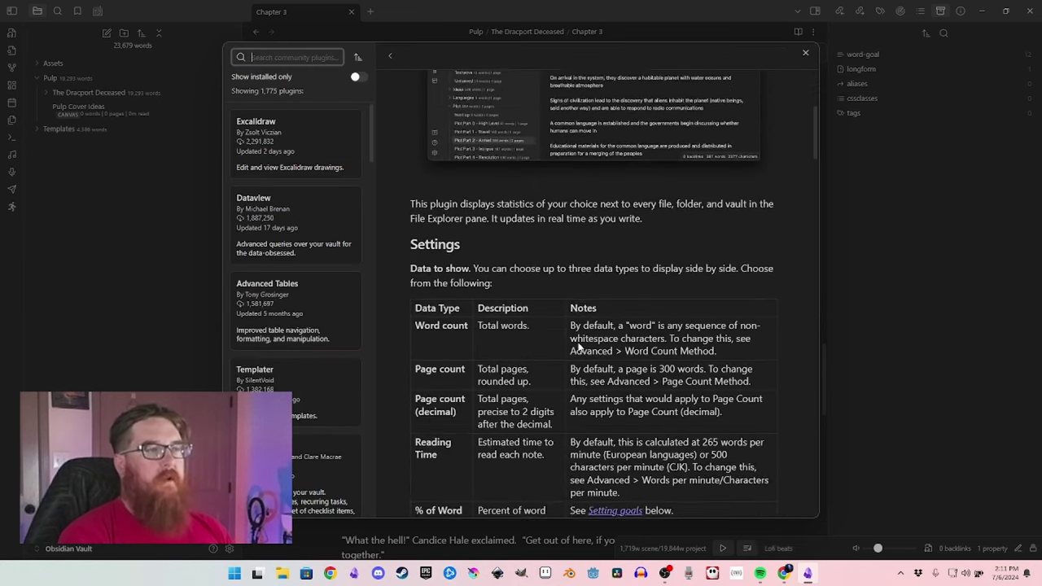
scroll(503, 250, "down", 2)
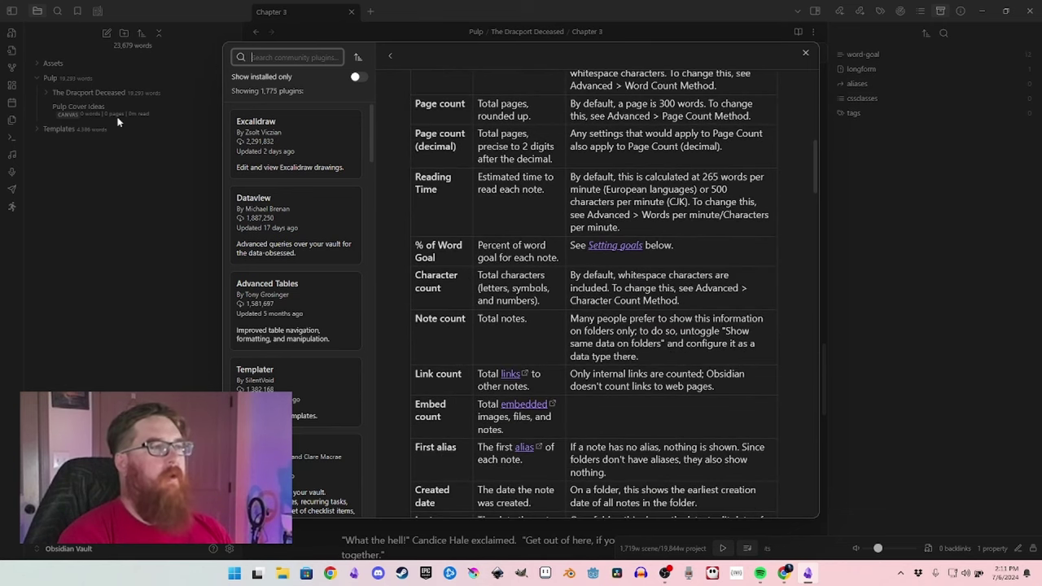
Close the settings and view the per-chapter word, page and reading-time statistics in The Dracport Deceased folder, collapsing it again.
left_click(806, 53)
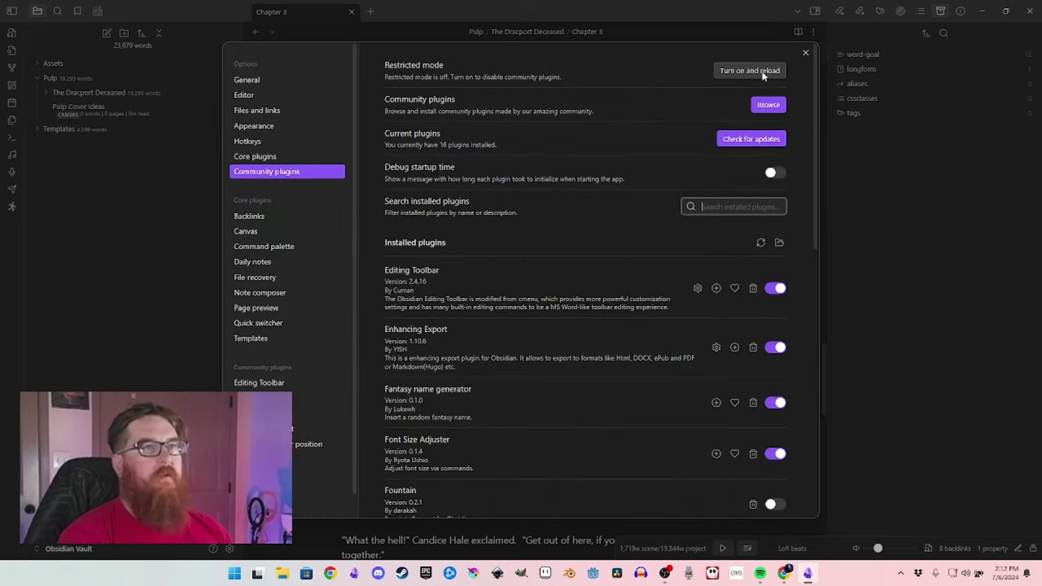
left_click(805, 52)
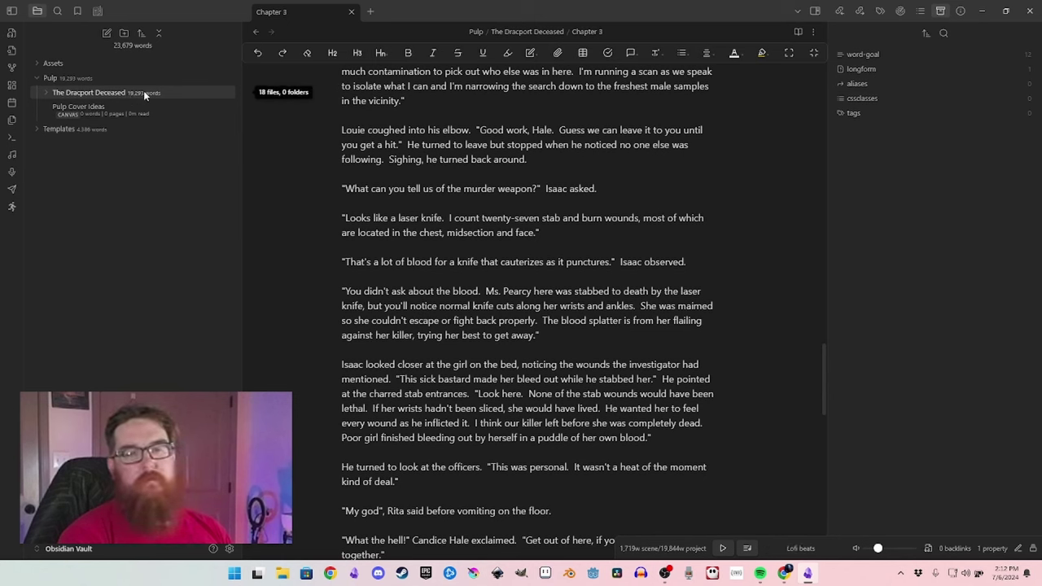
left_click(110, 91)
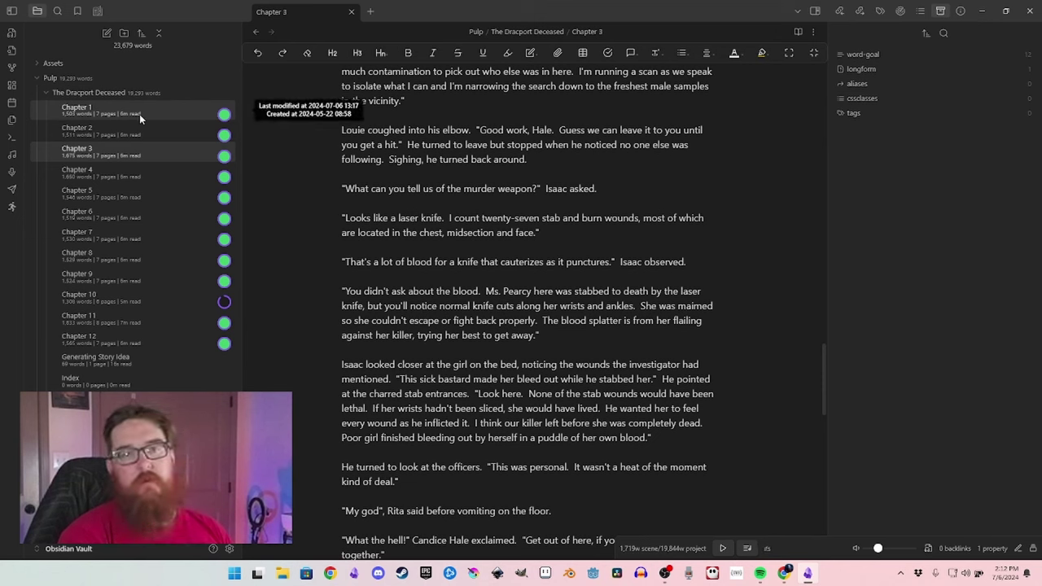
left_click(44, 91)
Enable the Red Pen community plugin and open Chapter 1 of The Dracport Deceased to view its proofreading highlights and summary.
key("ctrl+comma")
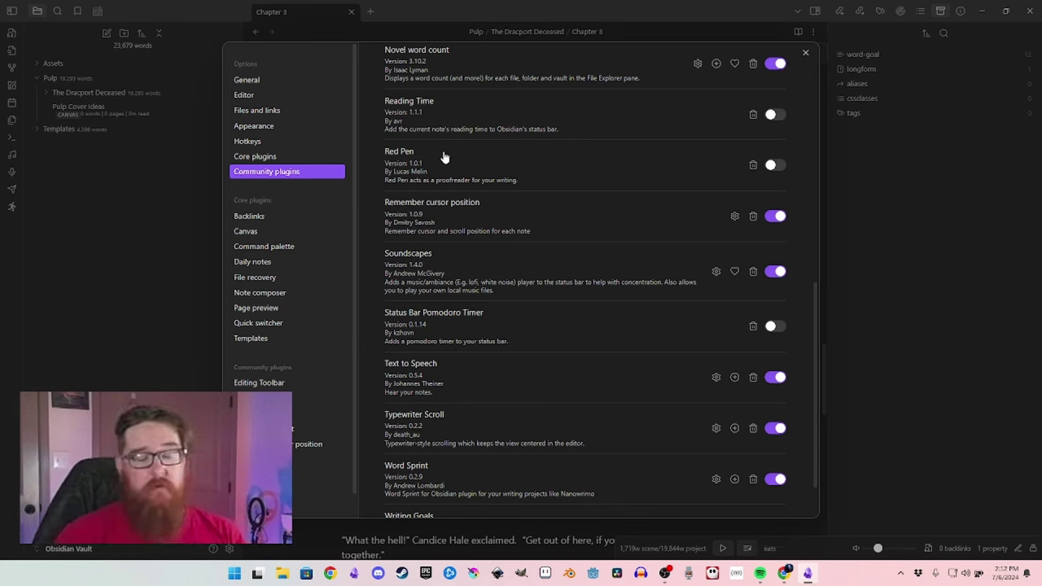
left_click(773, 165)
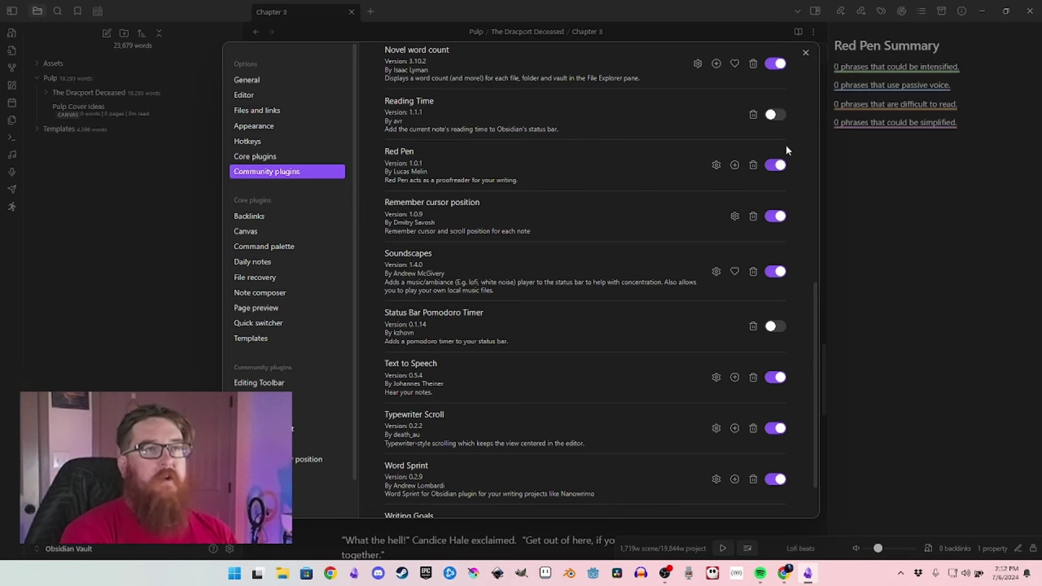
left_click(803, 54)
scroll(259, 245, "up", 4)
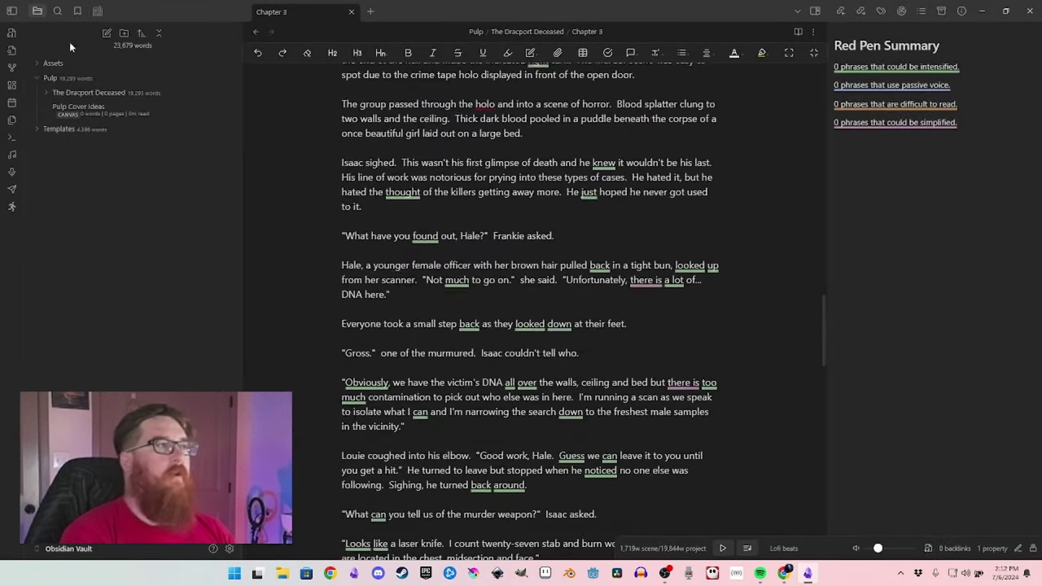
left_click(79, 92)
left_click(163, 112)
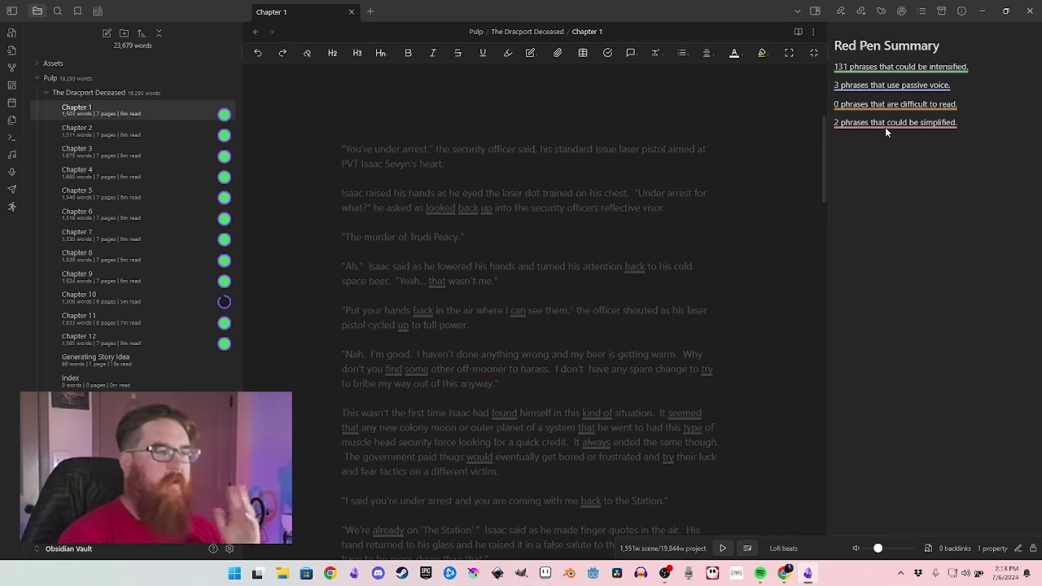
View the Red Pen plugin's options for proofreader highlights and readability.
left_click(229, 550)
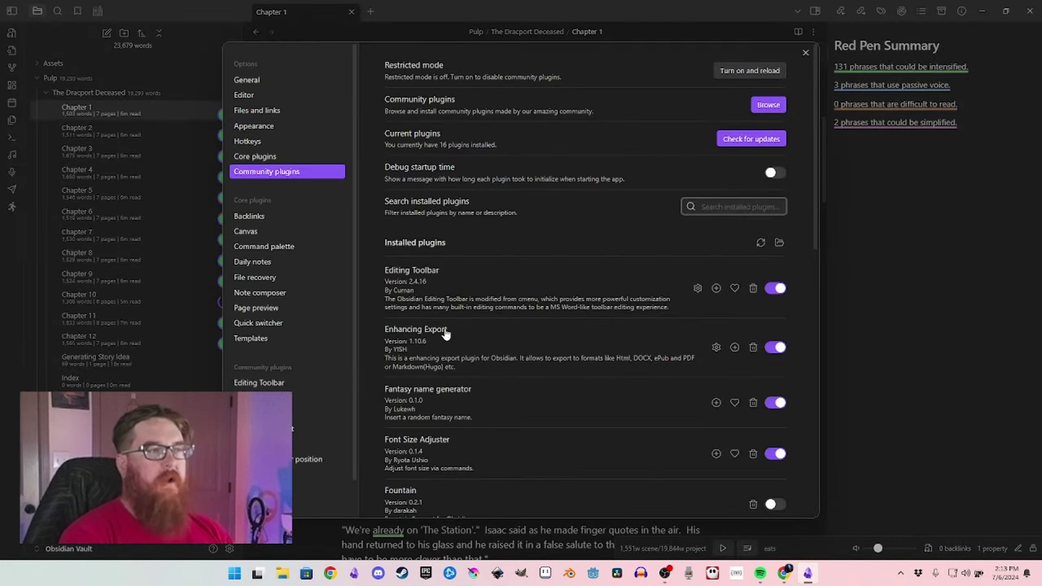
scroll(445, 334, "down", 3)
scroll(799, 397, "down", 1)
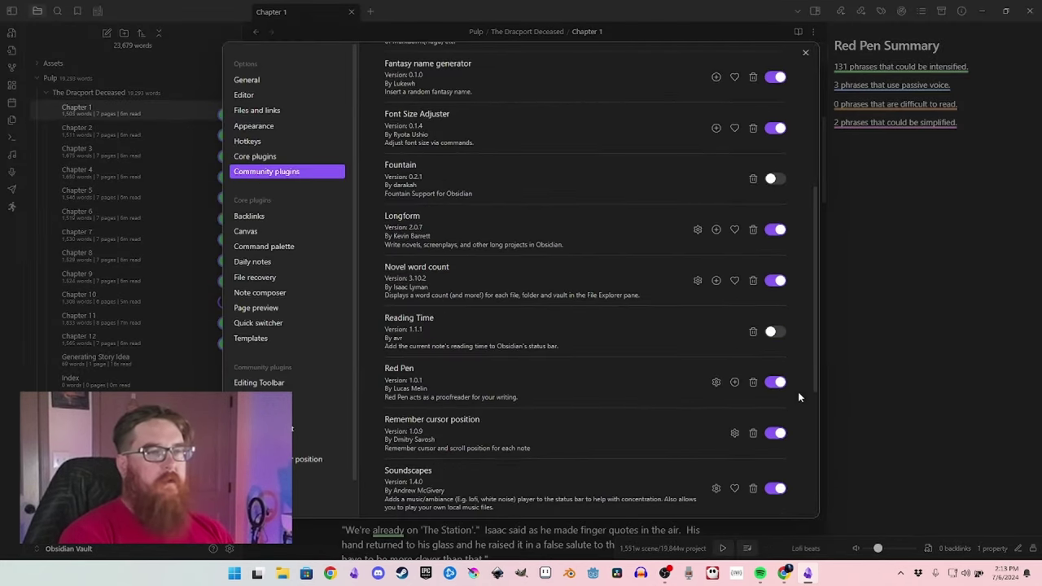
left_click(715, 382)
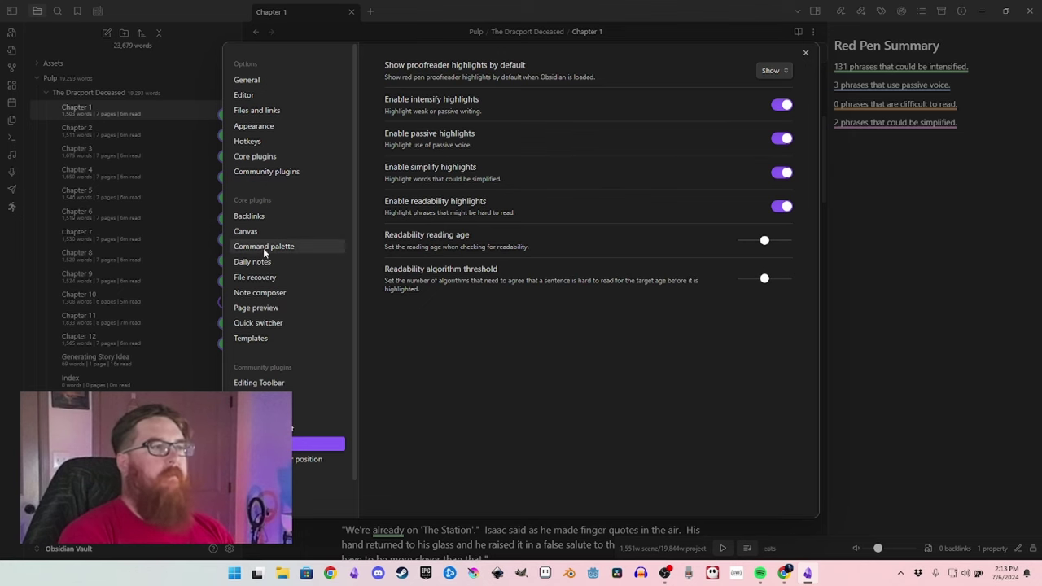
Disable the Red Pen plugin in the community plugin settings, look over the plugins through Typewriter Scroll, and close the settings.
left_click(269, 171)
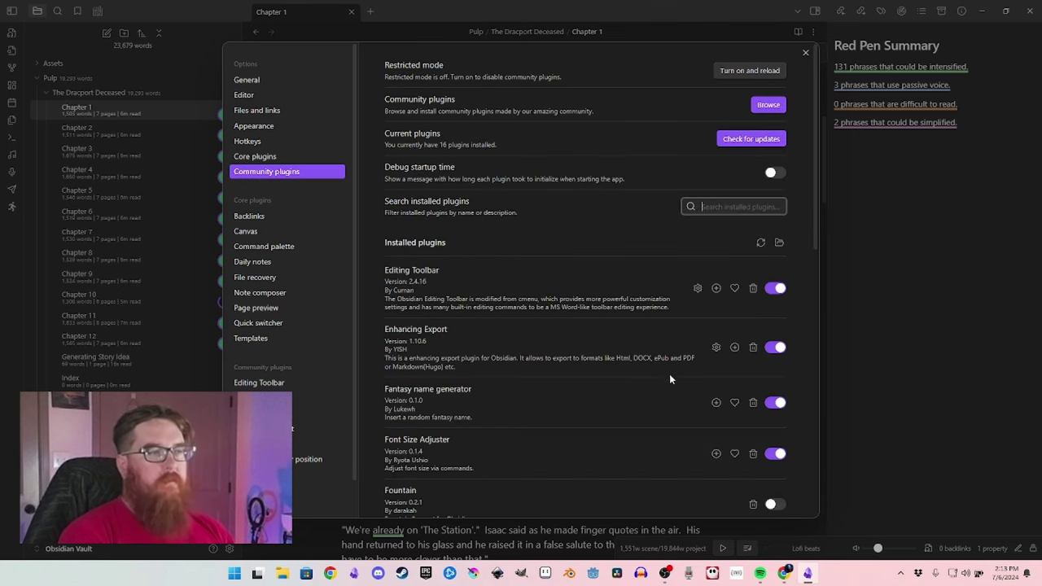
scroll(668, 383, "down", 3)
scroll(666, 399, "down", 2)
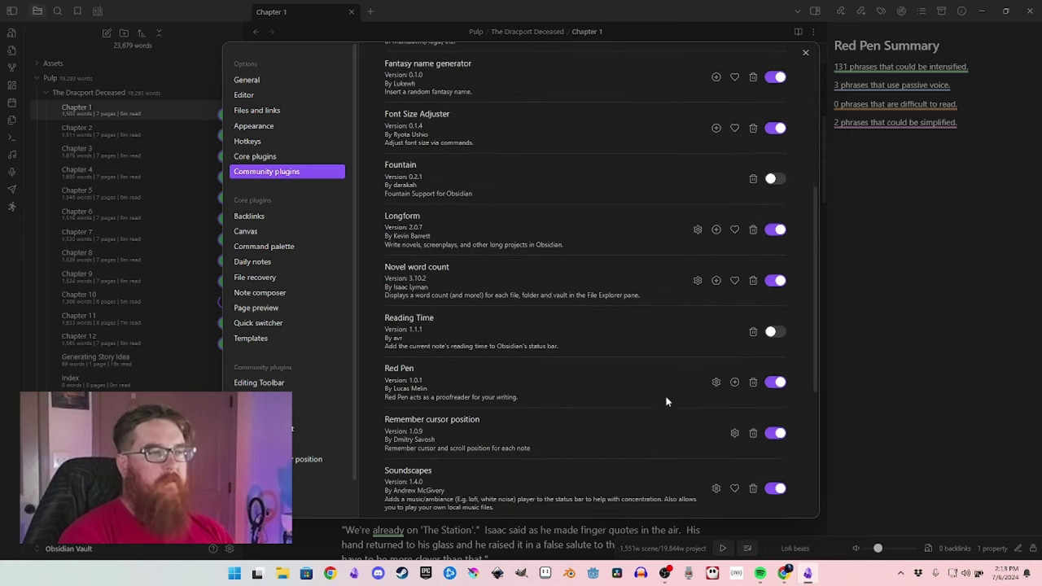
left_click(777, 383)
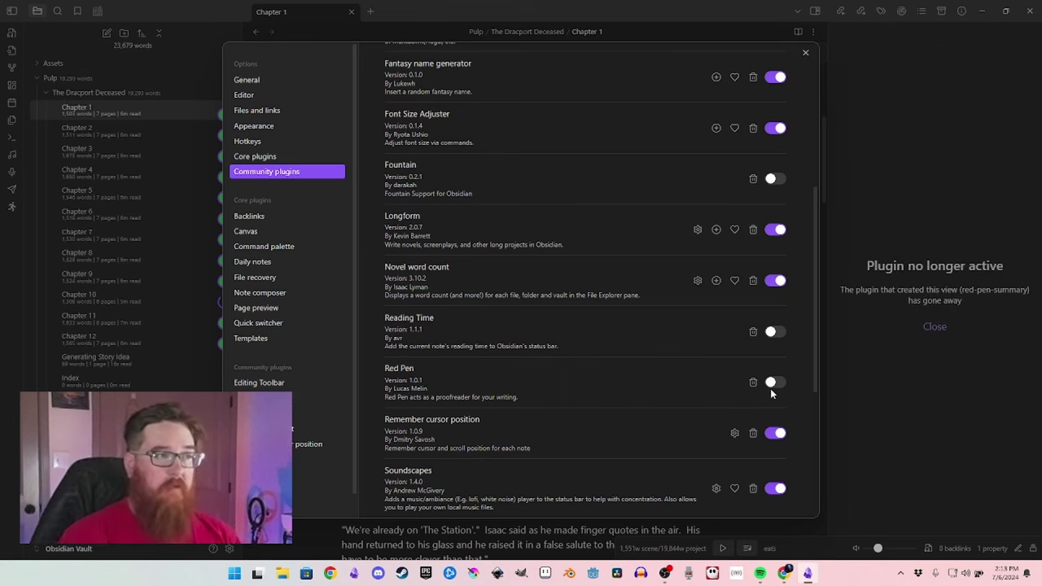
scroll(581, 426, "down", 2)
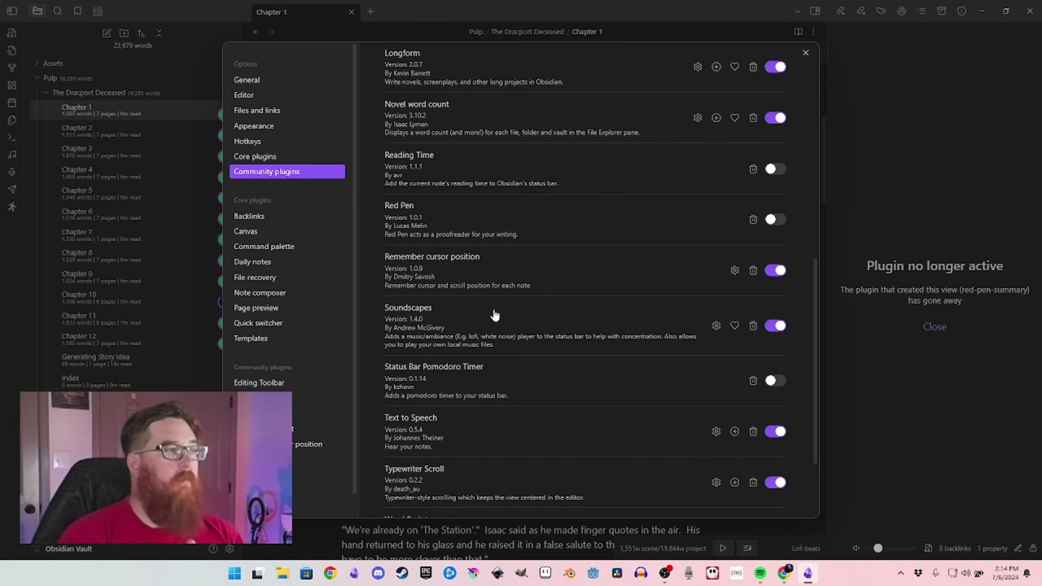
left_click(805, 54)
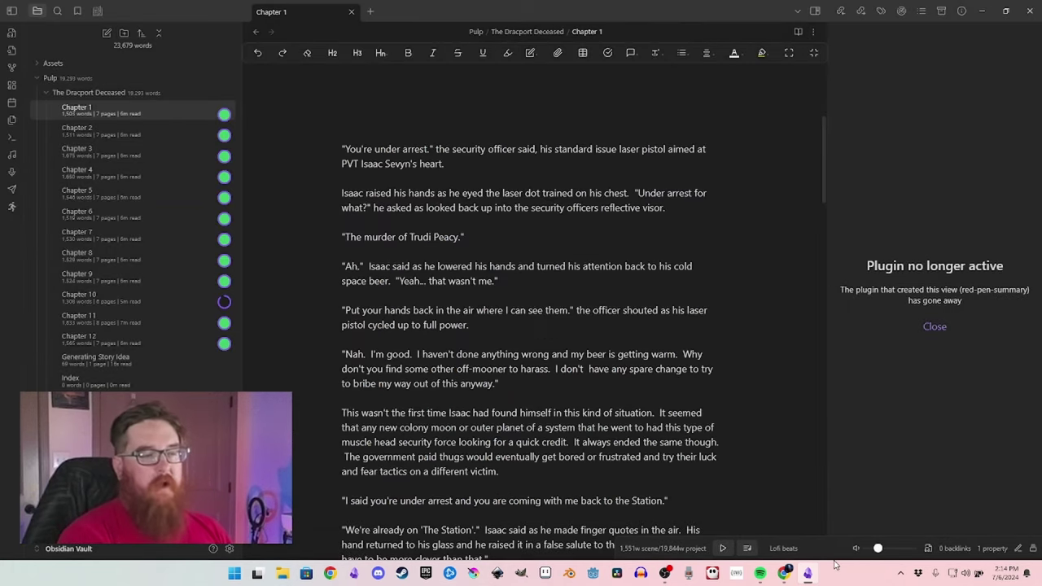
Choose Lofi beats as the soundscape, start playback and raise the volume close to maximum.
mouse_move(748, 553)
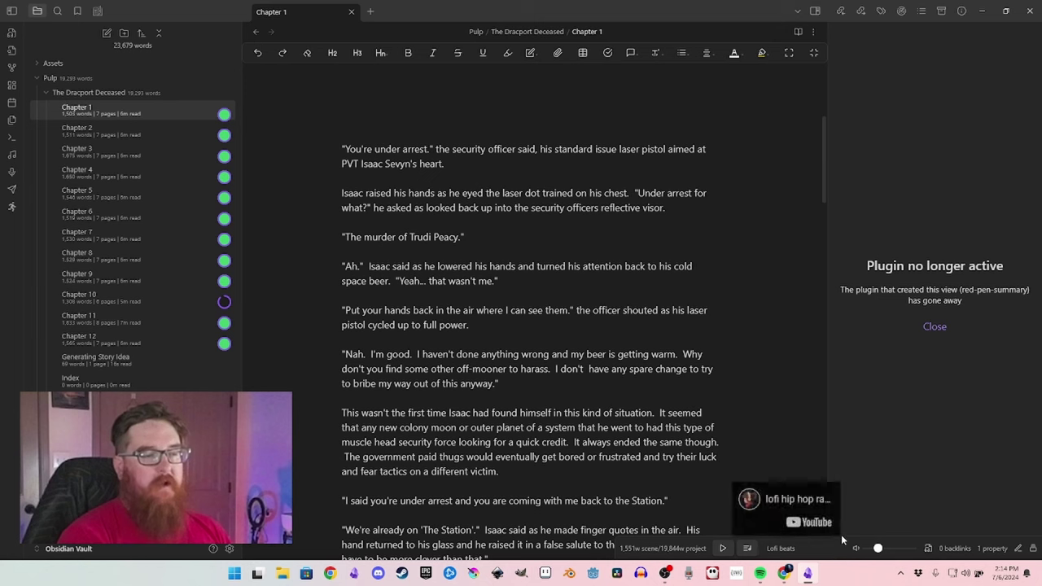
left_click(747, 551)
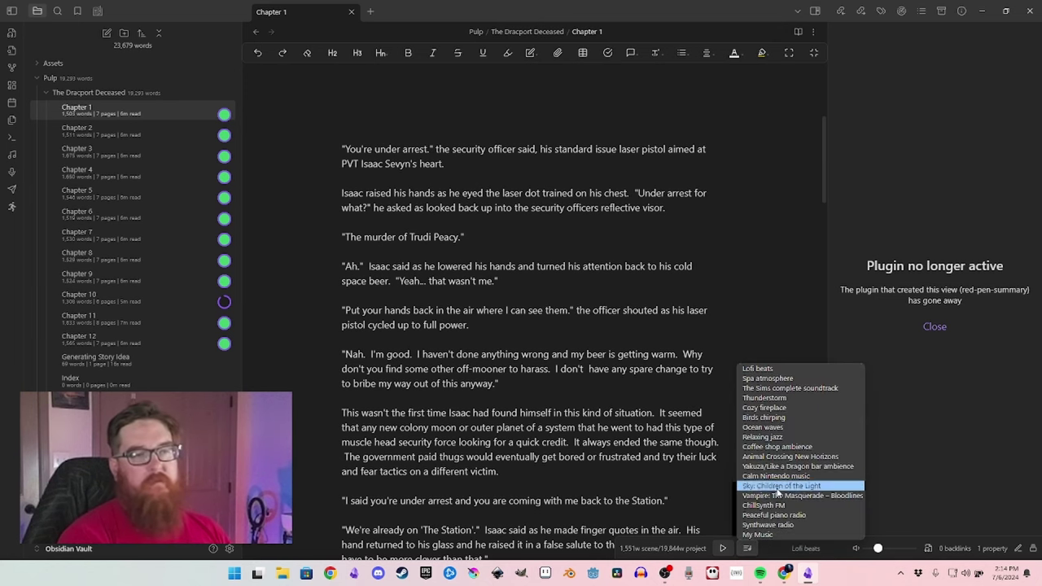
left_click(780, 370)
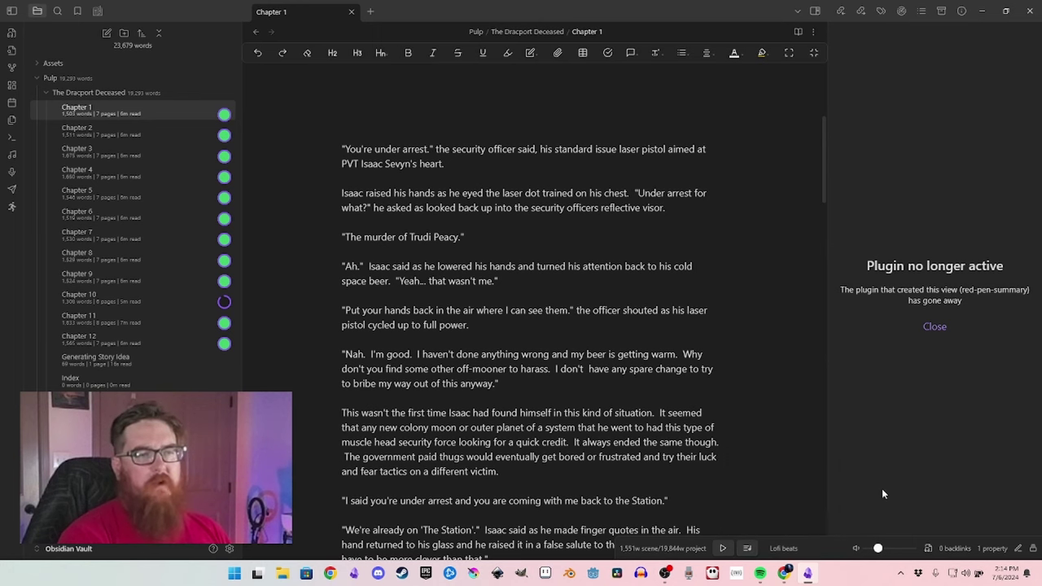
mouse_move(878, 549)
left_mouse_down()
mouse_move(897, 552)
mouse_move(887, 552)
left_mouse_up()
left_click(722, 549)
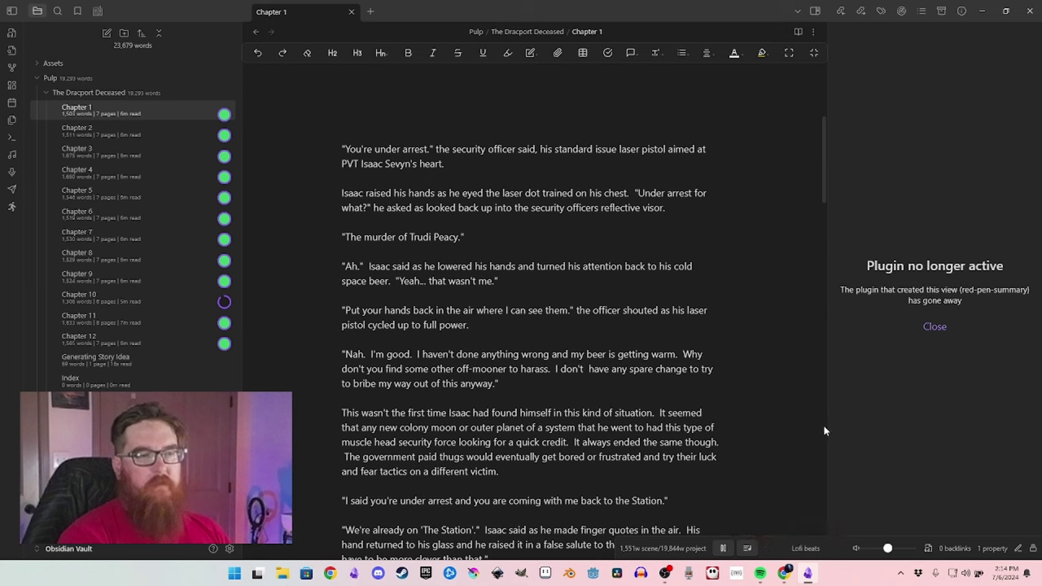
left_click_drag(888, 549, 903, 550)
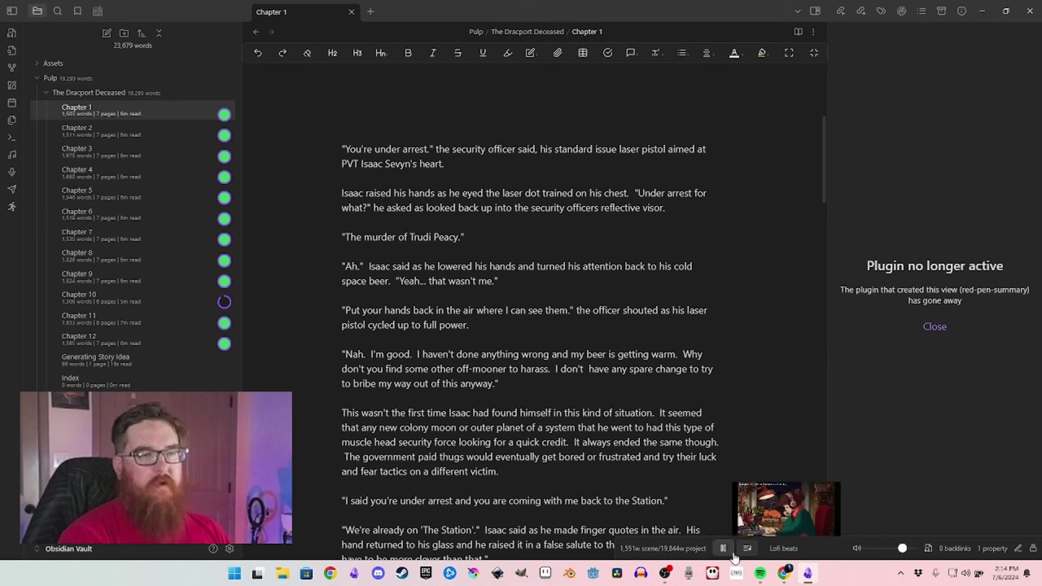
Switch the soundscape to Ocean waves and from there to My Music, and view the list of available soundscapes.
left_click(747, 548)
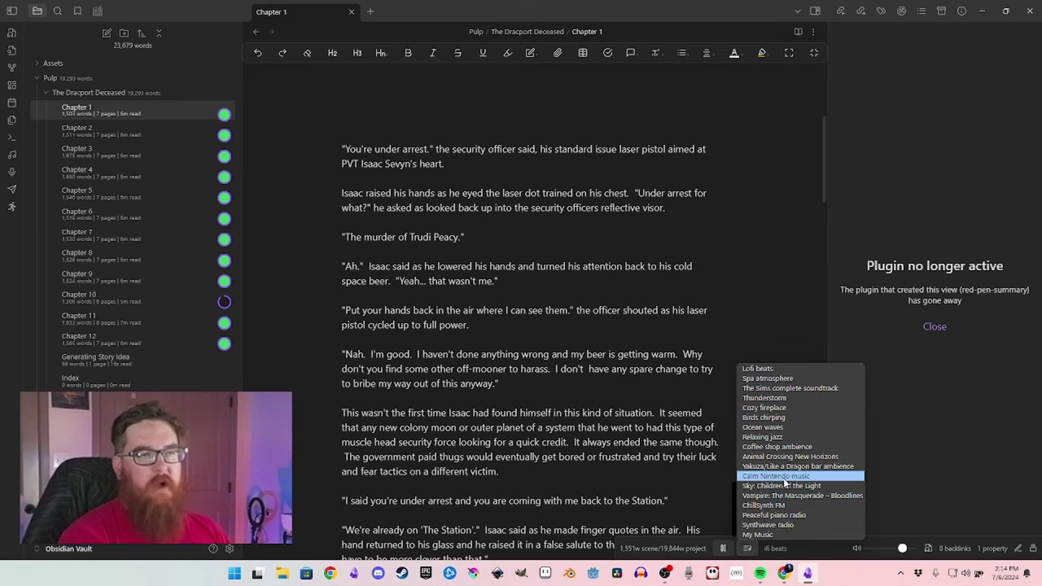
left_click(787, 429)
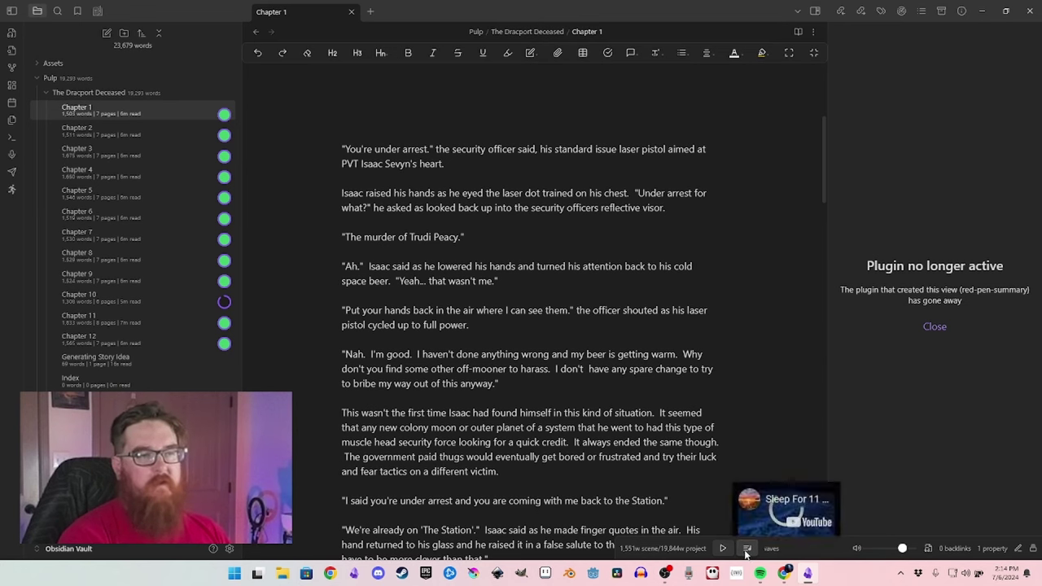
left_click(746, 548)
left_click(765, 534)
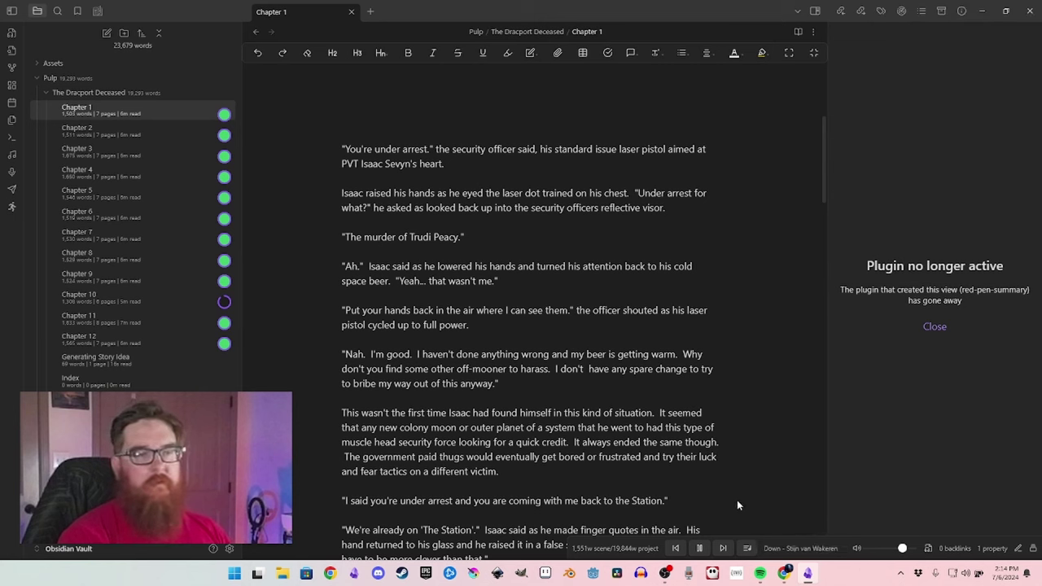
left_click(747, 547)
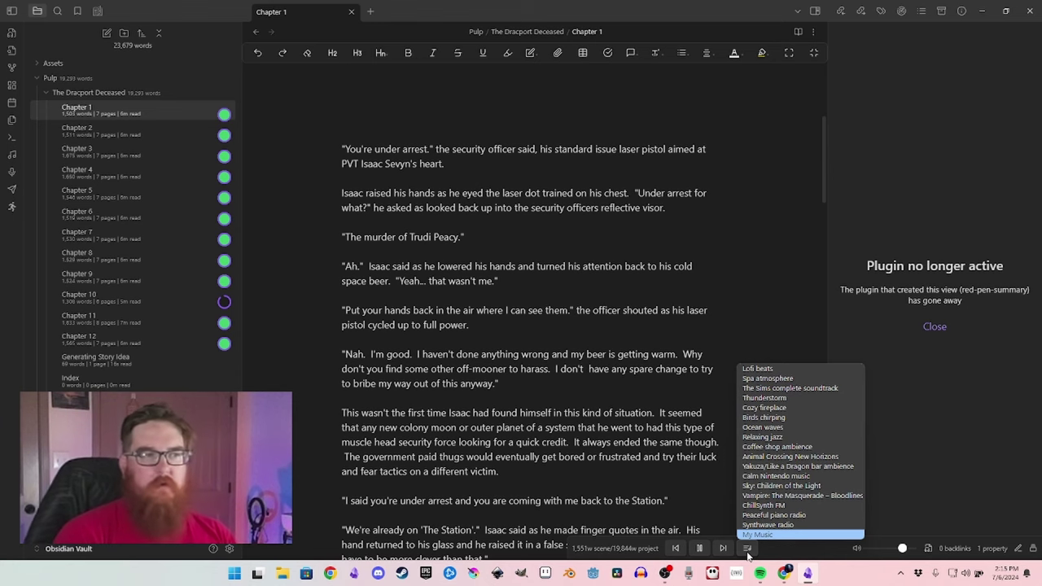
Look at the Typewriter Scroll entry in the community plugin settings, close the settings and open the Index note.
key("ctrl+comma")
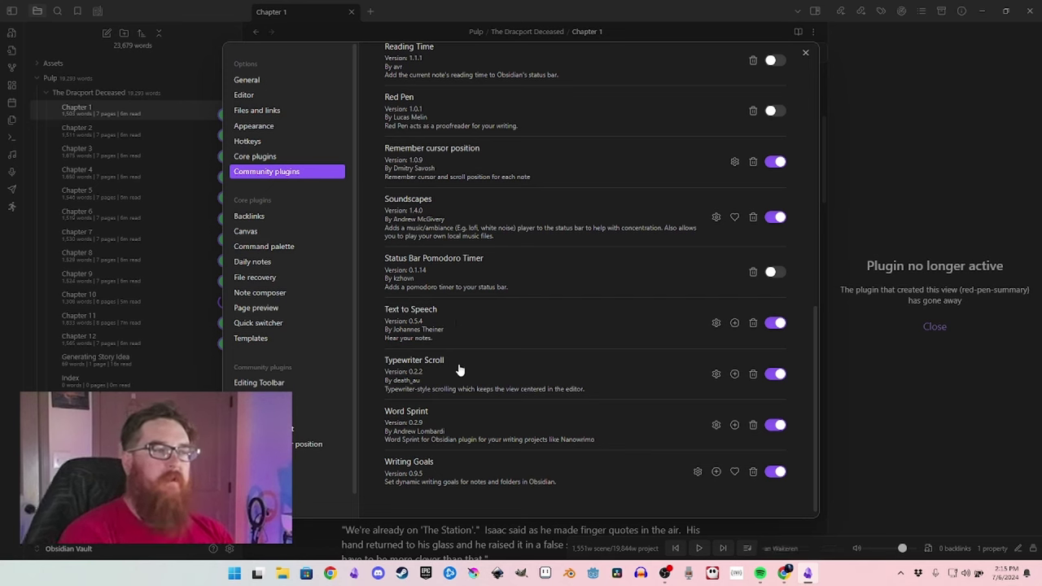
left_click(806, 54)
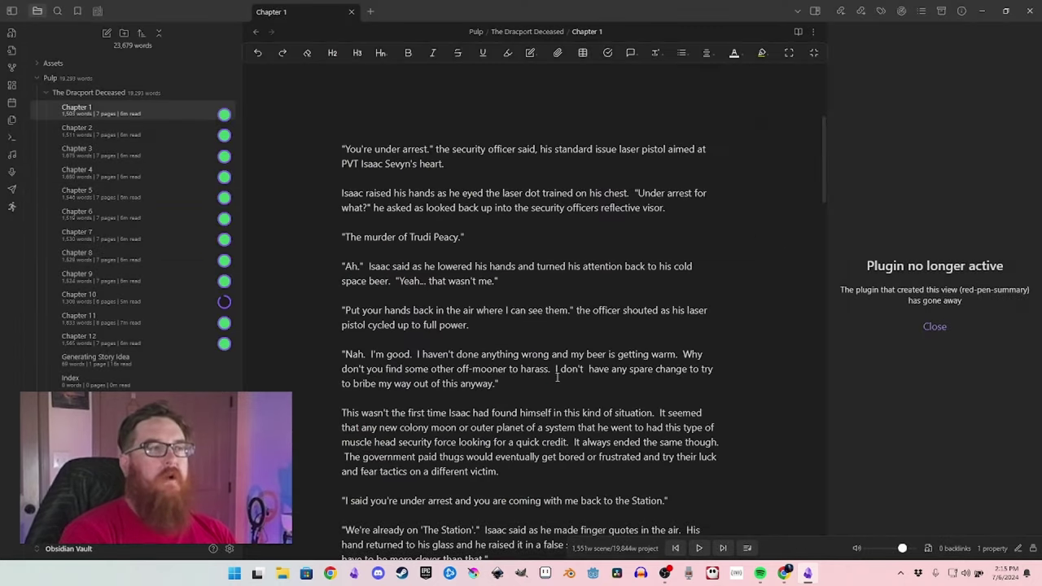
left_click(115, 383)
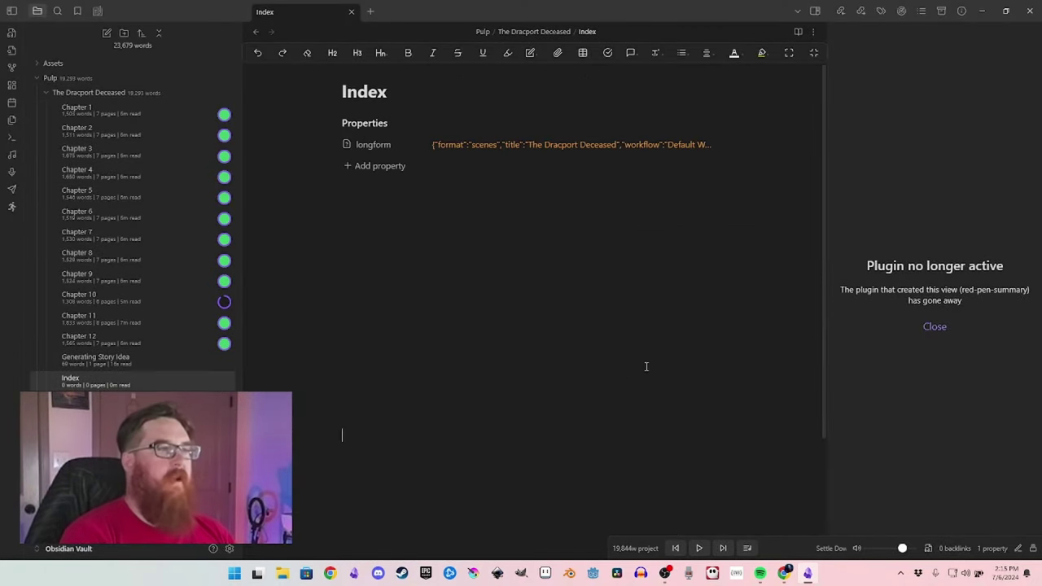
Write "hello" and two paragraphs of filler text in the Index note, and move back to the middle paragraph to demonstrate Typewriter Scroll.
type("hel")
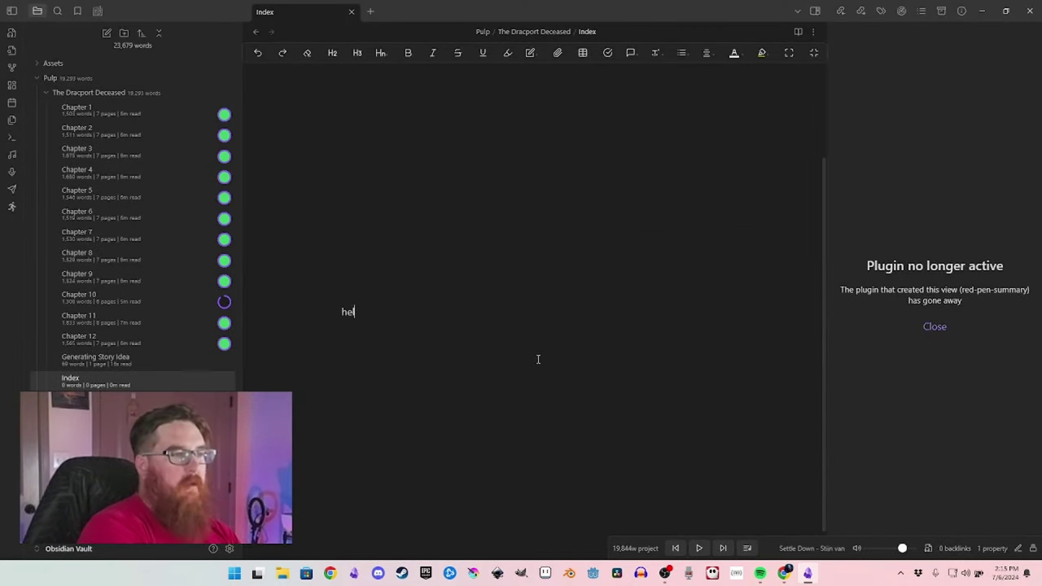
type("lo")
key("Return")
key("Return")
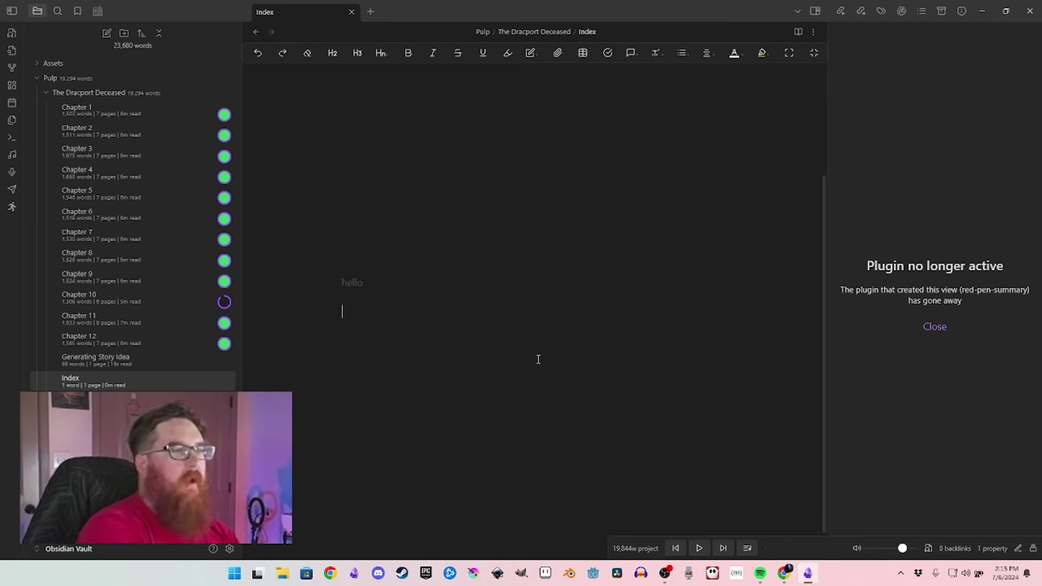
type("lkjl;kasdfjja;lsdkjfl")
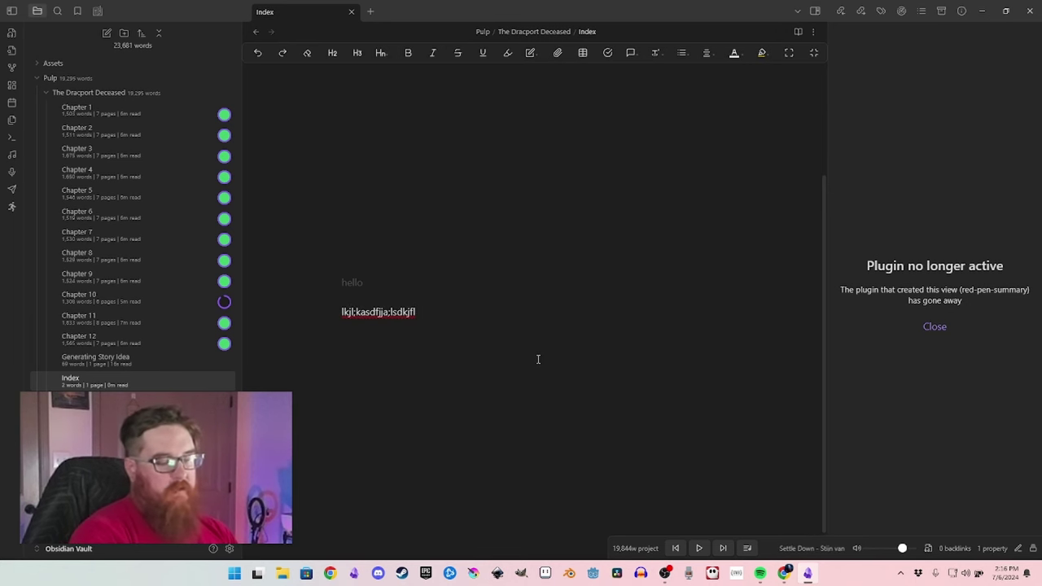
key("Return")
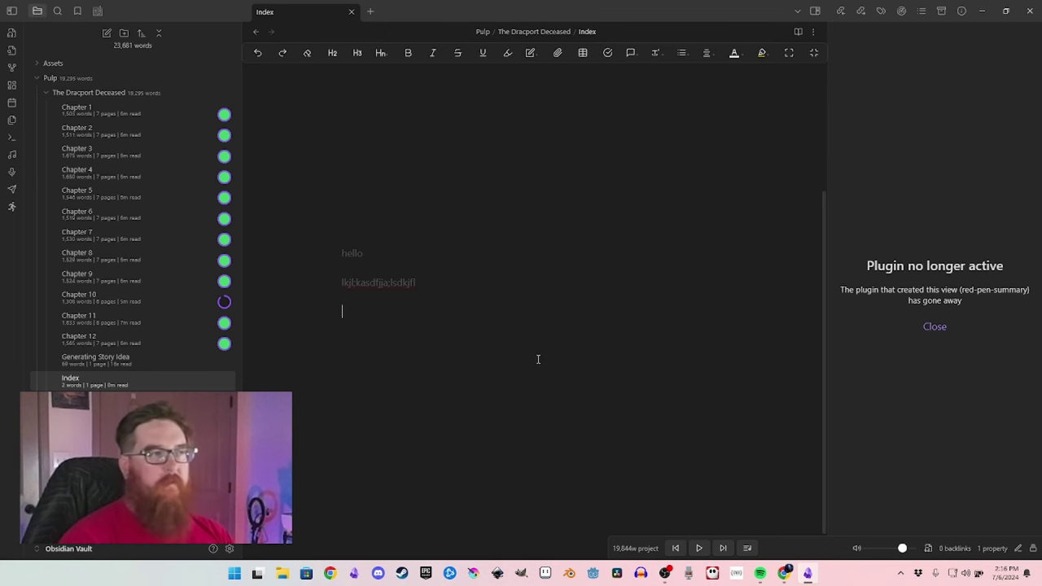
type("asdfasdf")
key("Up")
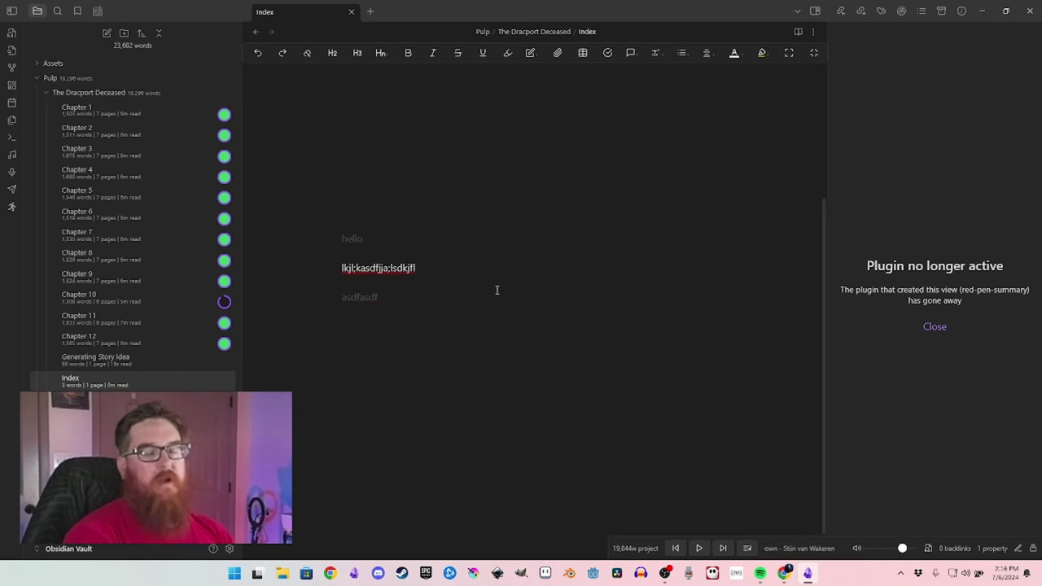
Delete all the sample text from the Index note.
left_click(398, 290)
left_click_drag(365, 239, 333, 215)
key("ctrl+a")
key("Delete")
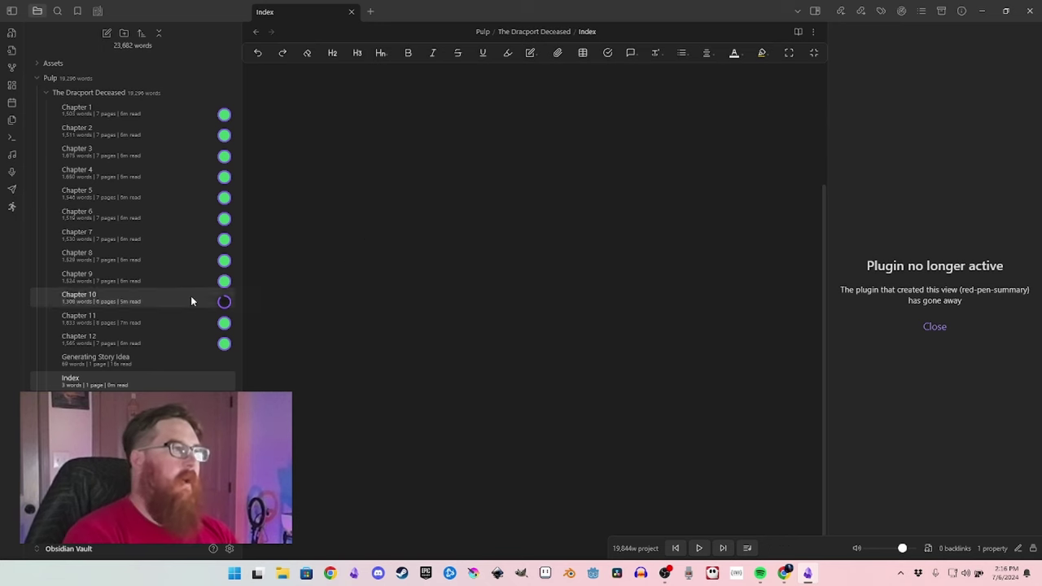
View the Writing Goals plugin's description page from the community plugin settings and close the settings.
left_click(229, 548)
scroll(430, 400, "down", 3)
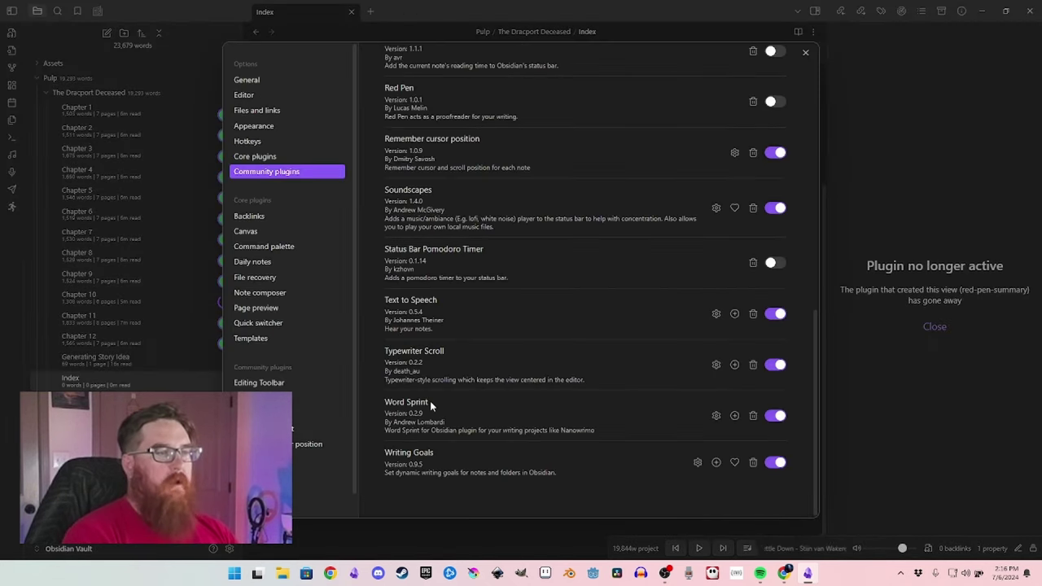
left_click(429, 461)
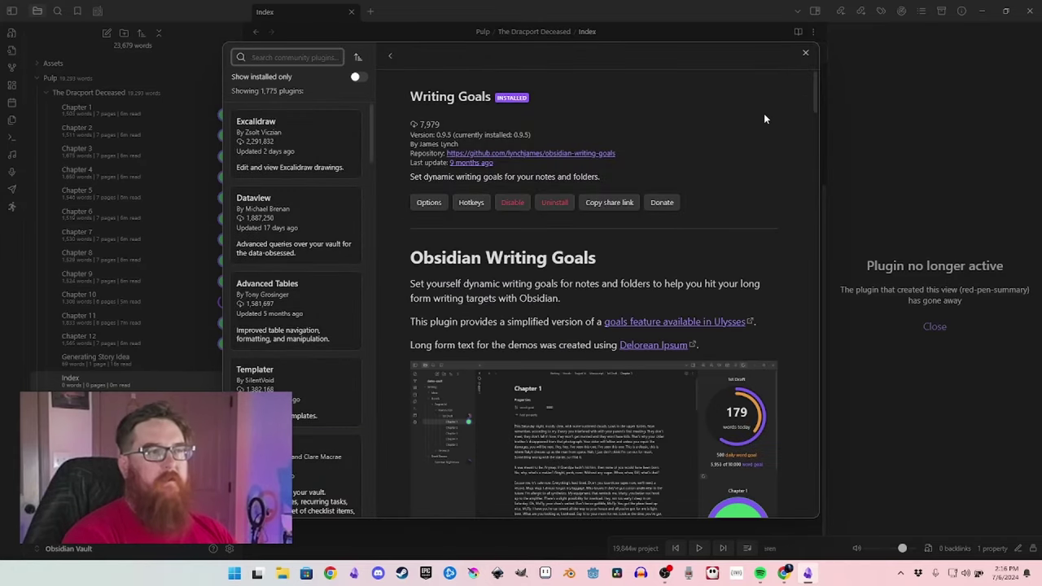
left_click(805, 54)
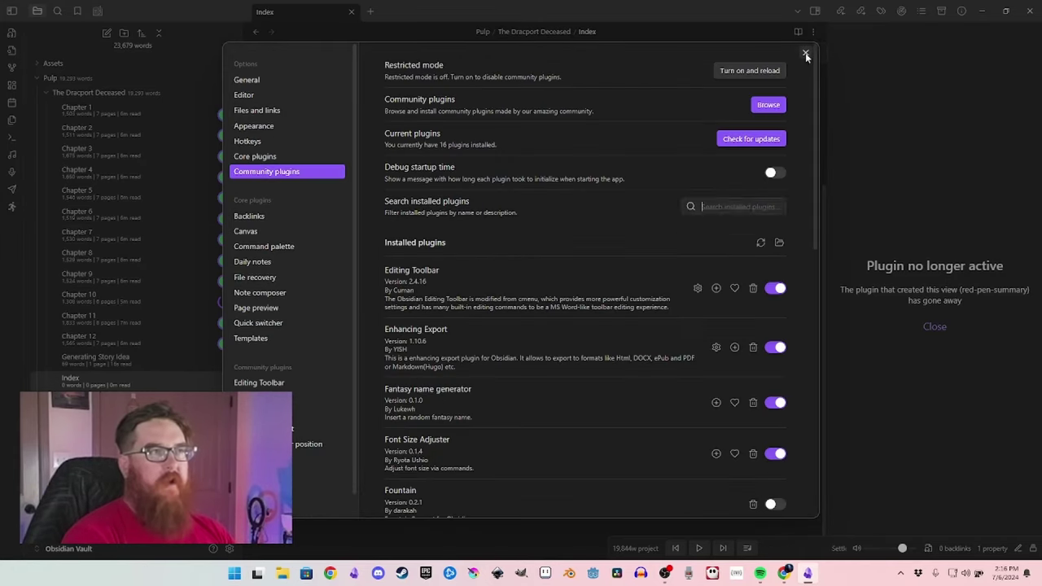
left_click(806, 54)
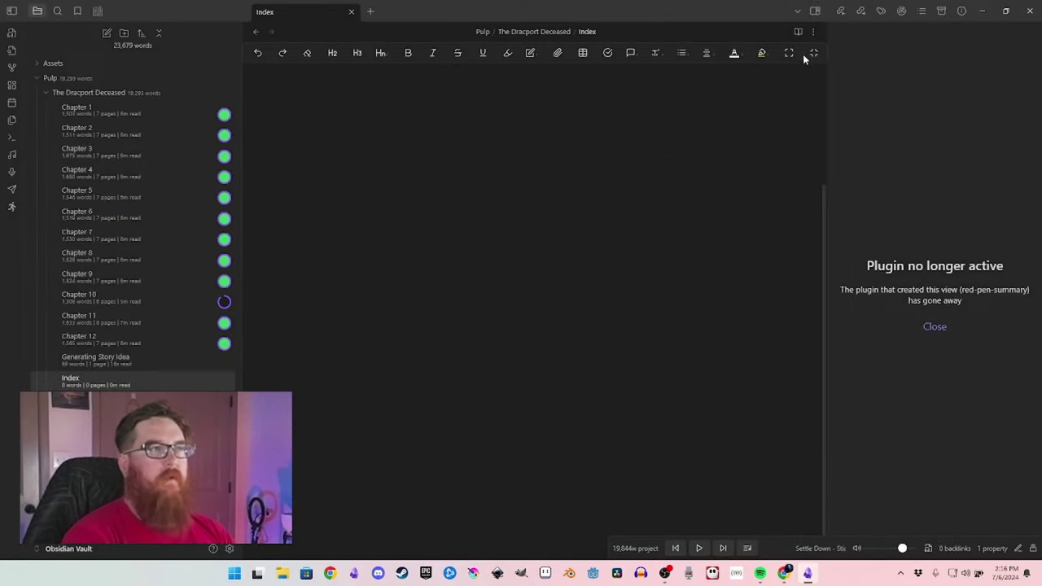
Create a Goblin Sapper folder containing a new note titled "Generating Story Idea".
key("ctrl+n")
left_click_drag(65, 411, 73, 76)
left_click(75, 92)
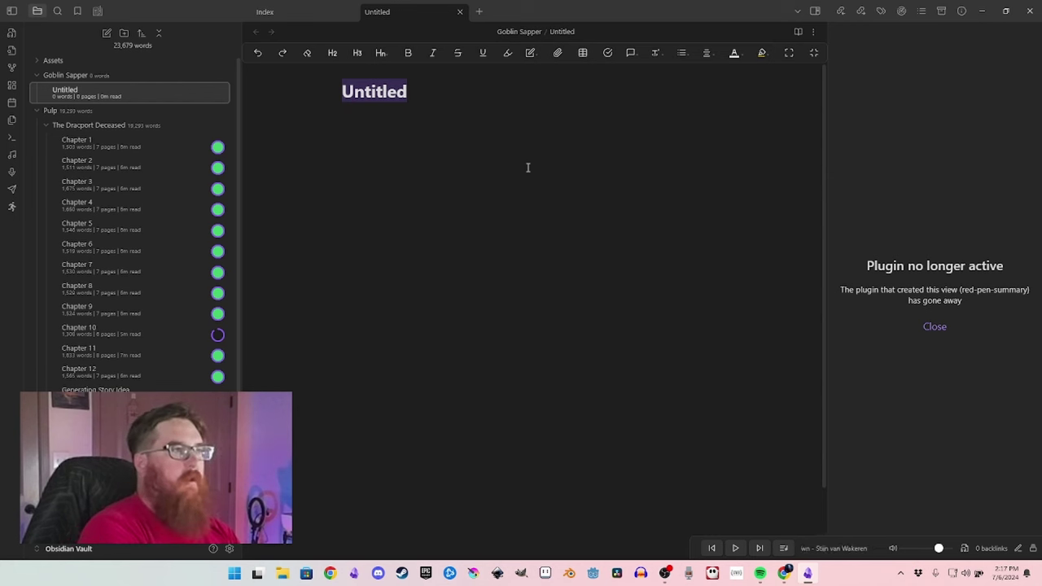
type("Generating Story Idea")
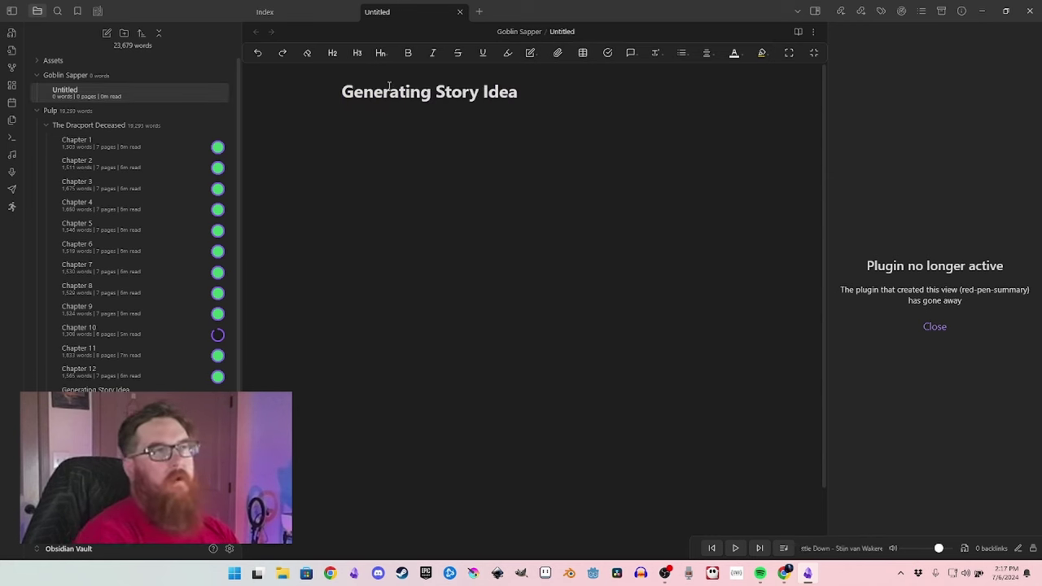
key("Return")
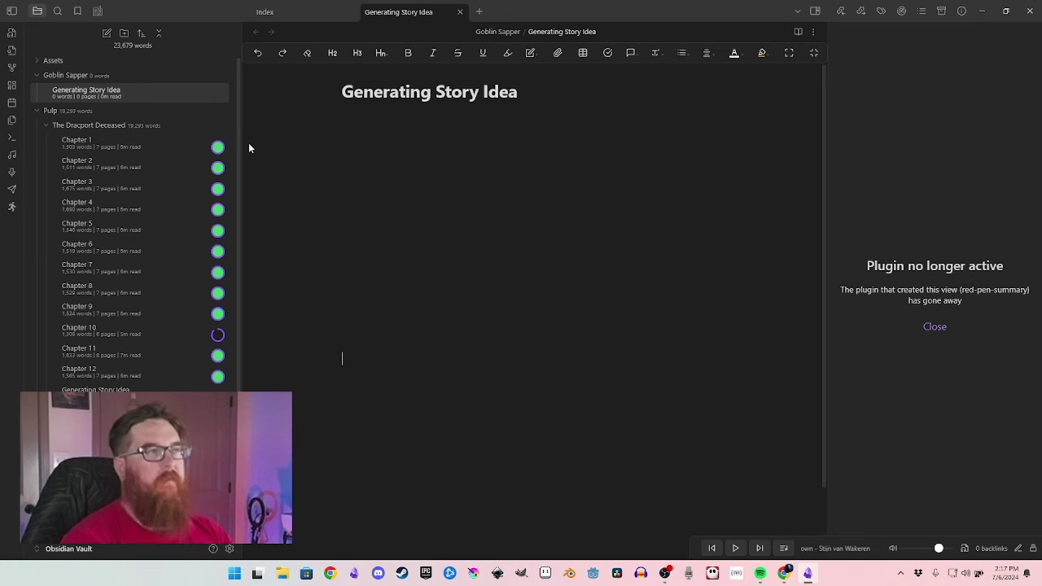
Add a word-goal file property of 1500 to the Generating Story Idea note and collapse the Pulp folder.
left_click(814, 32)
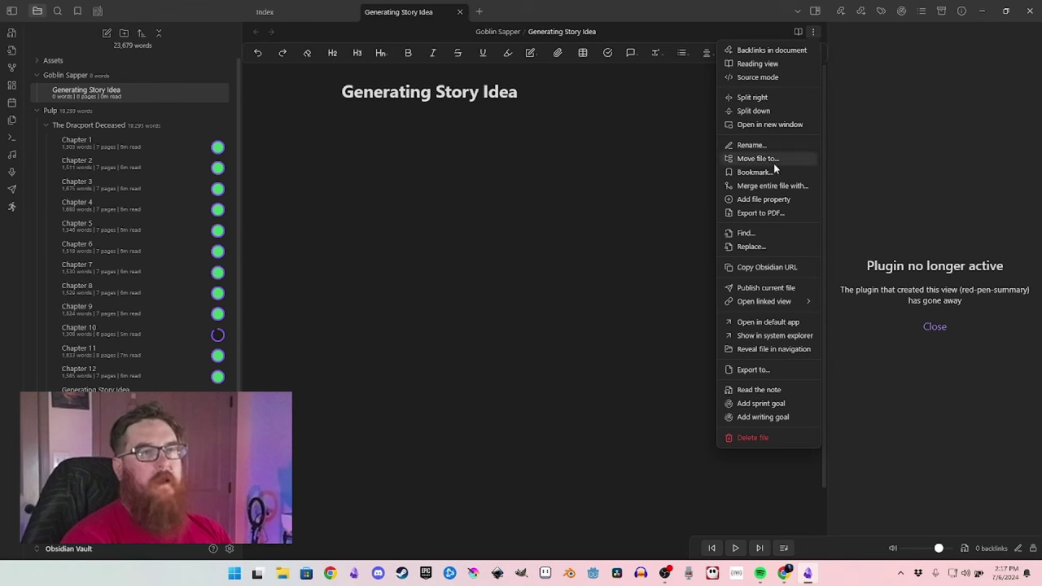
left_click(756, 200)
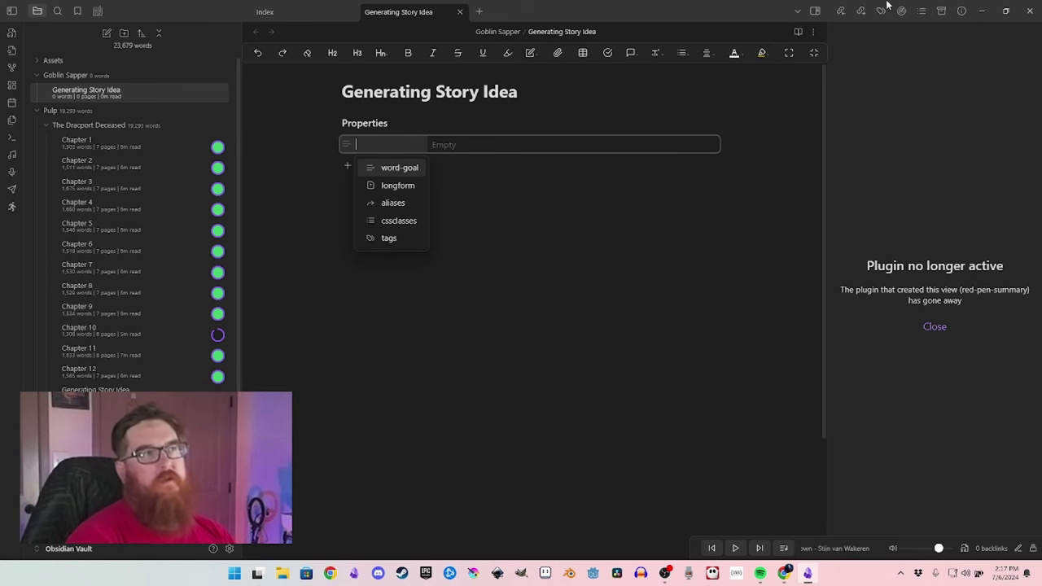
left_click(813, 32)
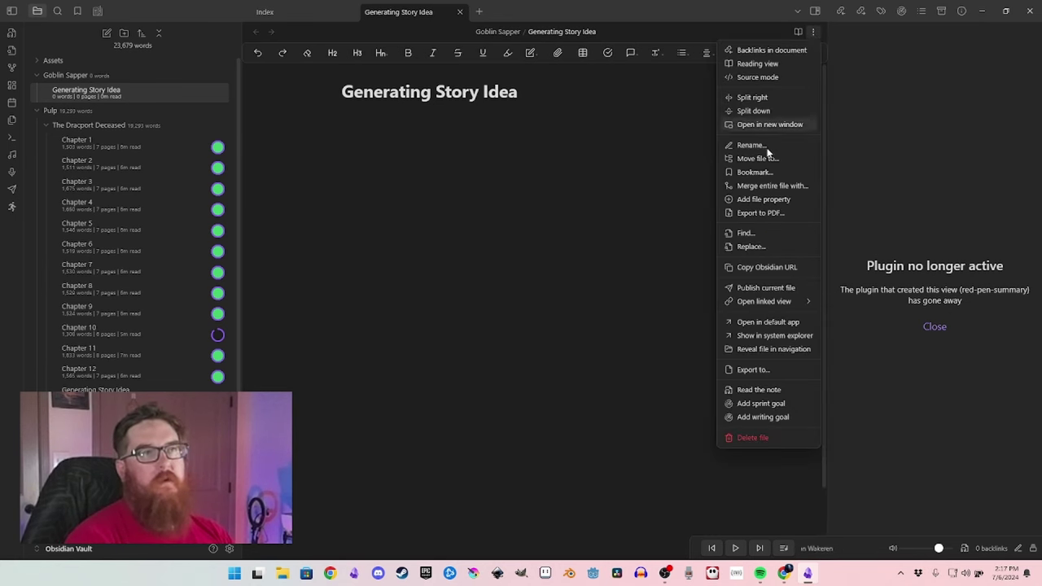
left_click(757, 199)
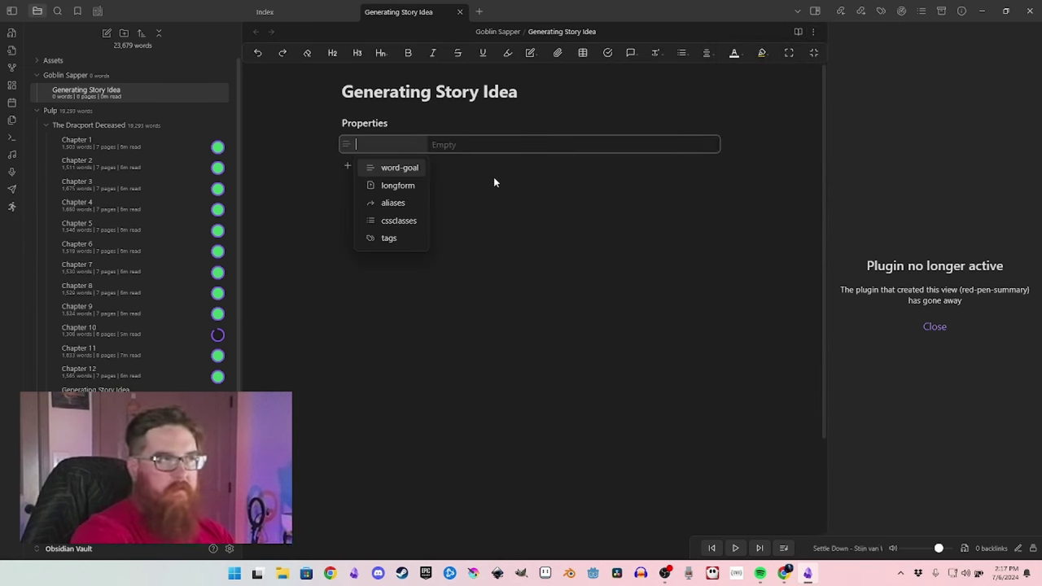
type("word-goal")
key("Return")
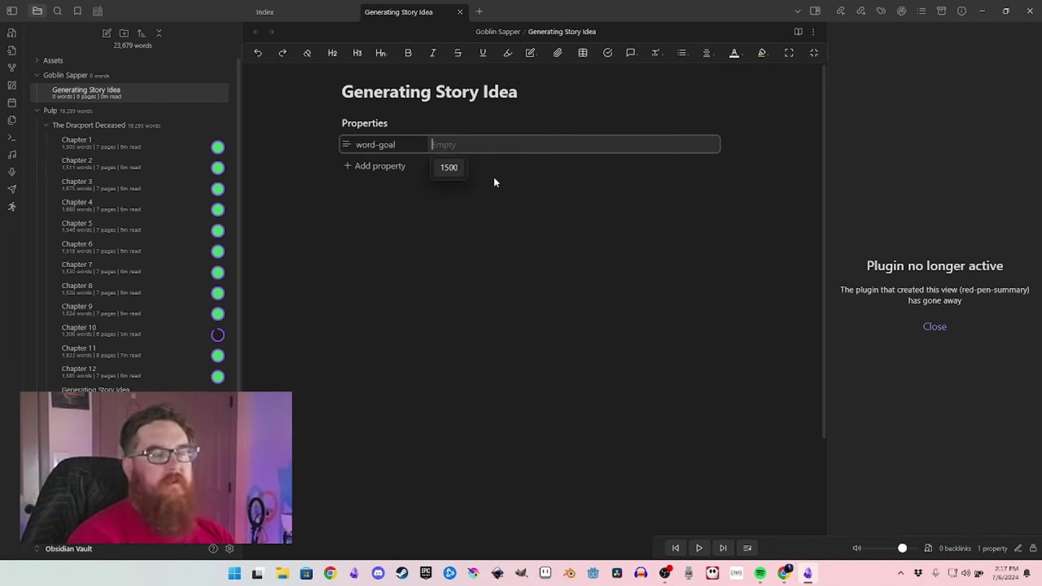
left_click(448, 168)
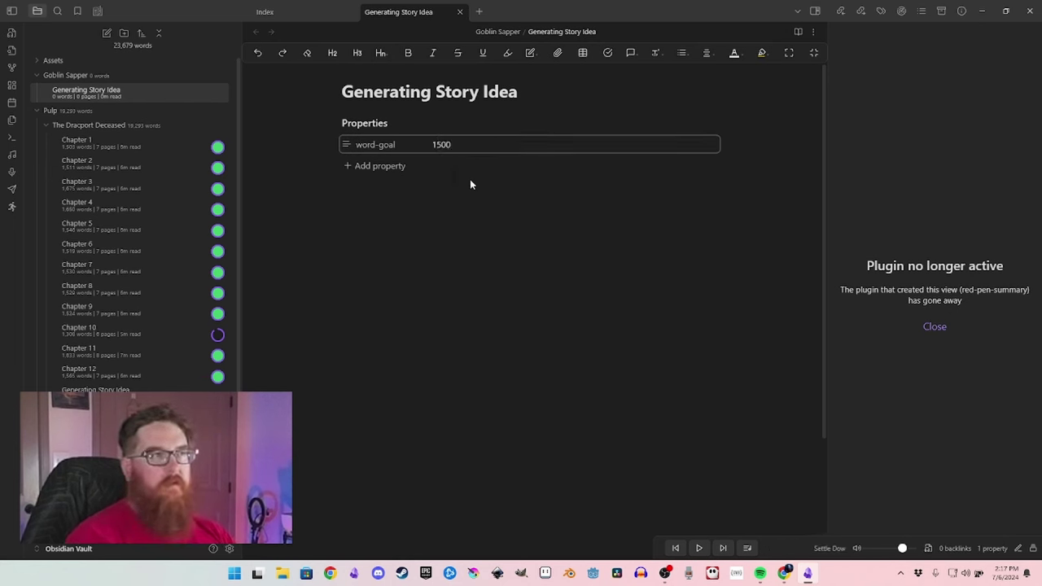
left_click(503, 281)
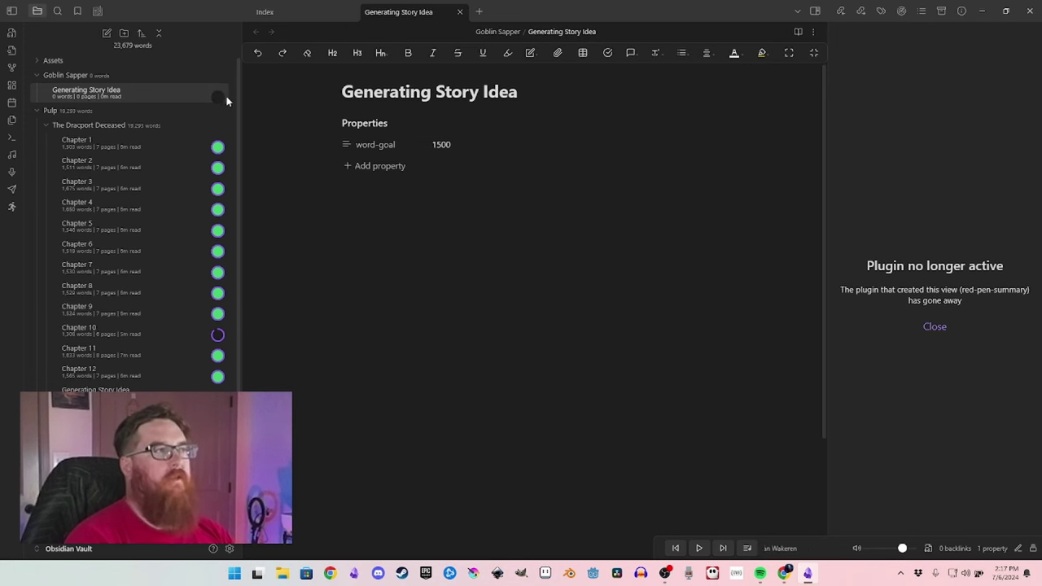
left_click(37, 111)
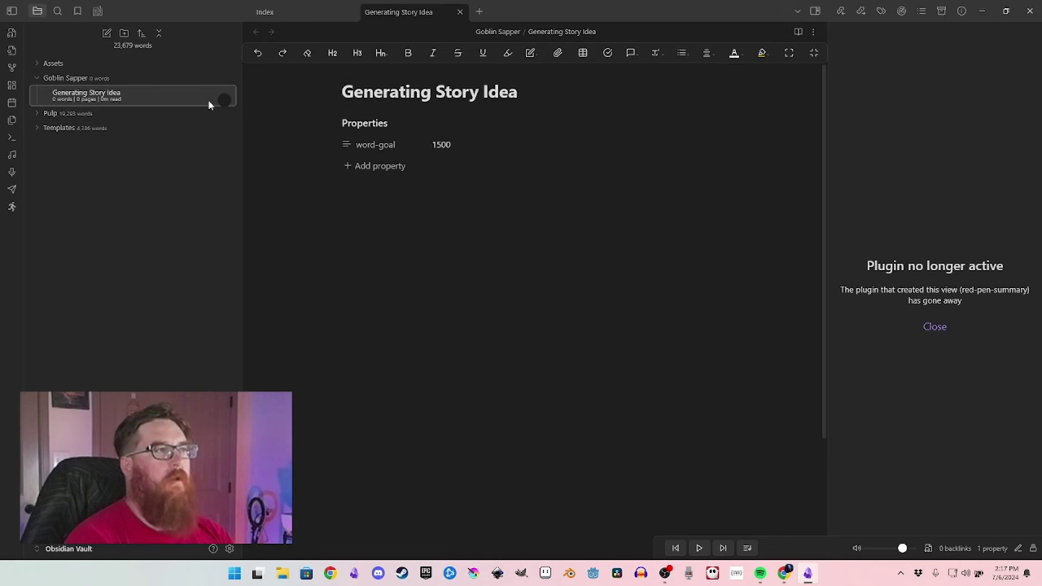
Write "hello there" in the note body and view the Writing Goals progress for this note and Chapter 2.
left_click(379, 239)
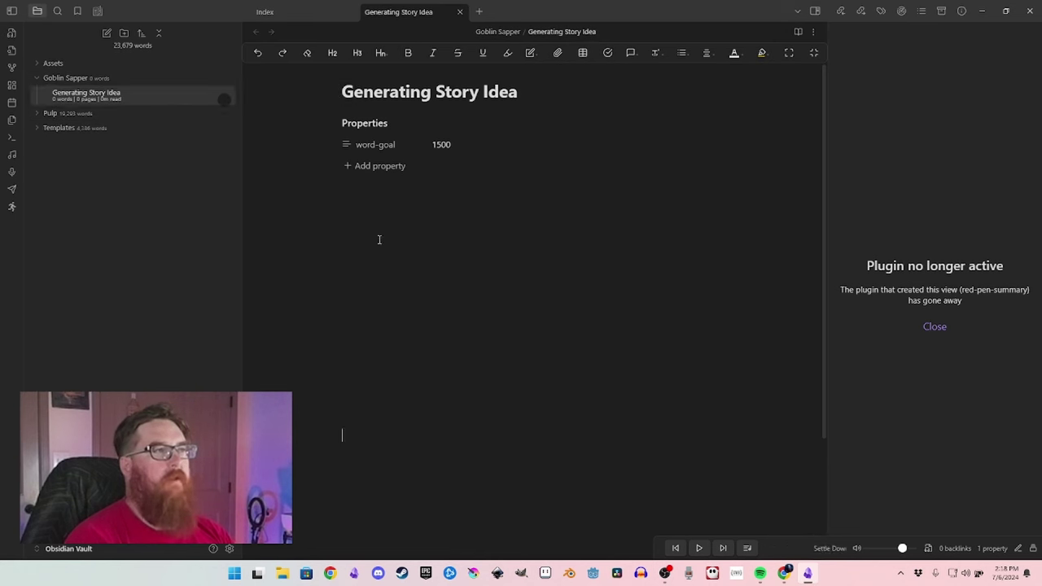
type("hello t")
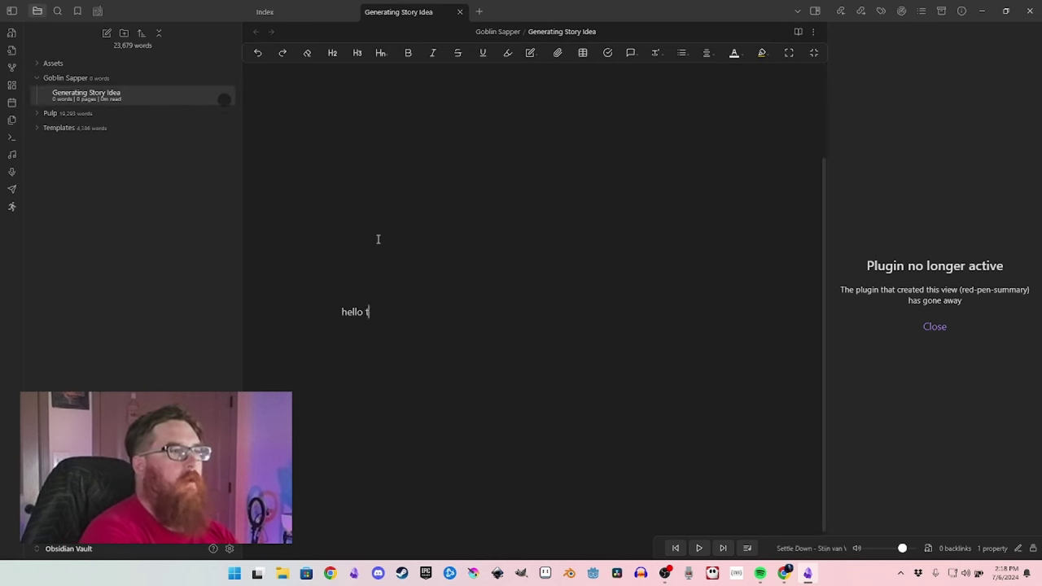
type("here")
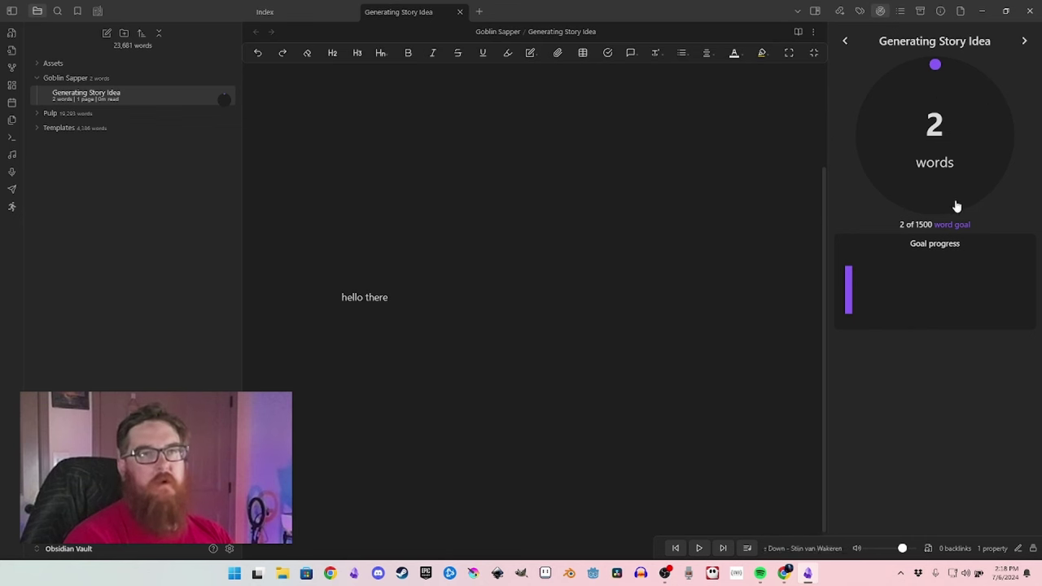
left_click(844, 42)
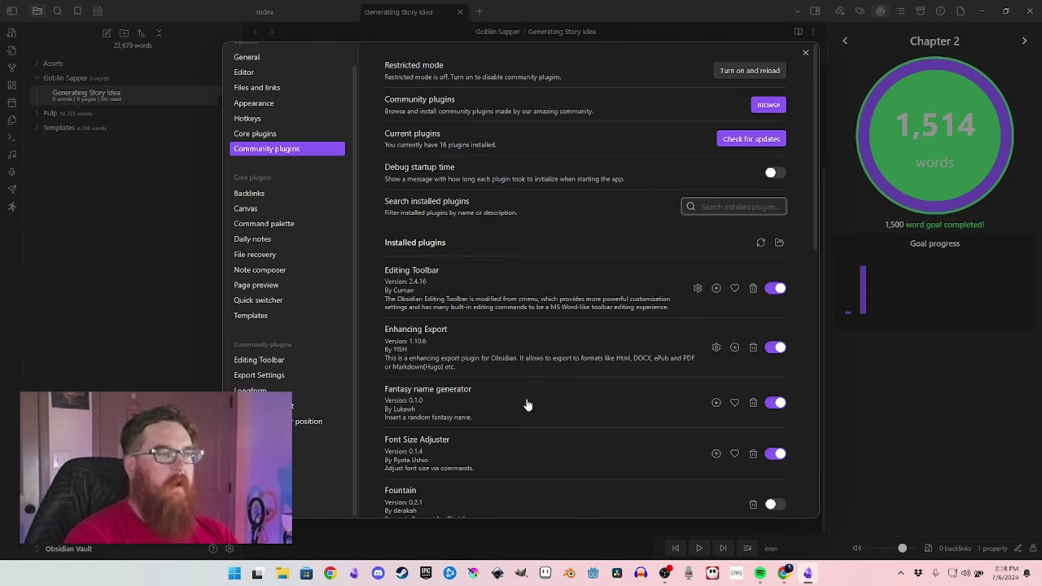
Look over the Word Sprint plugin's description from the community plugin settings, and switch the plugin off and on again.
scroll(527, 405, "down", 5)
scroll(527, 404, "down", 3)
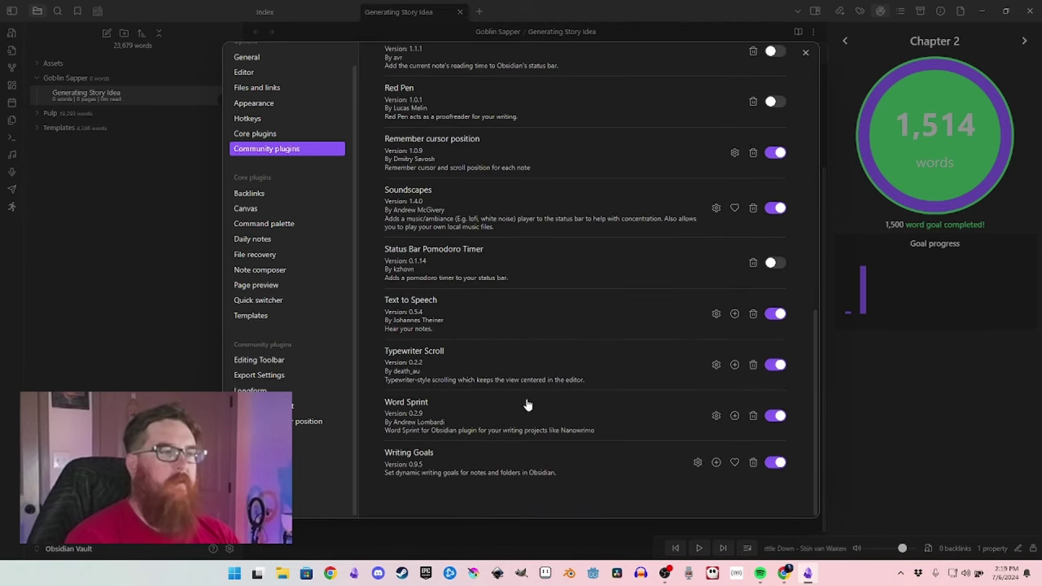
left_click(452, 402)
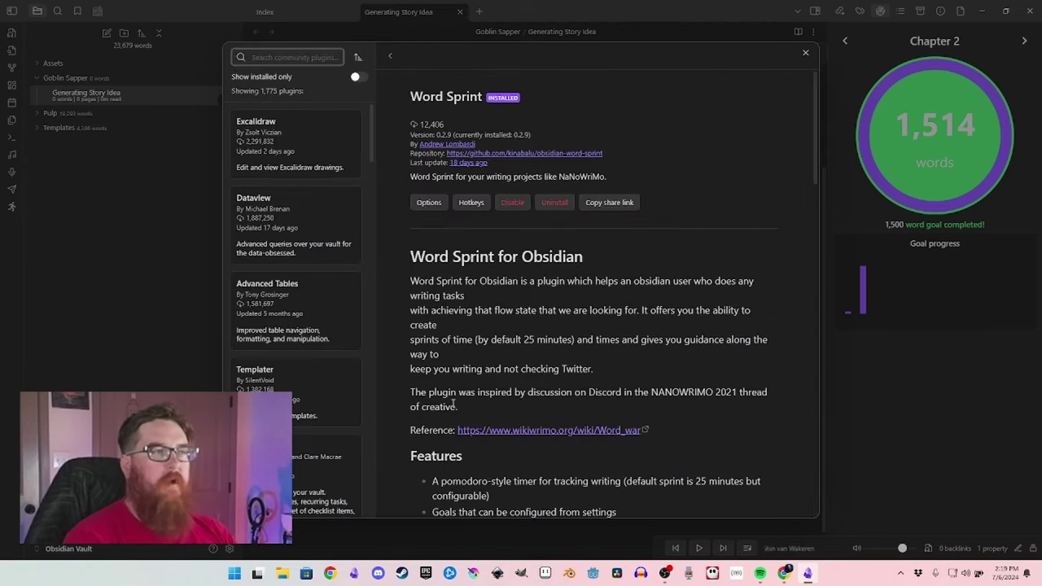
key("Escape")
left_click(772, 416)
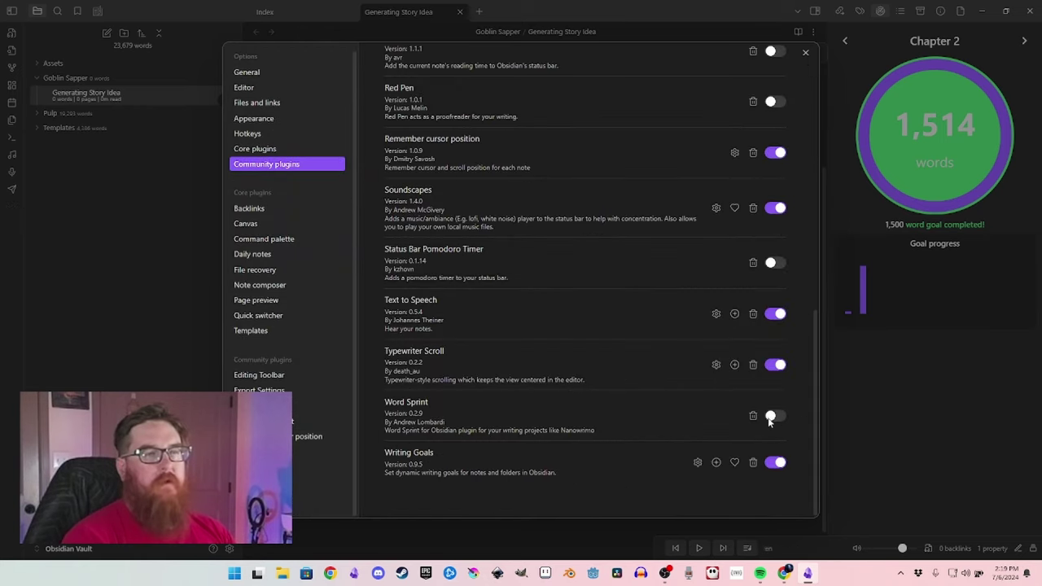
left_click(772, 416)
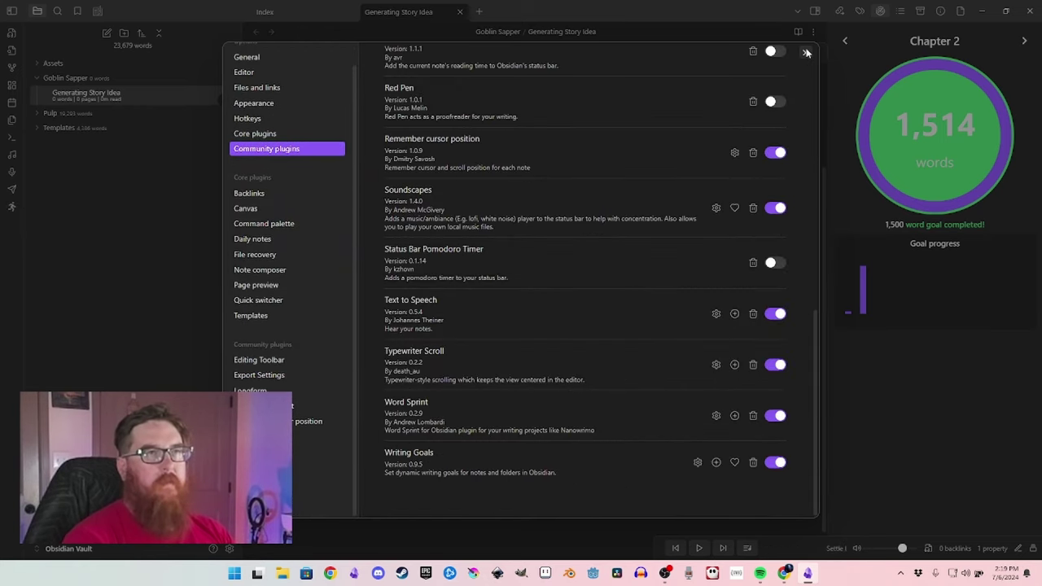
View the Word Sprint plugin's options from sprint length and notices through goals, encouragement and stats.
left_click(717, 416)
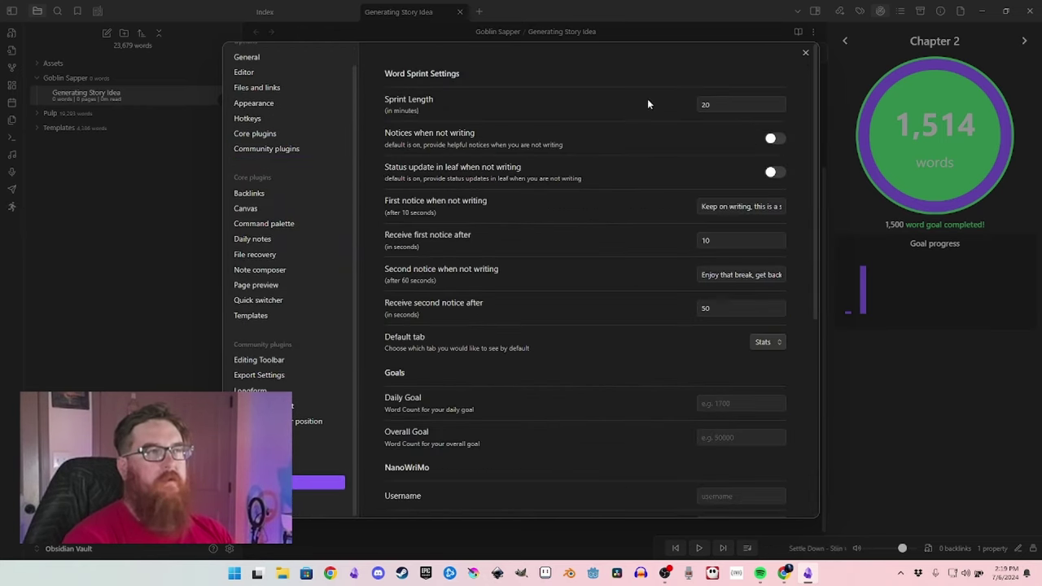
left_click(735, 105)
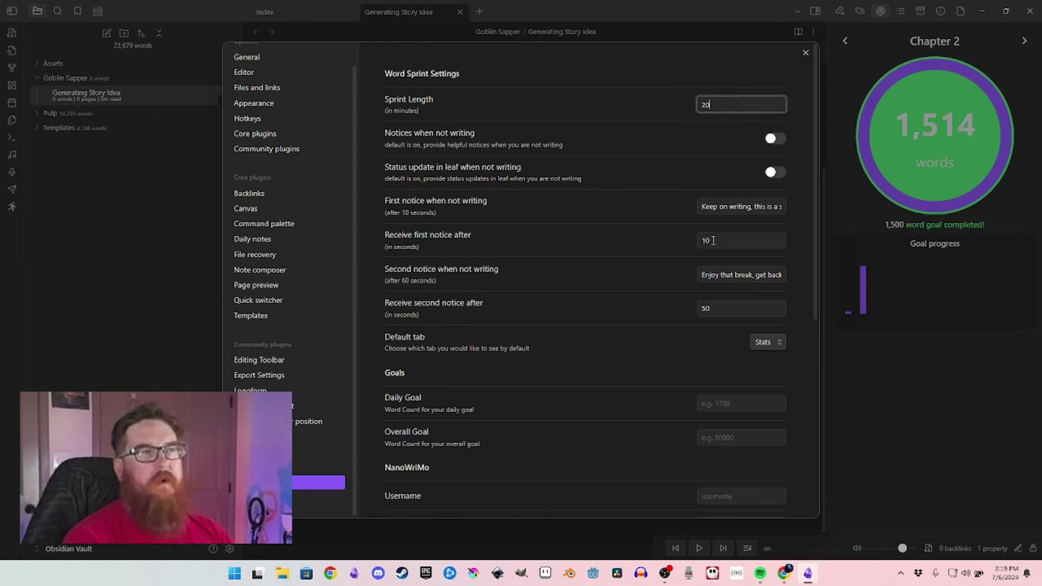
scroll(596, 337, "down", 5)
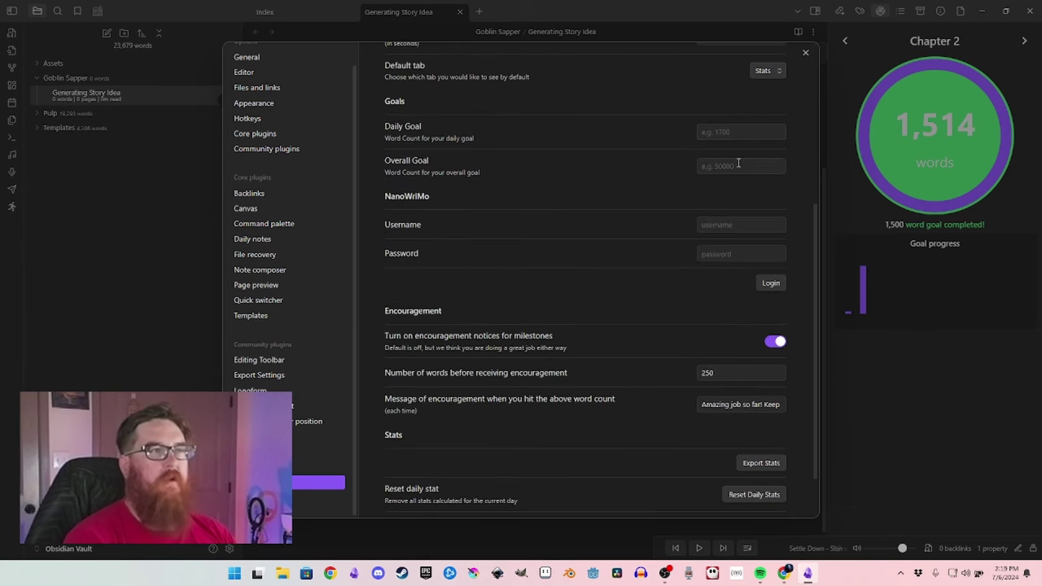
Review the Word Sprint plugin's goal, NanoWriMo, encouragement and stats reset options again, and close the settings.
scroll(633, 216, "down", 1)
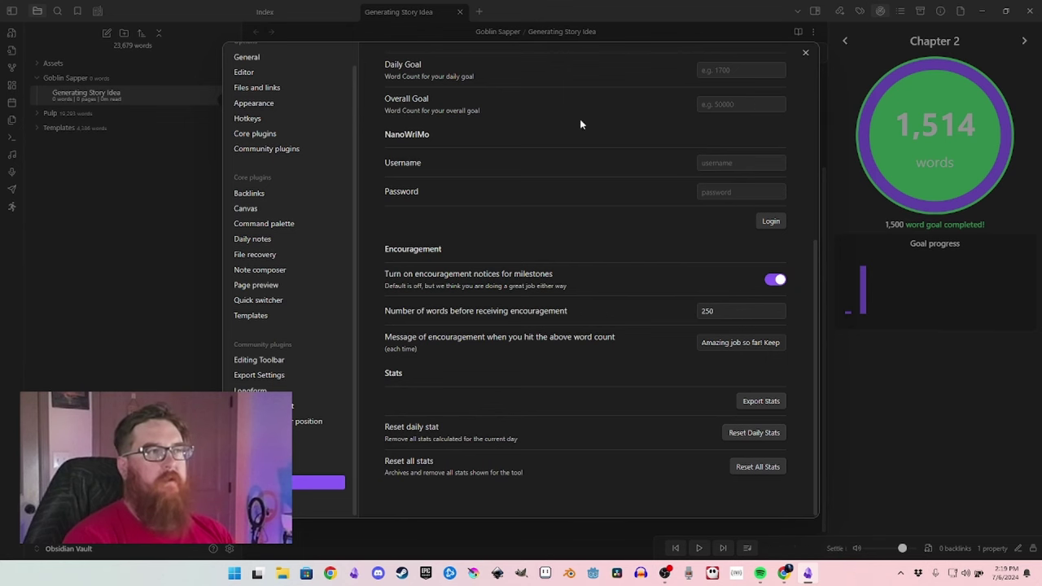
scroll(463, 167, "up", 1)
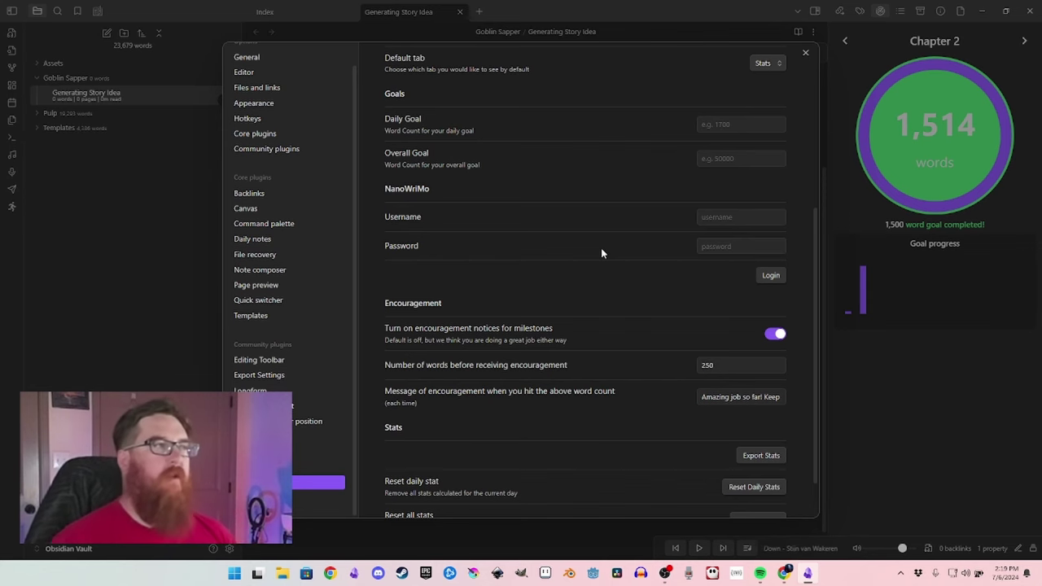
scroll(693, 261, "up", 4)
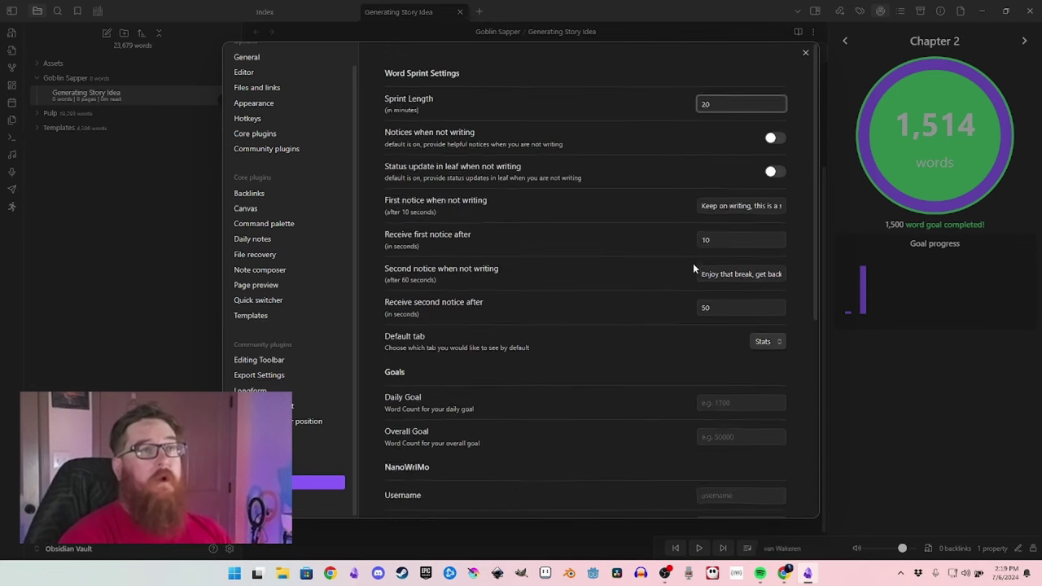
left_click(807, 54)
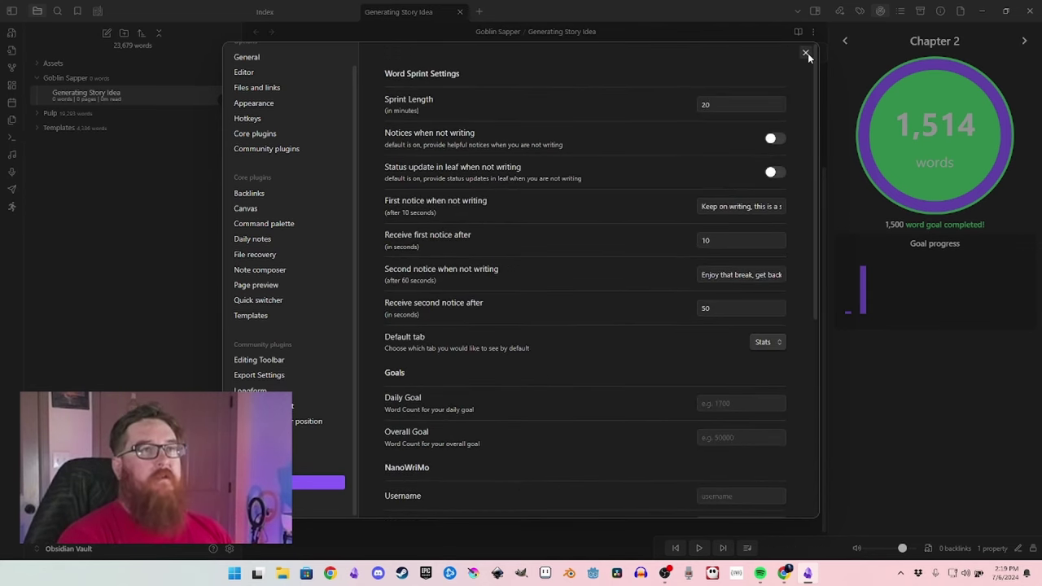
Open the Word Sprint panel and page back and forth through the statistics of past sprints.
left_click(12, 207)
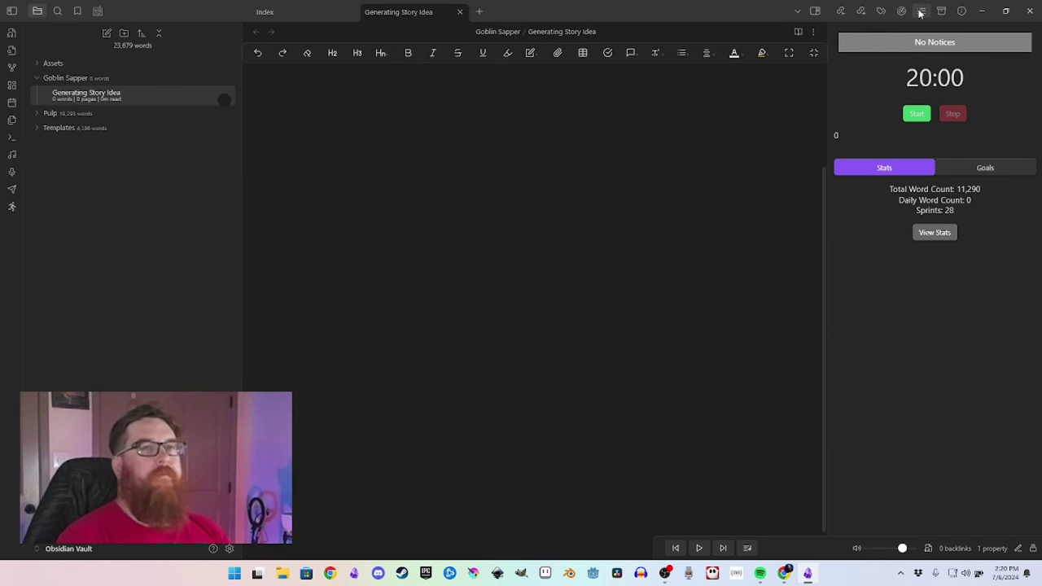
left_click(939, 232)
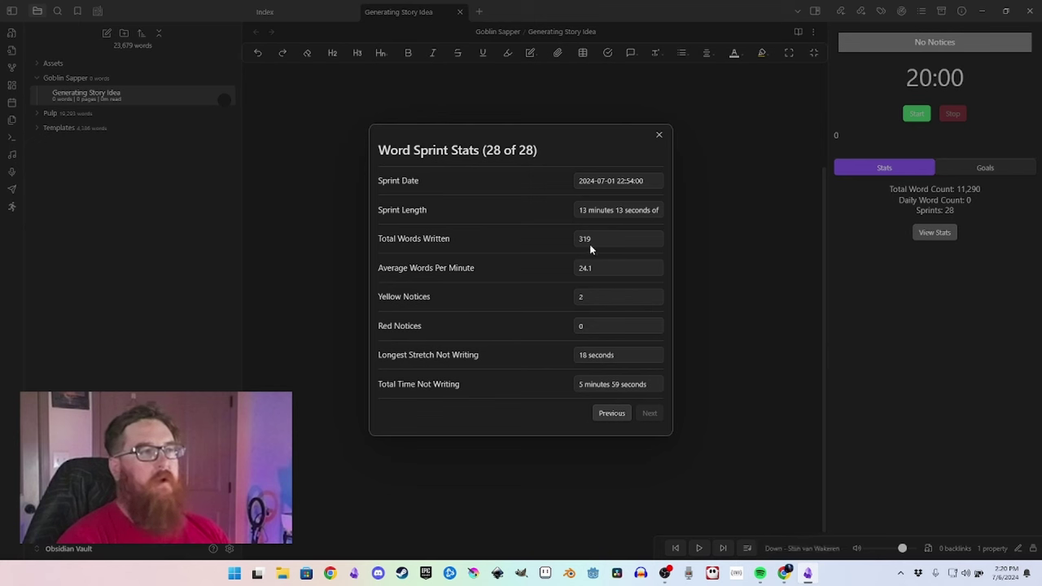
left_click(611, 413)
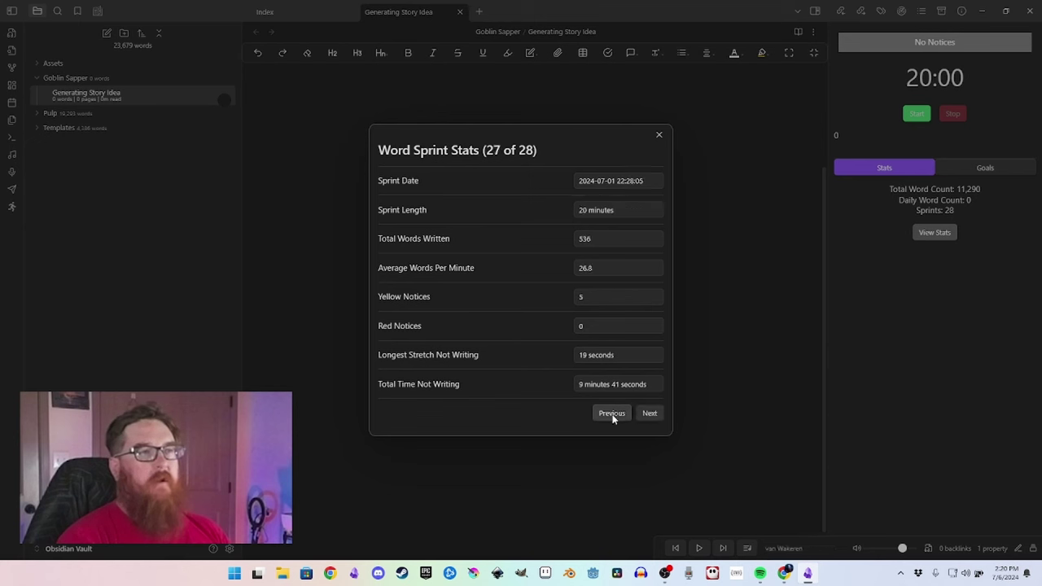
left_click(607, 417)
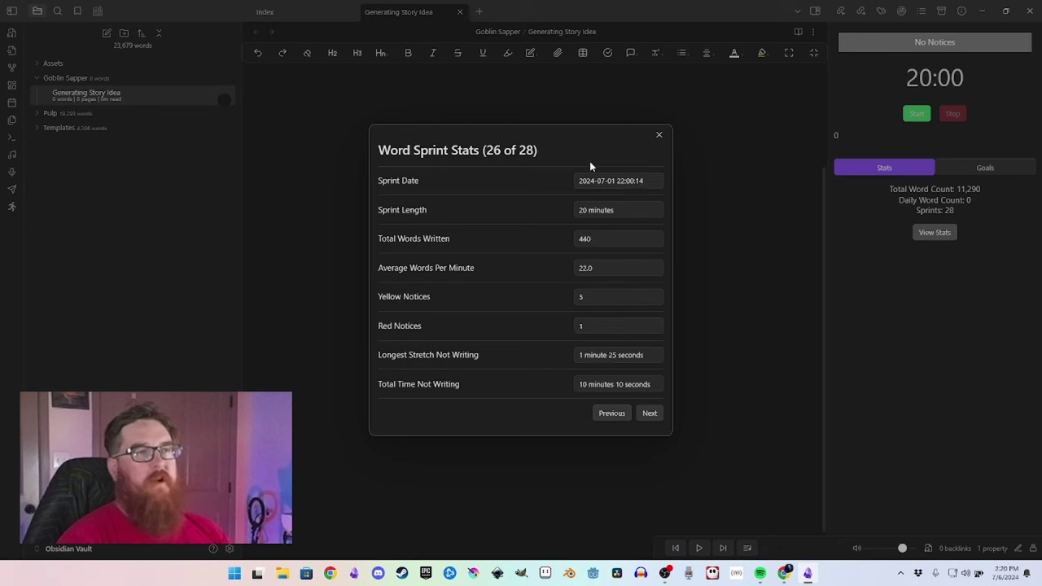
left_click(613, 416)
left_click(612, 416)
left_click(612, 415)
left_click(612, 415)
left_click(612, 415)
left_click(612, 415)
left_click(649, 413)
left_click(649, 414)
left_click(649, 414)
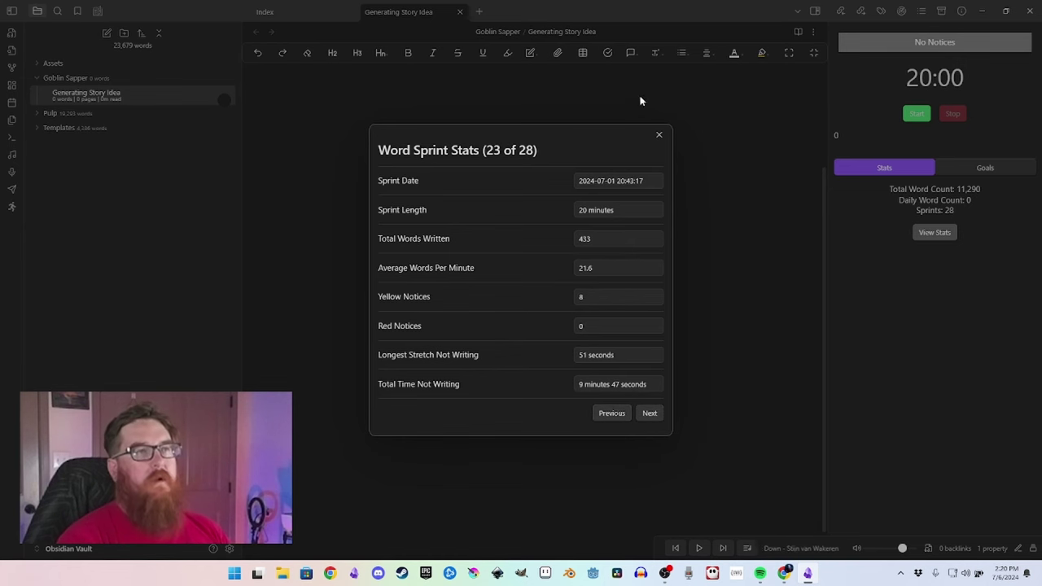
left_click(659, 134)
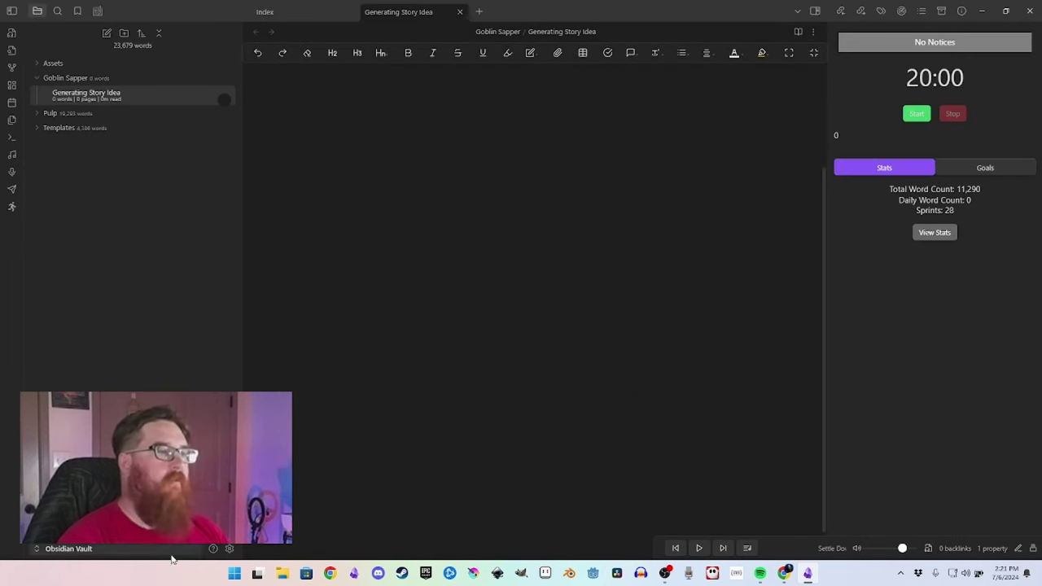
Look over the Pomodoro Timer plugin's timer, appearance and sound settings, and start and pause the timer.
left_click(228, 549)
scroll(765, 457, "down", 3)
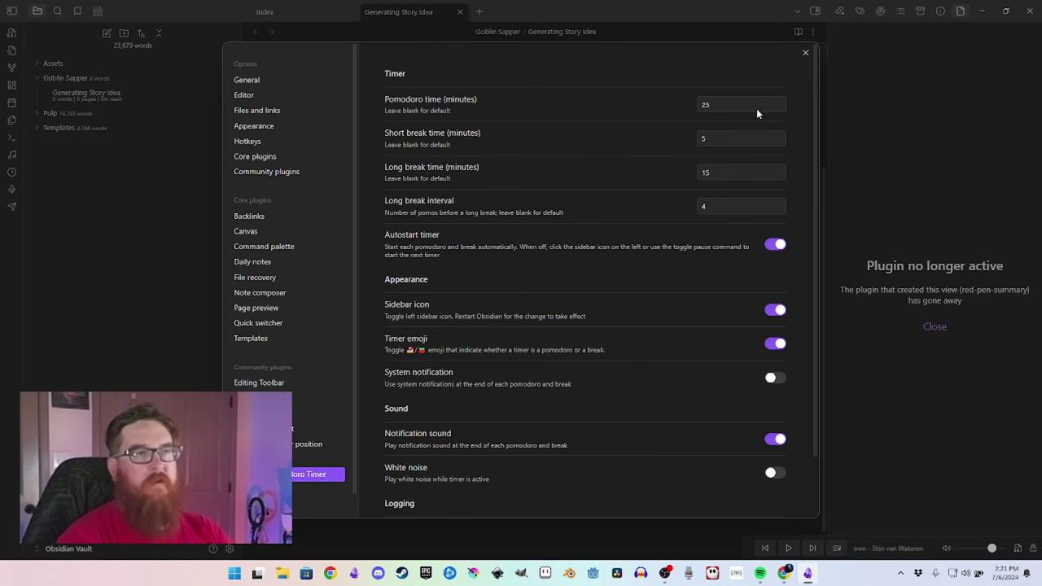
left_click(807, 52)
left_click(11, 172)
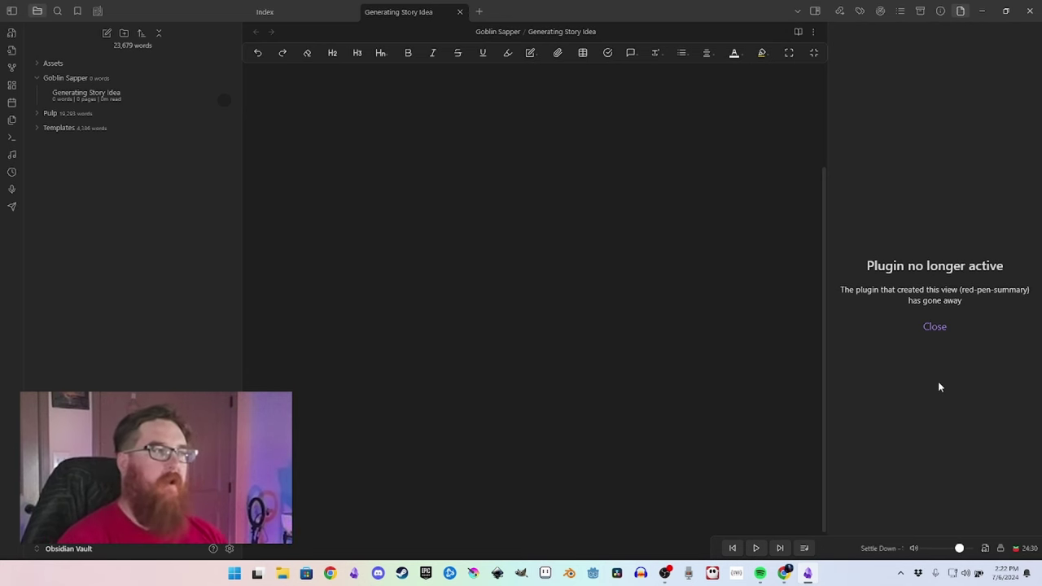
left_click(11, 172)
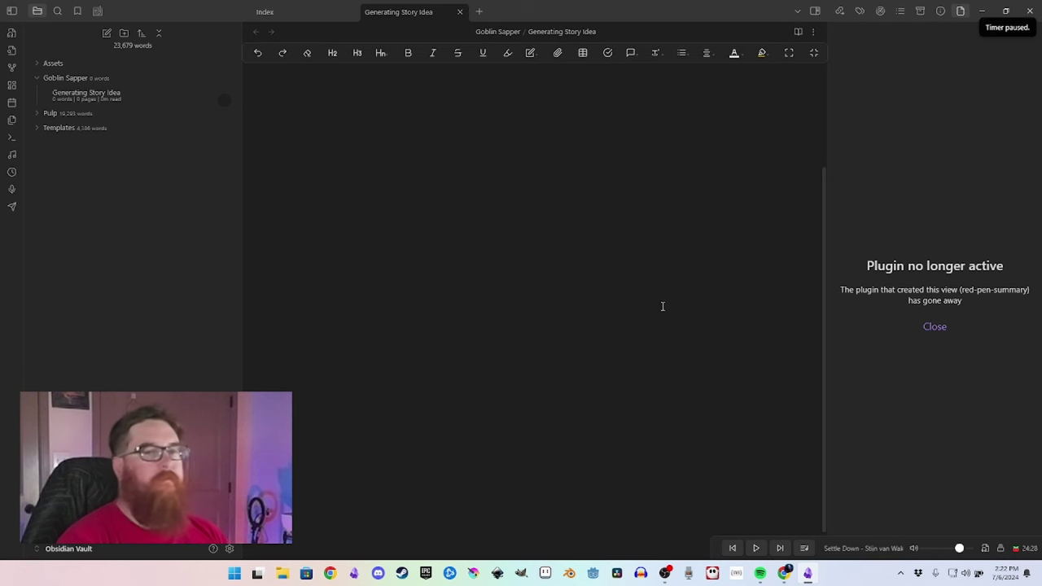
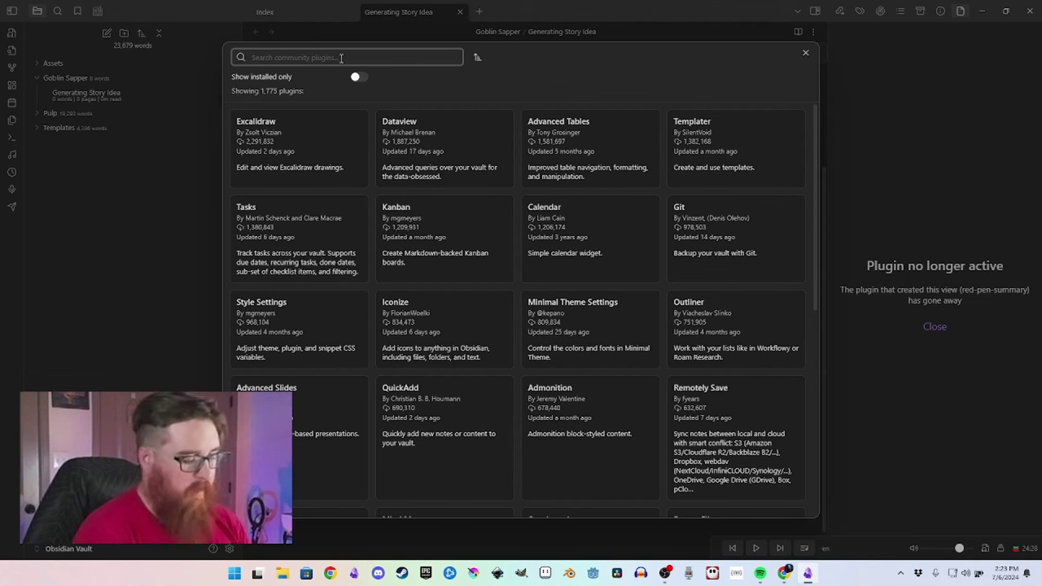
Search the community plugins for "enhanced" and open the options of the Enhancing Export plugin.
type("enhanced")
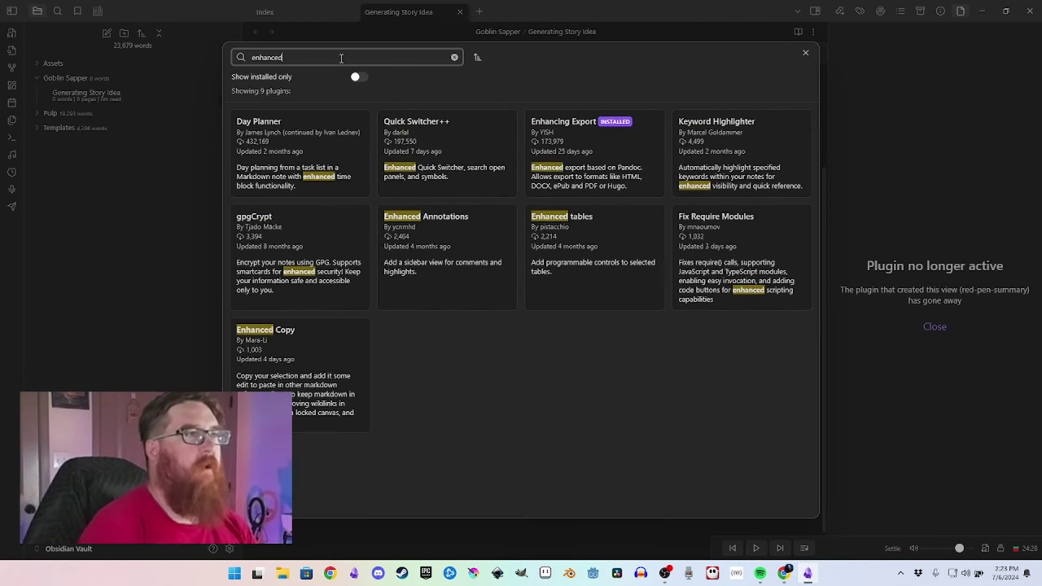
left_click(568, 124)
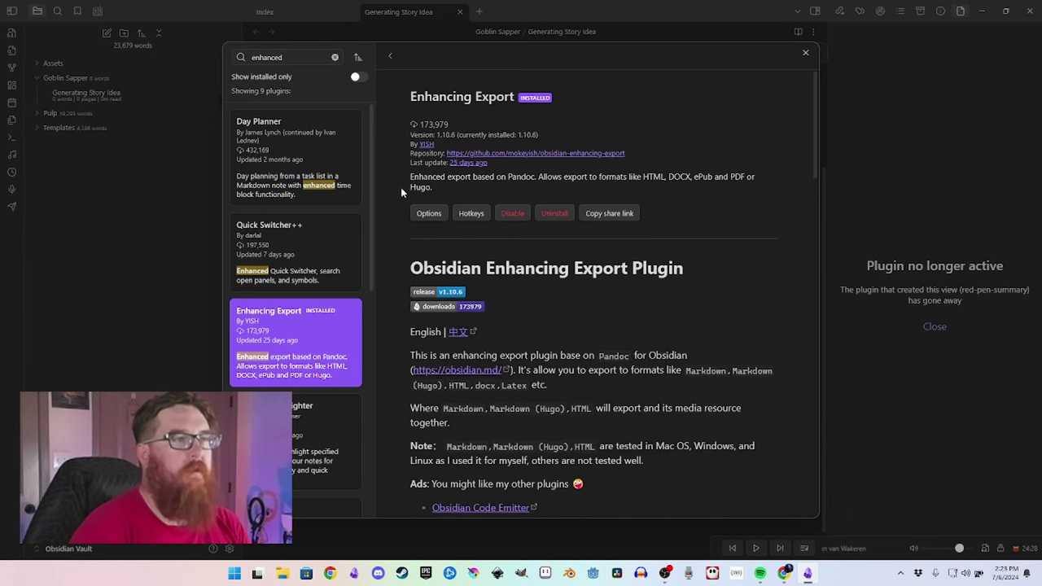
left_click(428, 213)
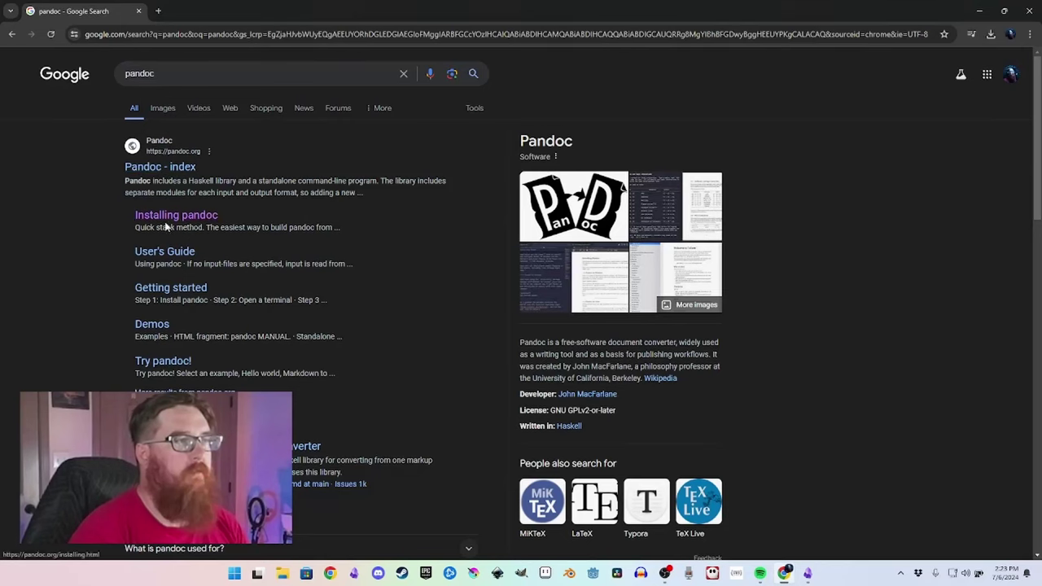
In the web browser, open the Installing pandoc page from the search results and look over the Windows instructions.
left_click(167, 215)
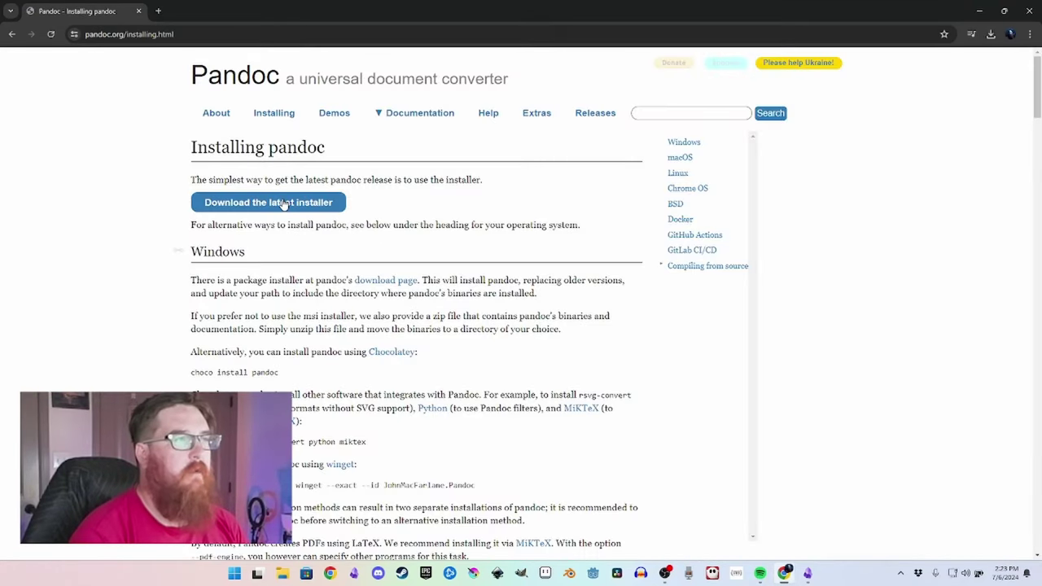
scroll(368, 222, "down", 2)
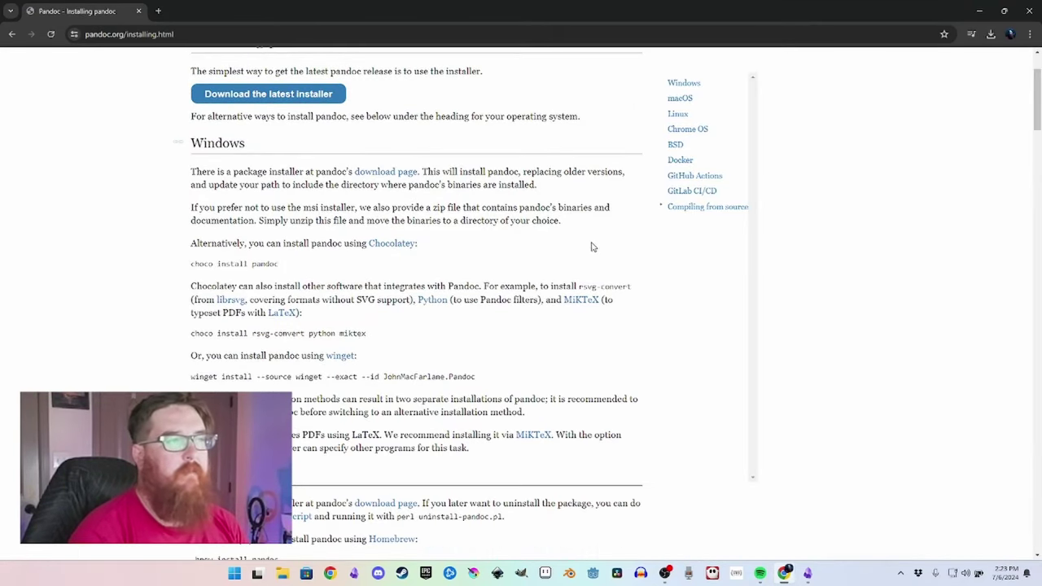
scroll(330, 158, "up", 2)
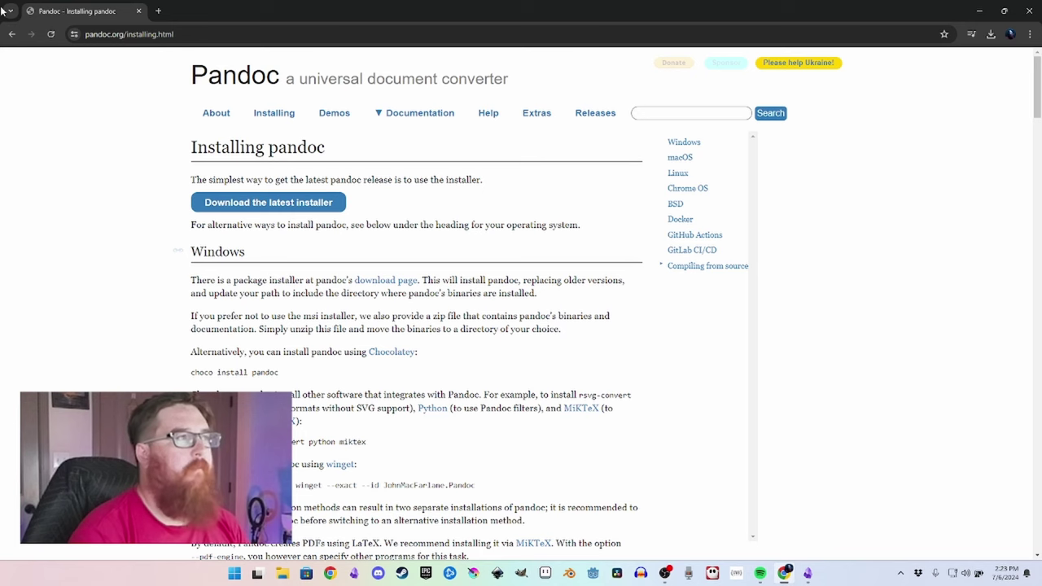
Go back to the search results, open the jgm/pandoc GitHub repository and view the download assets of release pandoc 3.2.1.
left_click(12, 34)
scroll(175, 338, "down", 3)
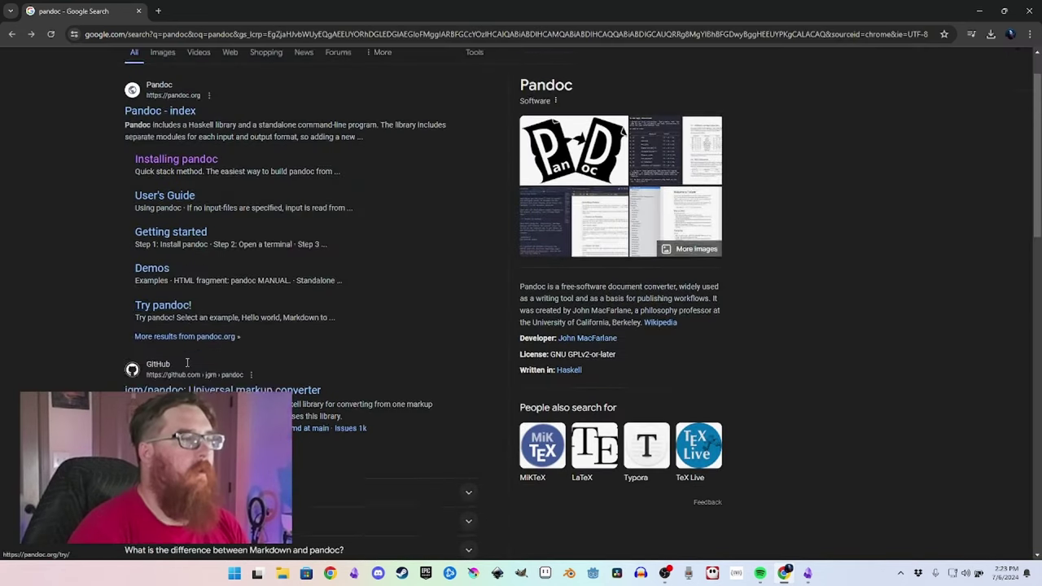
scroll(186, 364, "up", 3)
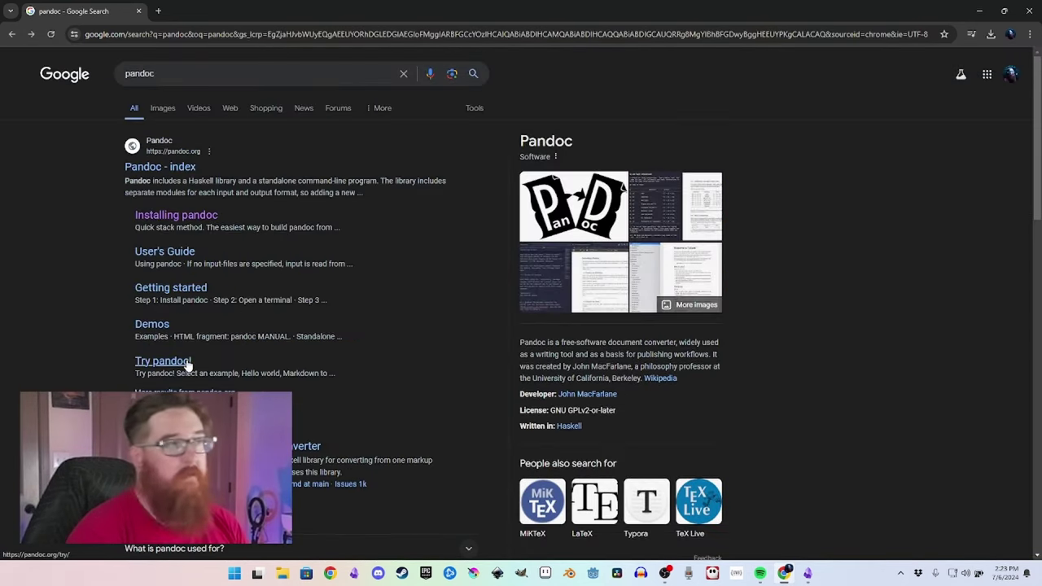
scroll(170, 348, "down", 2)
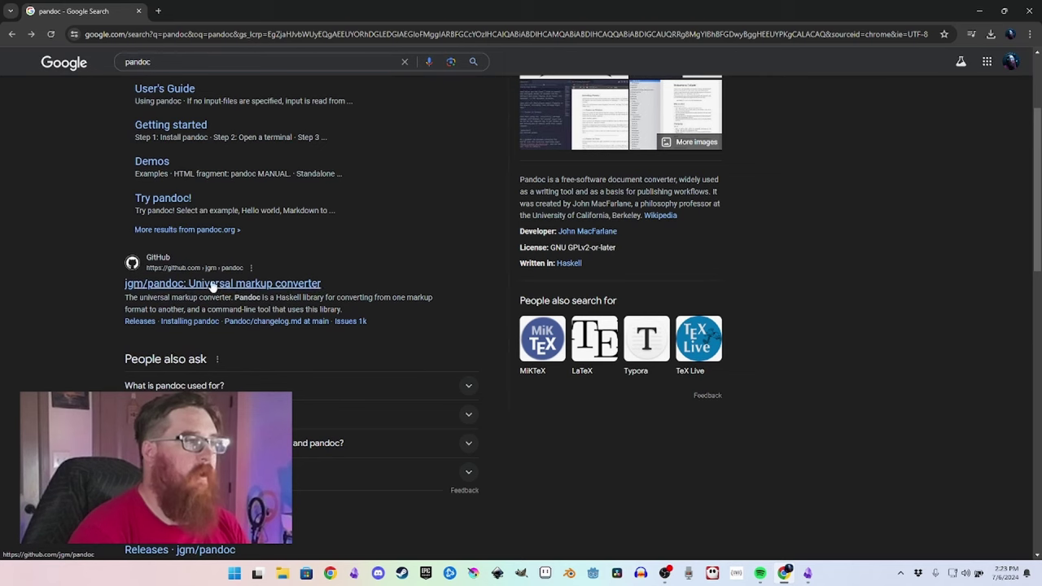
left_click(244, 284)
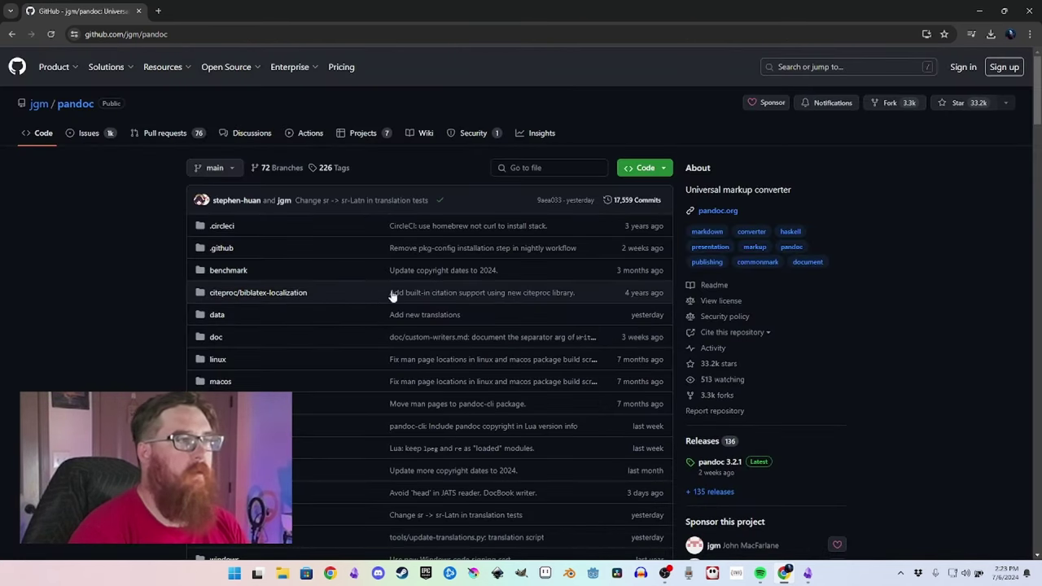
scroll(746, 405, "down", 1)
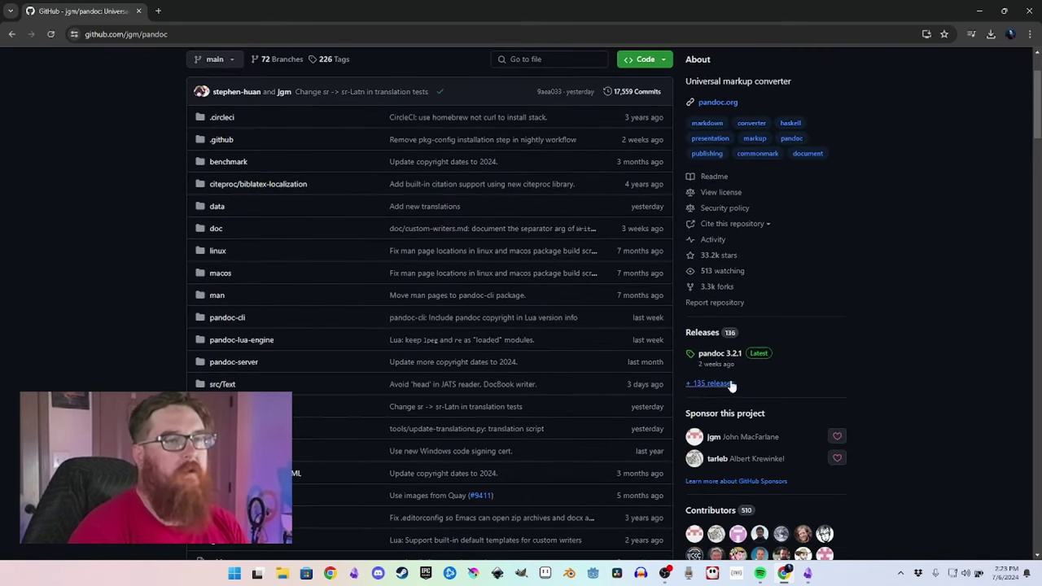
left_click(725, 356)
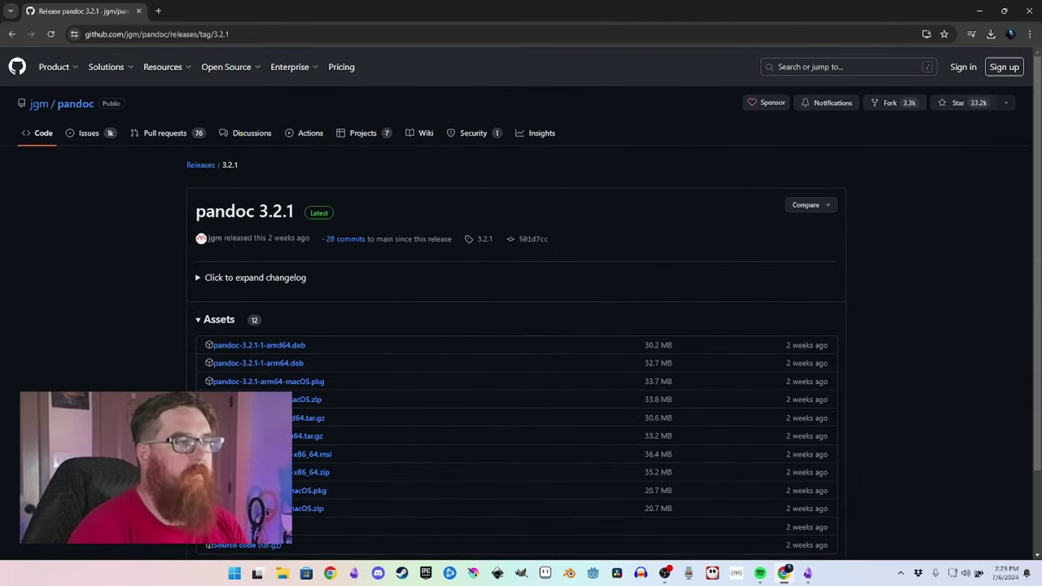
scroll(268, 366, "down", 1)
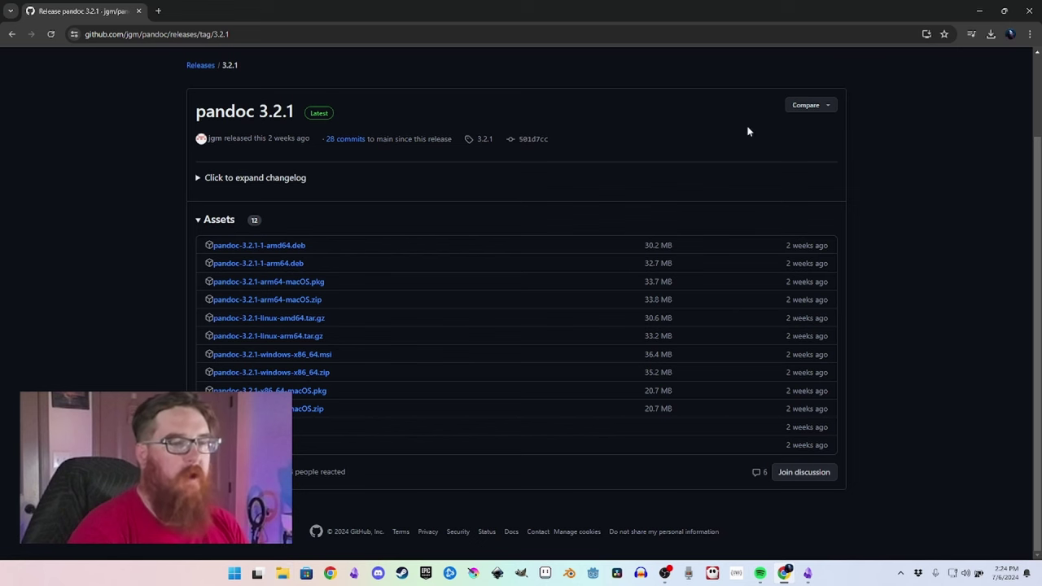
Switch back to Obsidian and examine Enhancing Export's Pandoc path setting, including its file picker and the path's end, and close the settings.
left_click(809, 575)
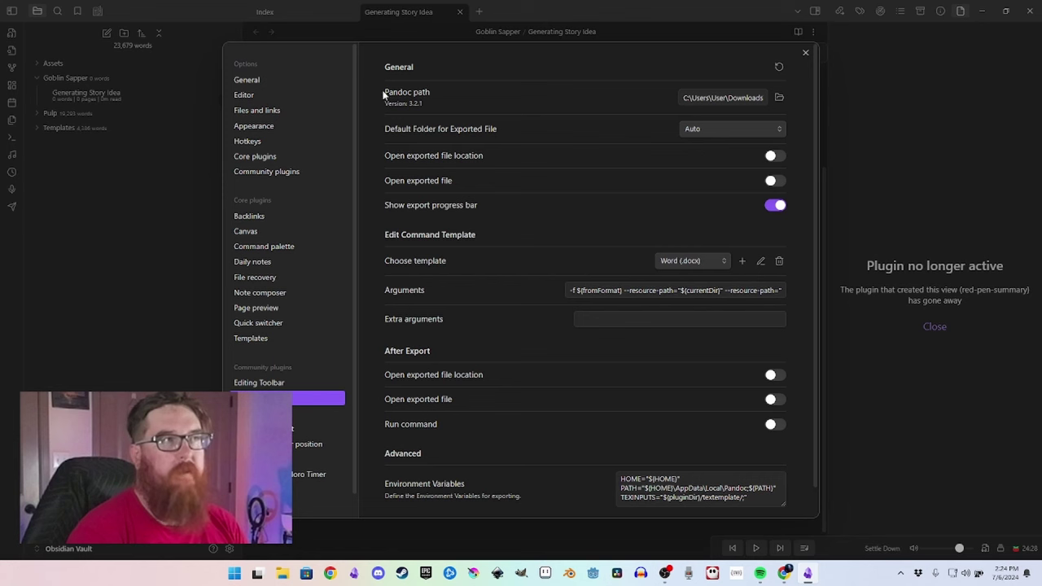
left_click(779, 98)
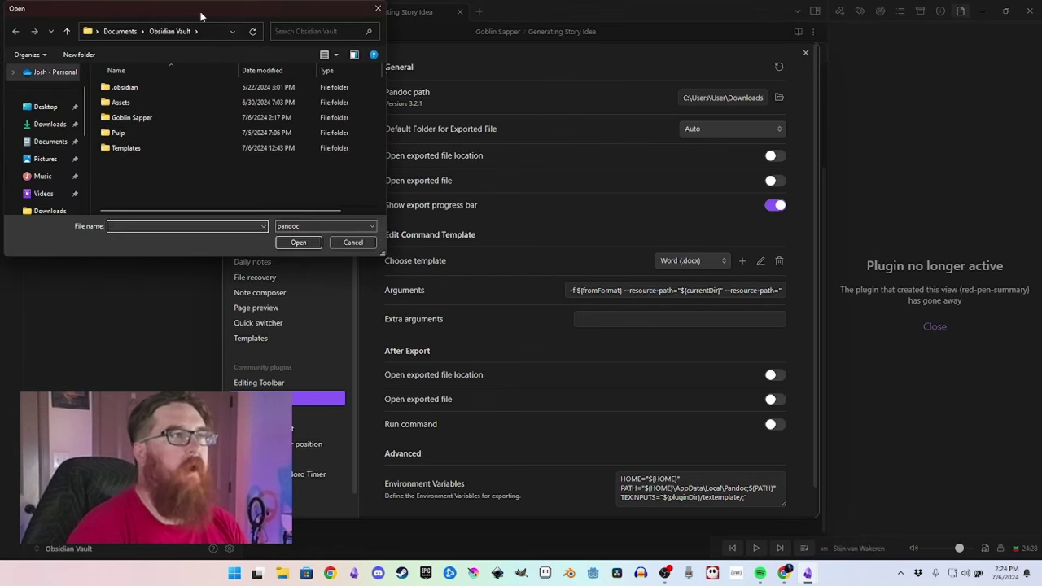
left_click(377, 11)
left_click(762, 98)
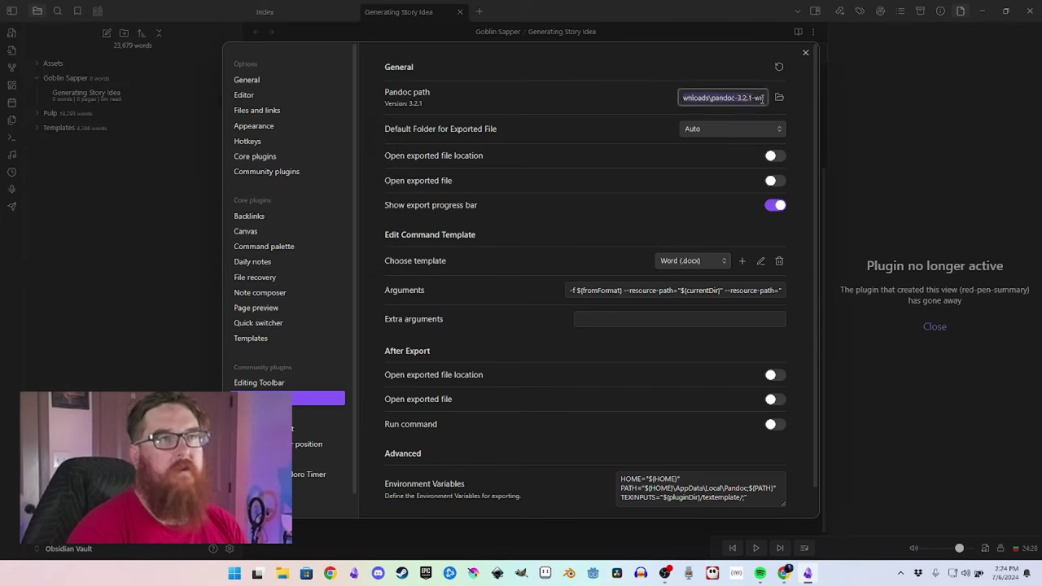
left_click_drag(763, 99, 802, 100)
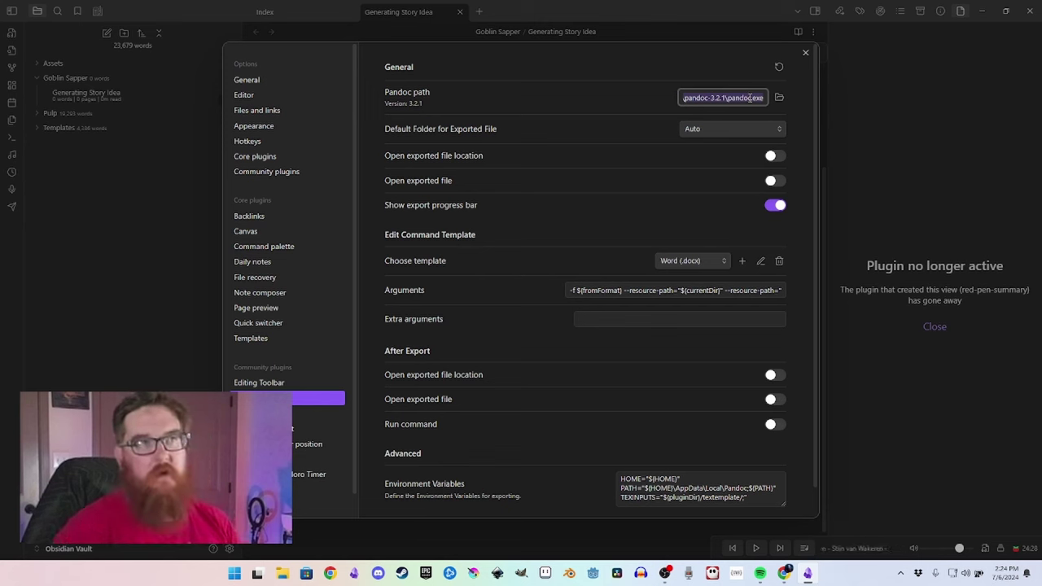
left_click(601, 114)
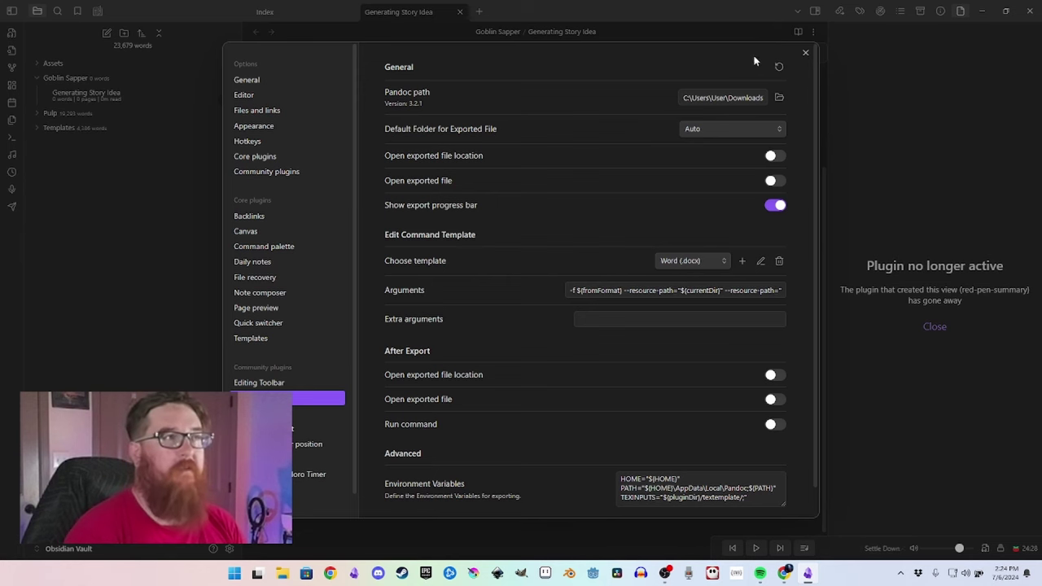
left_click(806, 54)
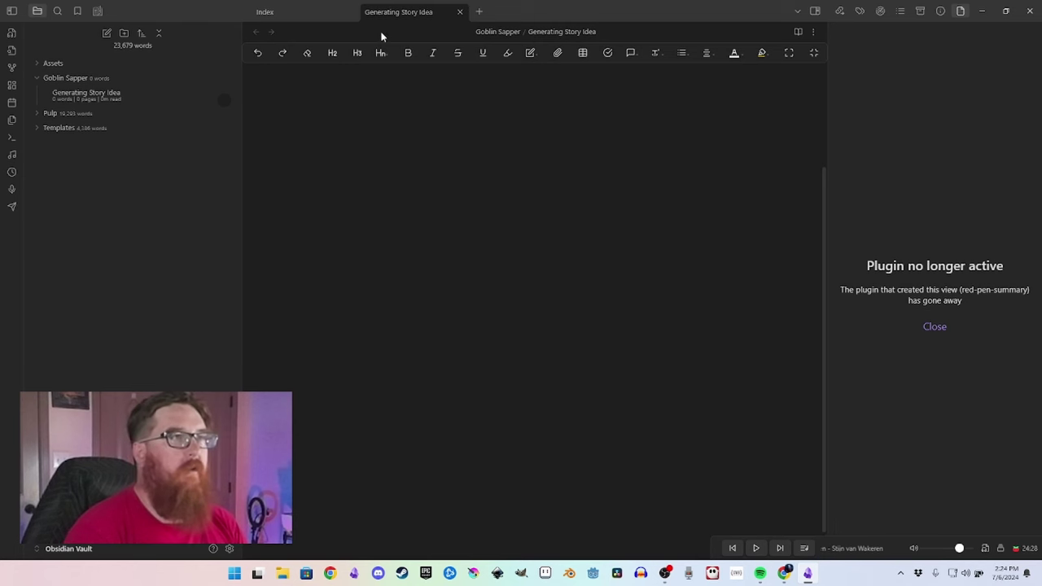
Check the installed community plugins in the settings, close them and view the editing toolbar's font color palette.
left_click(228, 549)
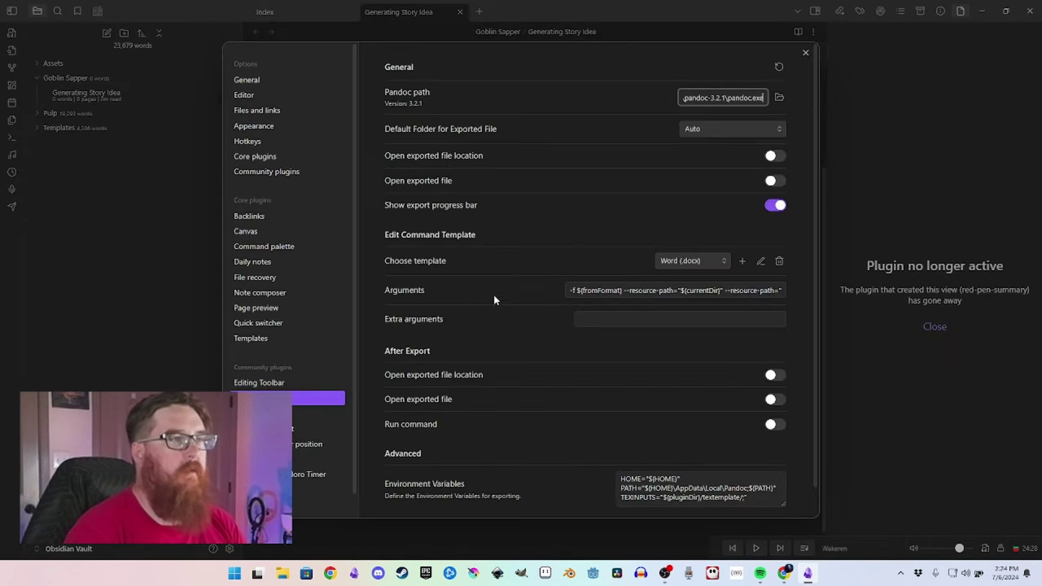
left_click(308, 171)
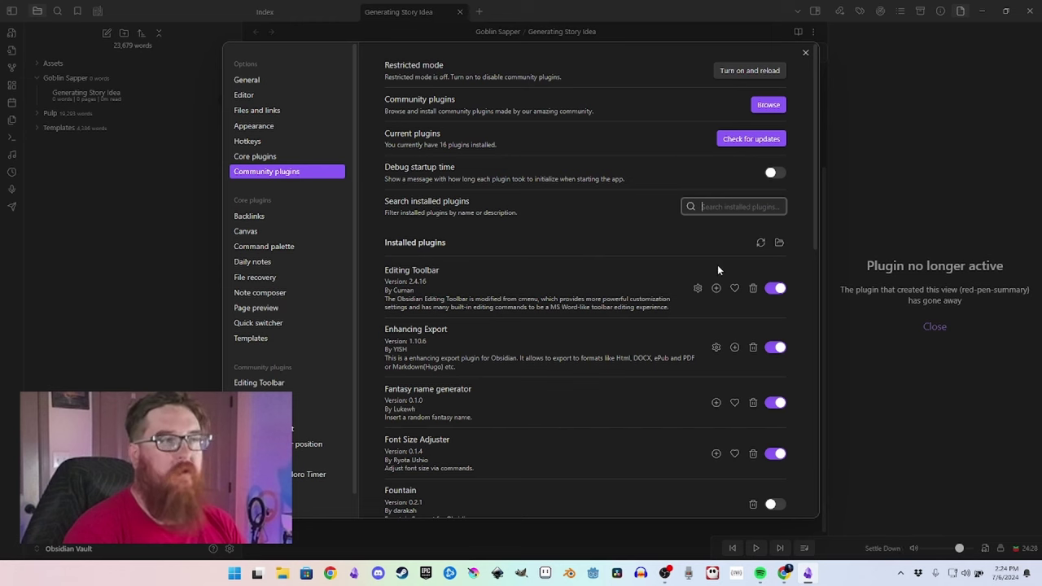
left_click(805, 52)
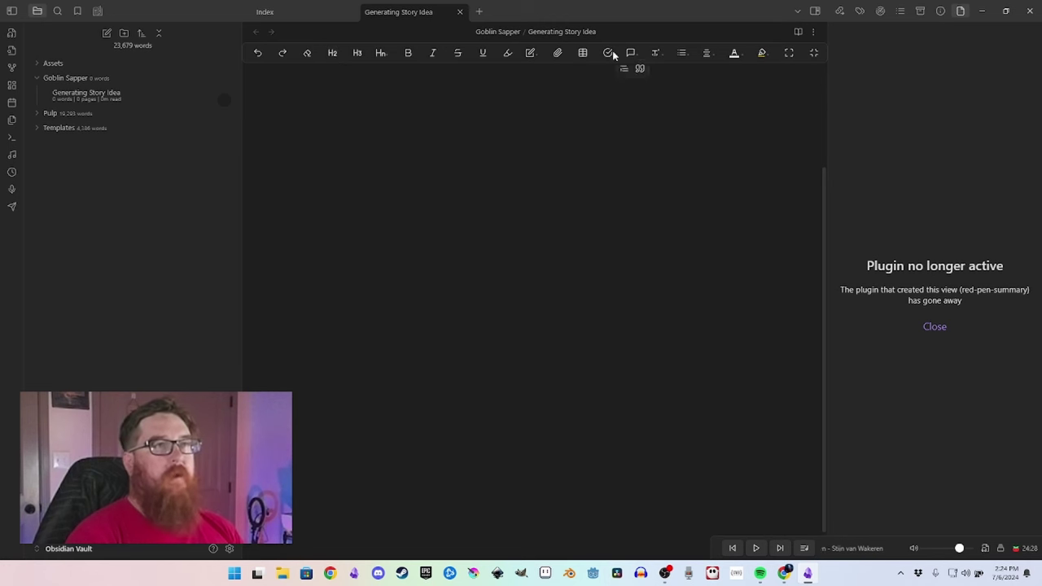
left_click(733, 53)
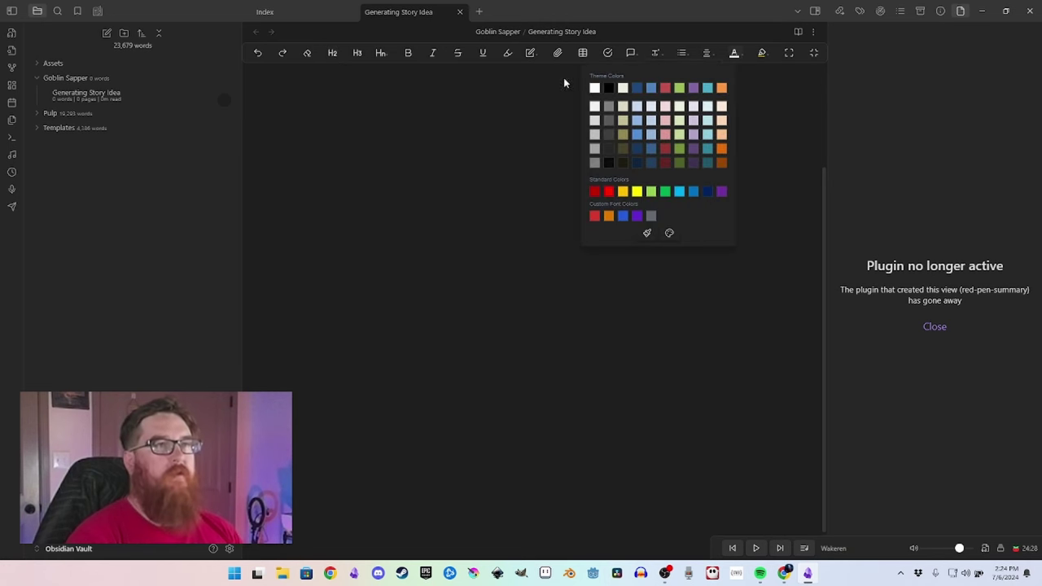
left_click(477, 94)
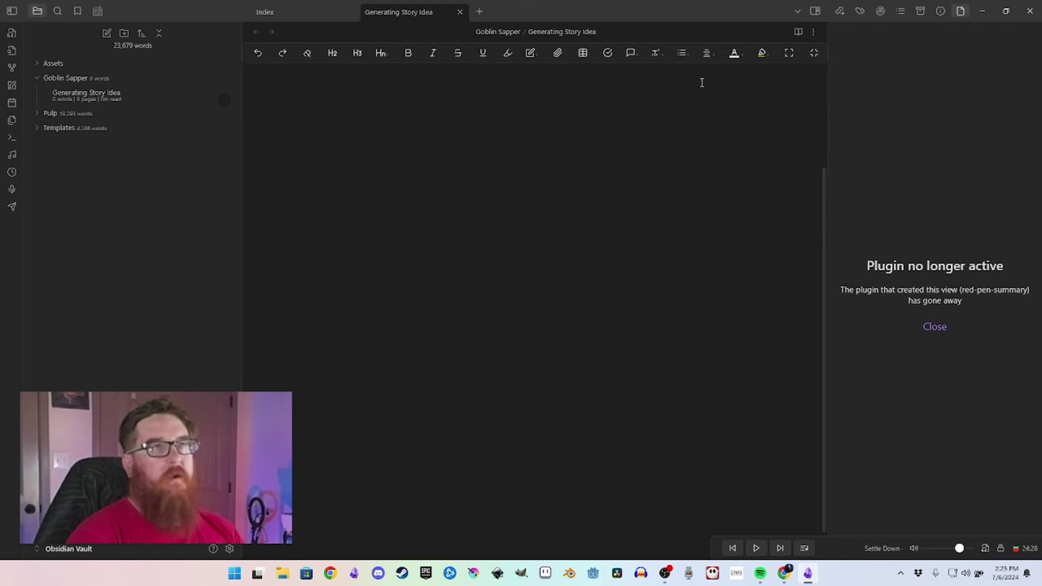
Try the editing toolbar's two fullscreen modes on the Generating Story Idea note and restore the normal layout with both sidebars.
left_click(789, 54)
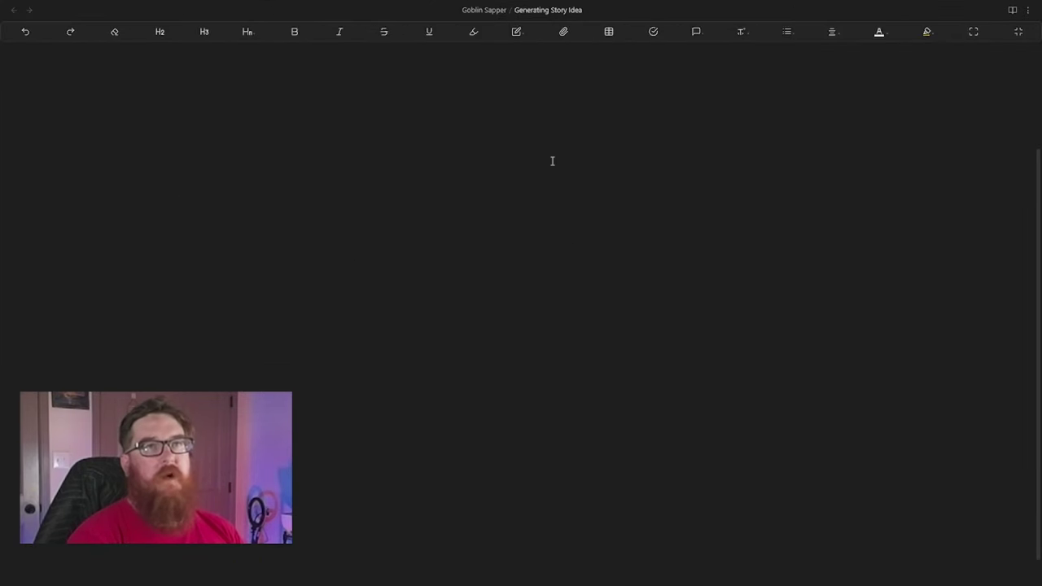
left_click(974, 33)
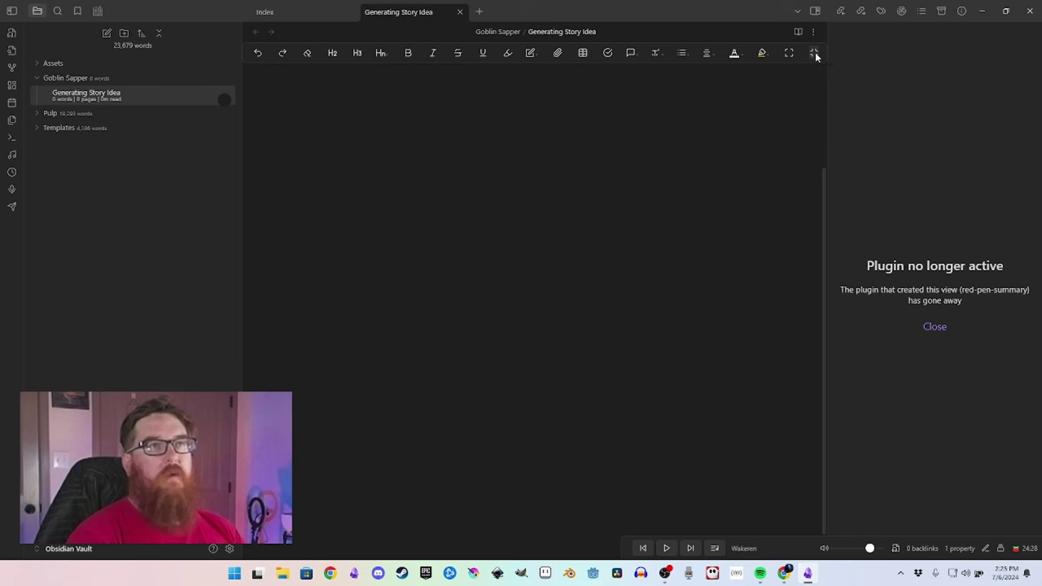
left_click(815, 52)
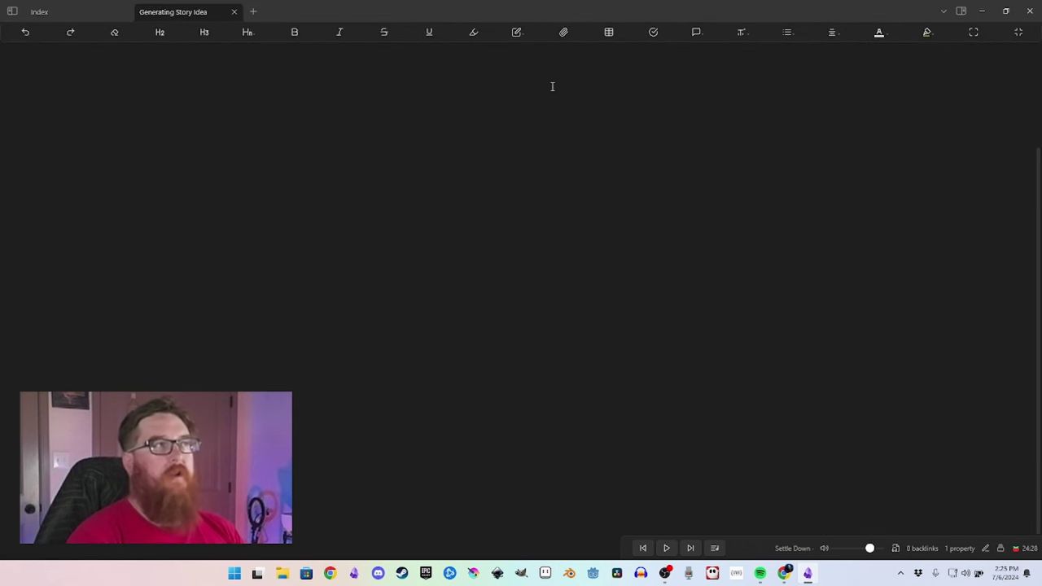
left_click(973, 32)
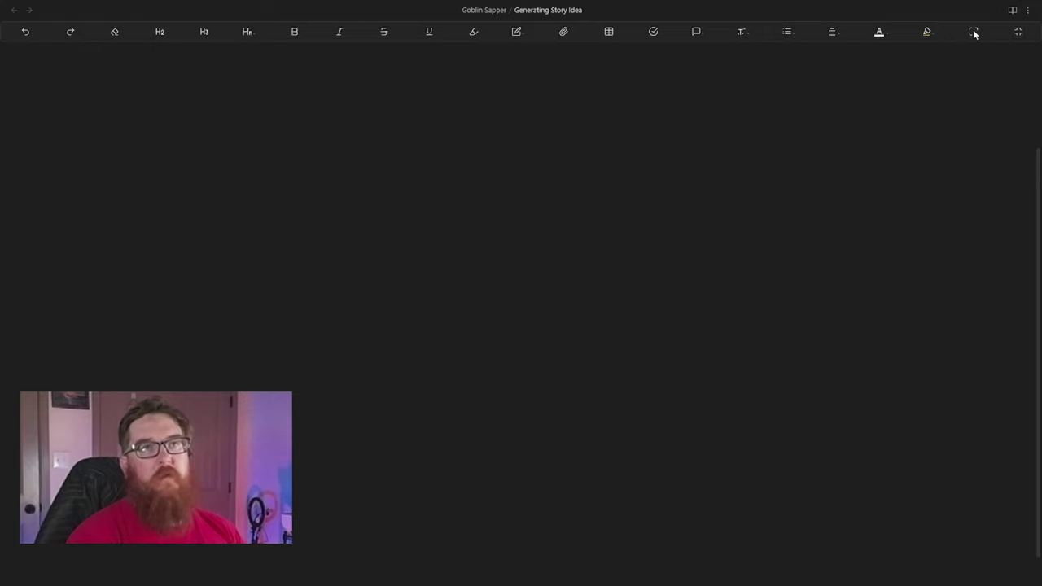
left_click(973, 31)
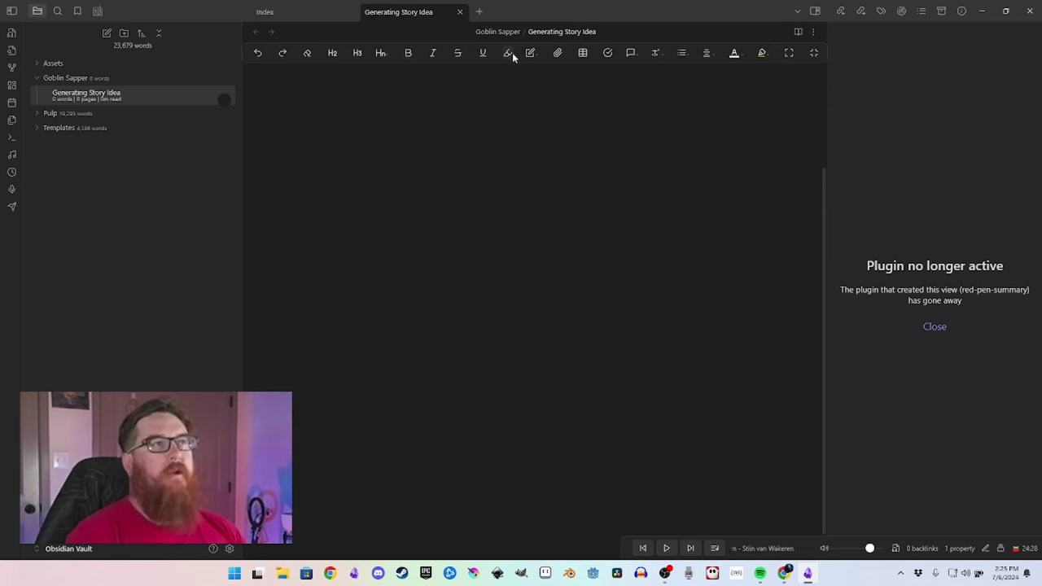
left_click(734, 54)
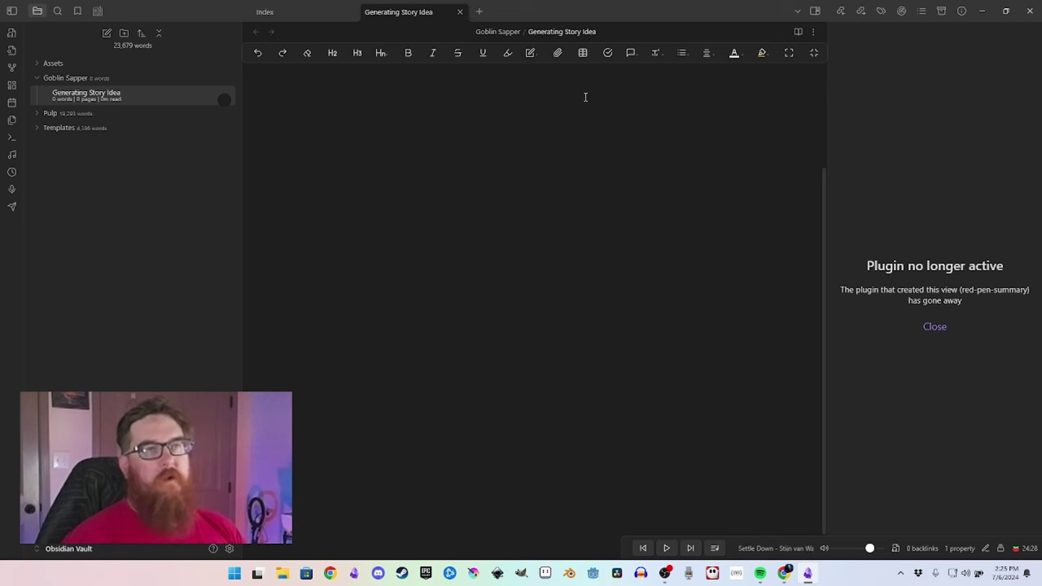
Look up the Fantasy name generator among the installed community plugins in the settings and return to the note.
left_click(230, 548)
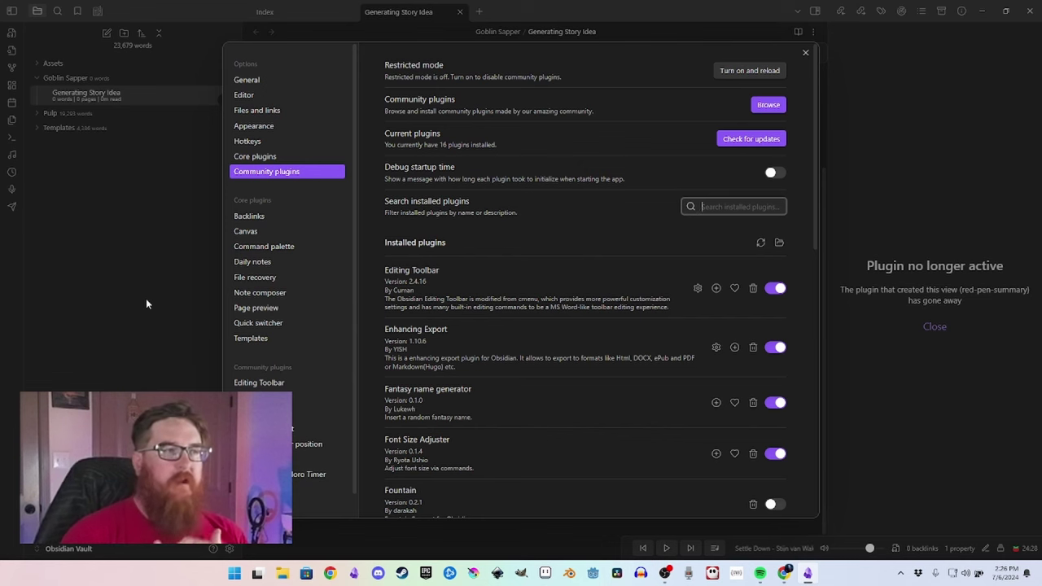
scroll(436, 304, "down", 5)
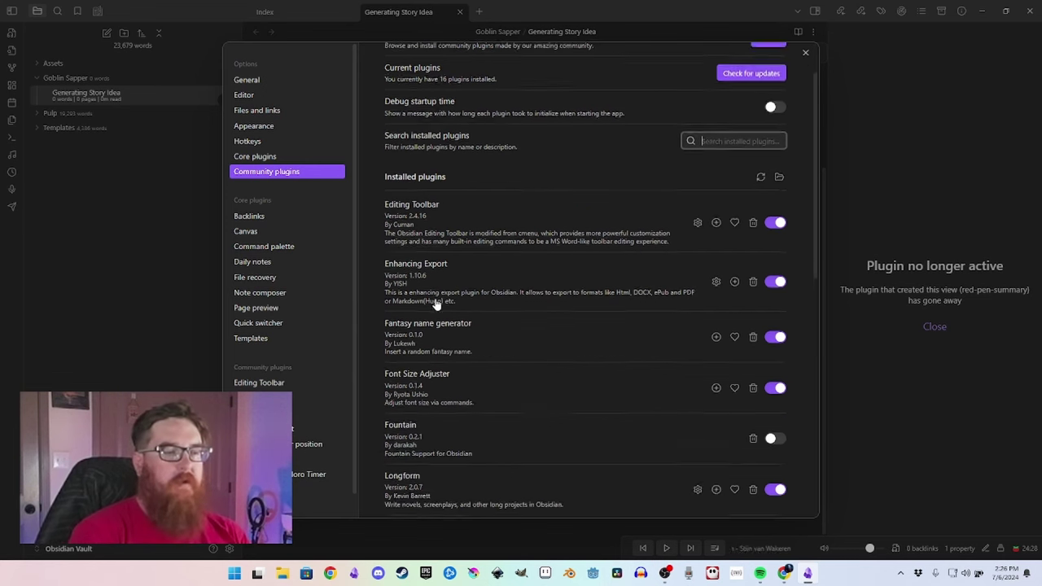
scroll(435, 304, "down", 1)
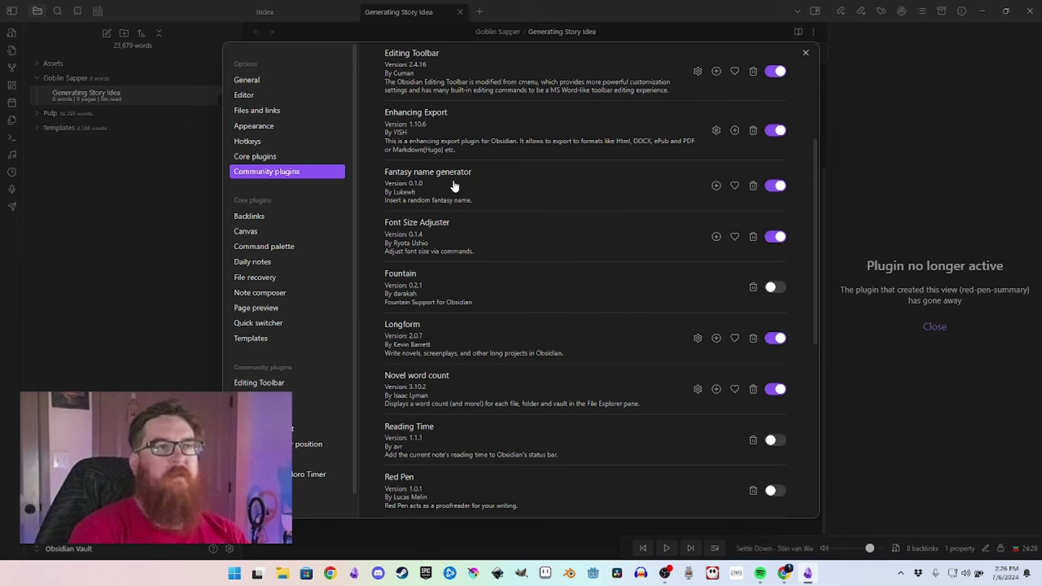
left_click(806, 54)
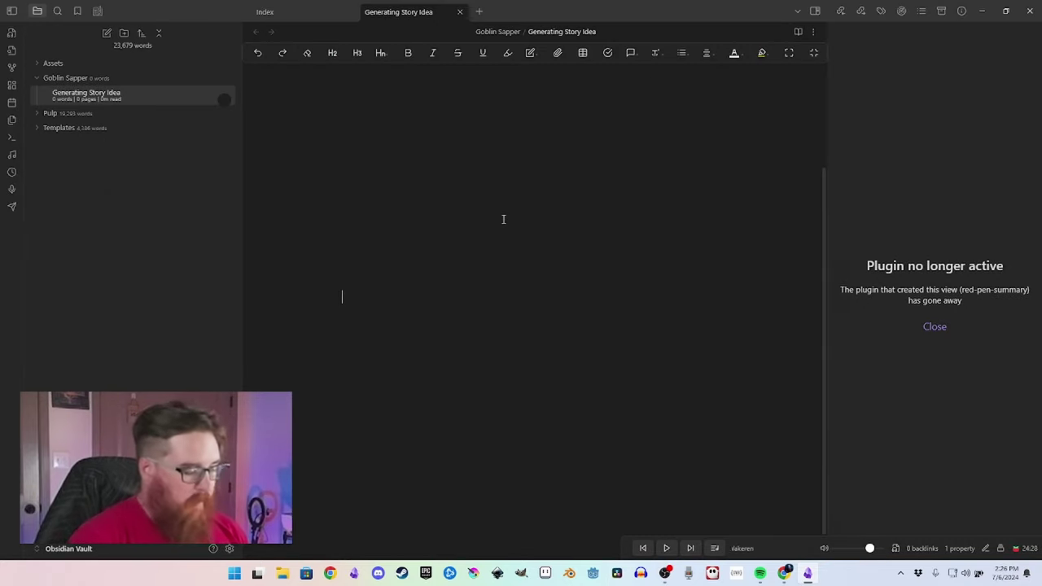
Insert a random Orc name into the note with the Fantasy name generator command and delete the inserted name.
key("ctrl+p")
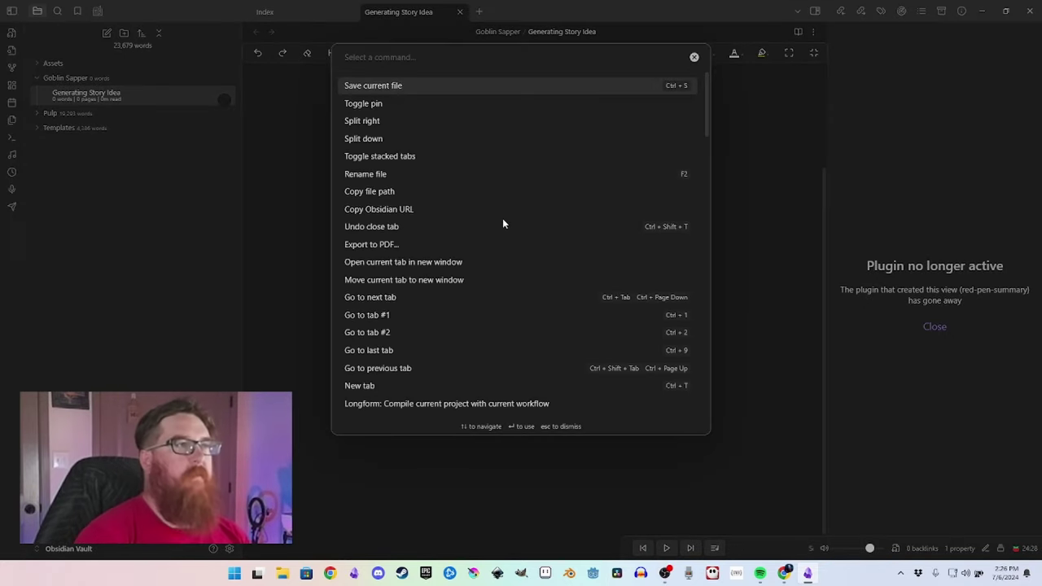
type("name")
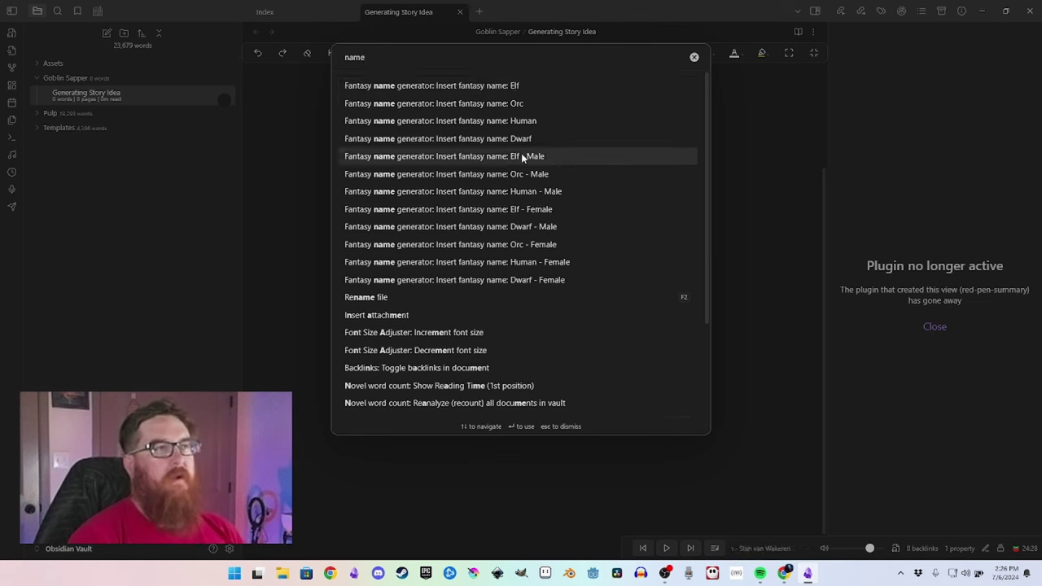
left_click(499, 104)
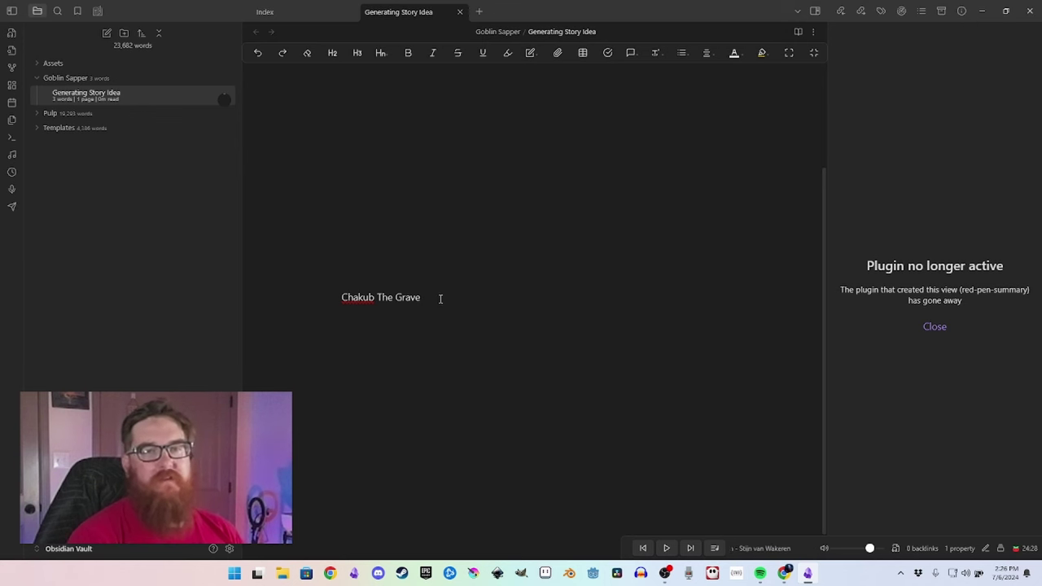
left_click_drag(440, 299, 338, 299)
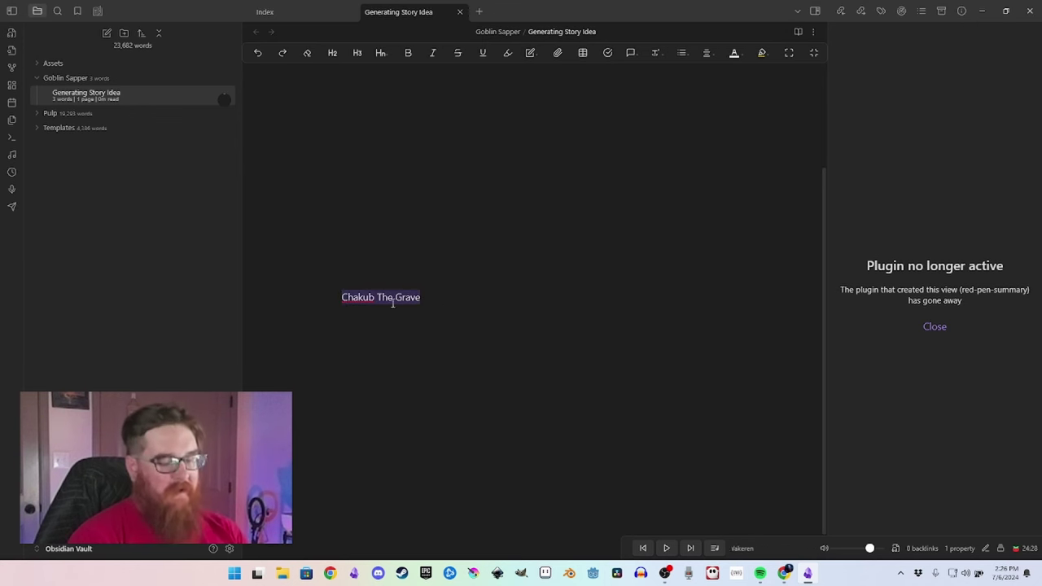
key("BackSpace")
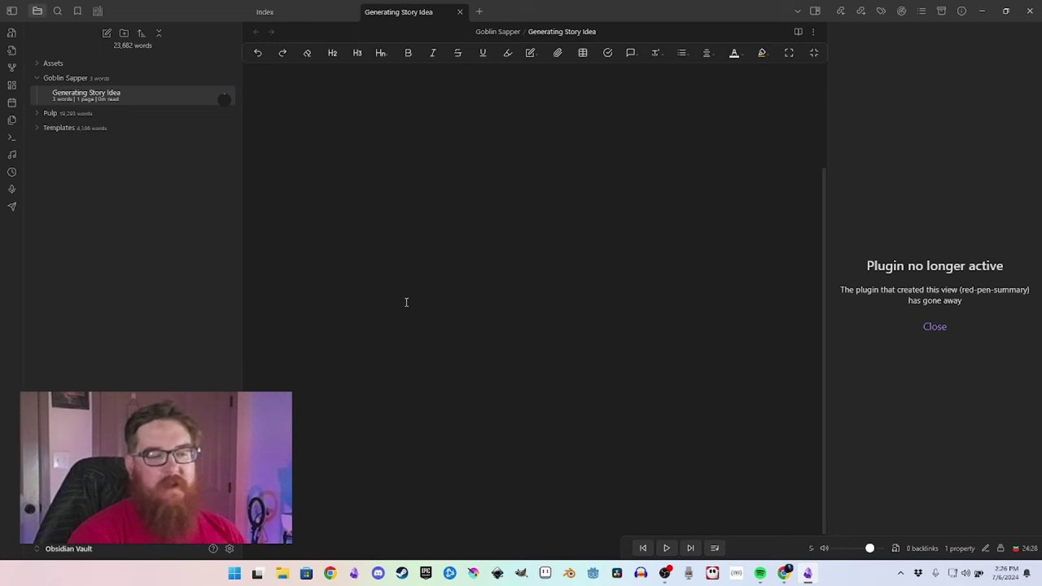
Look through the whole list of installed community plugins down to Writing Goals and close the settings.
scroll(434, 425, "down", 2)
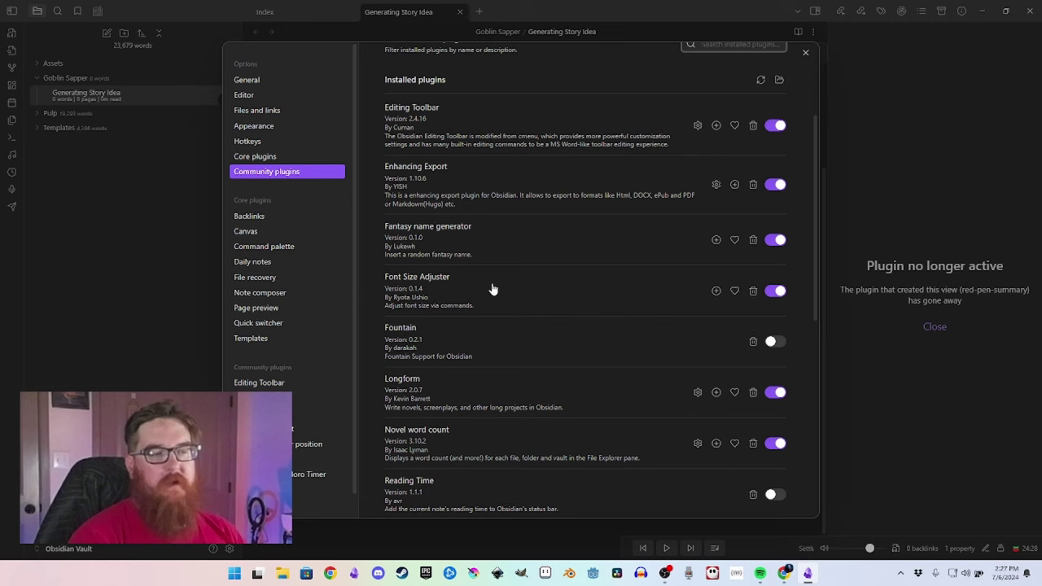
scroll(484, 326, "down", 4)
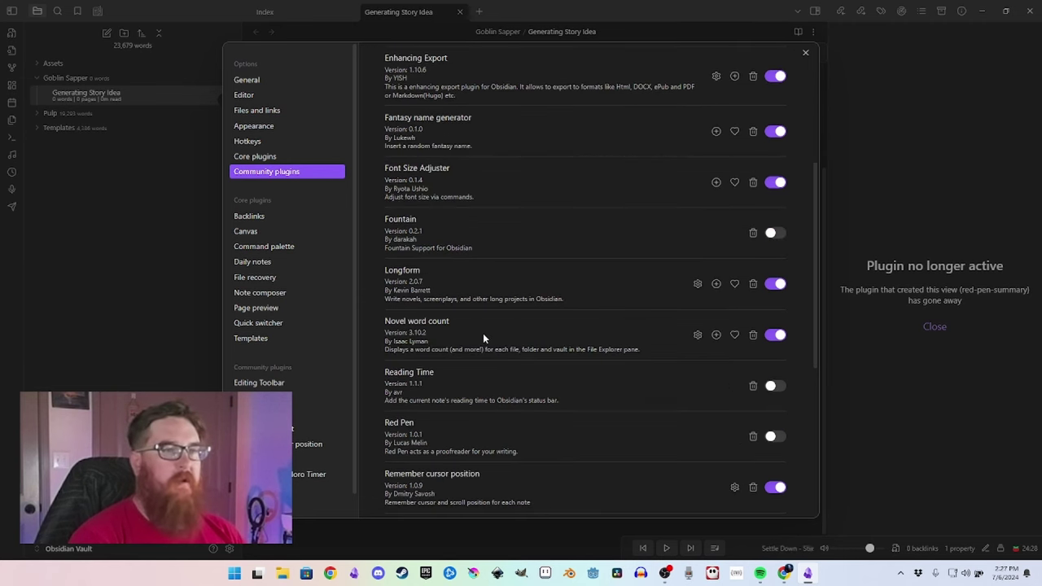
scroll(558, 321, "down", 3)
scroll(556, 326, "down", 3)
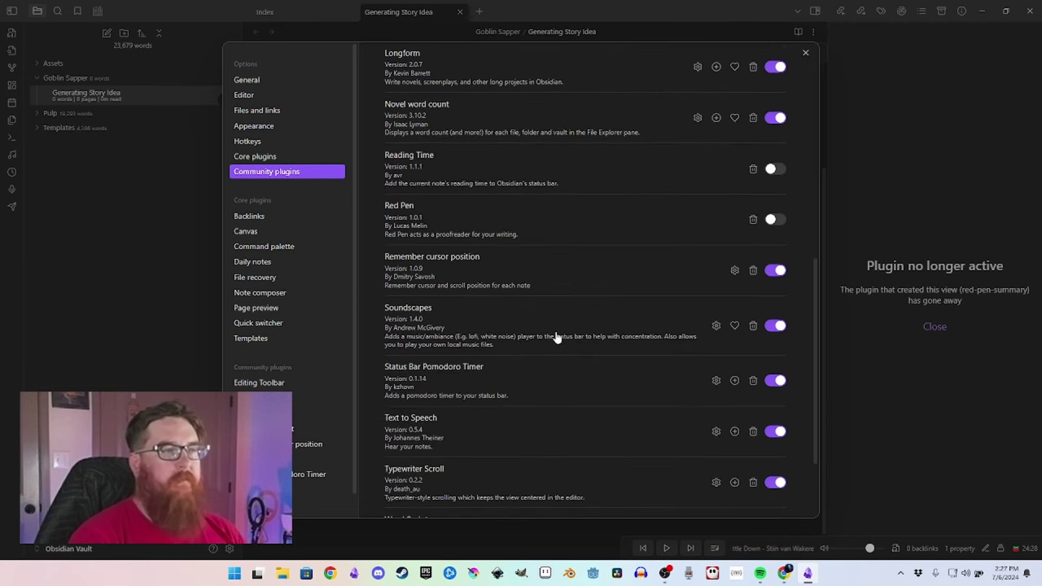
scroll(558, 342, "down", 3)
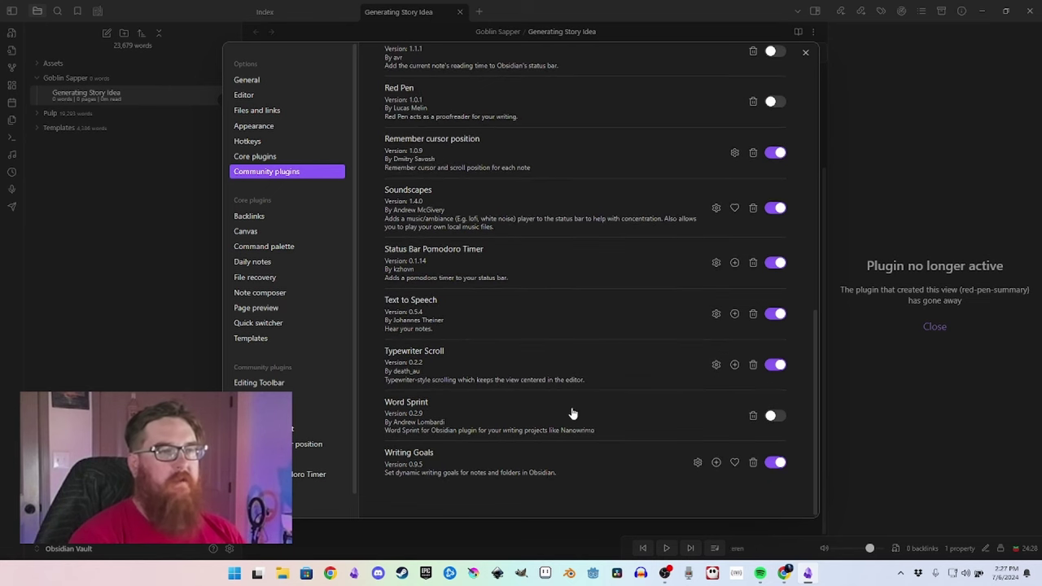
scroll(570, 416, "up", 12)
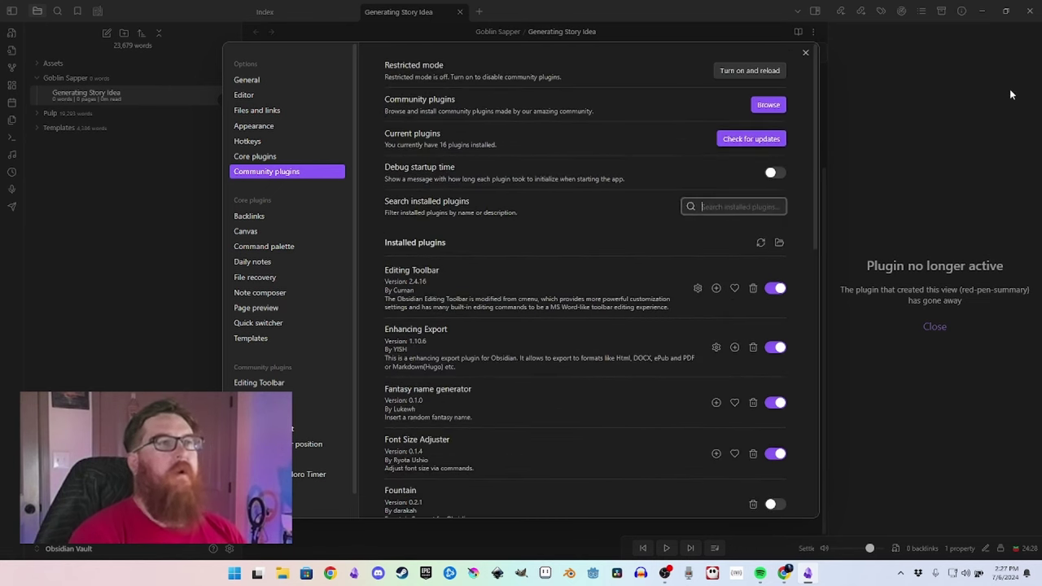
left_click(805, 52)
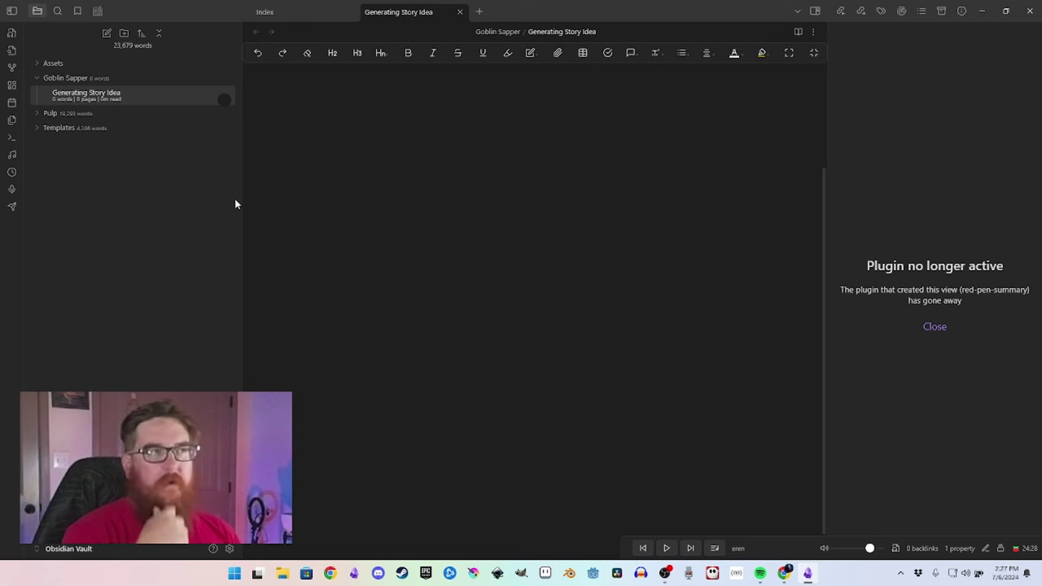
Expand the Templates folder and open the Index Card Method, Into the Woods - 5 ACT structure and Michael Hauge's Six Stage Plot Structure notes.
left_click(51, 127)
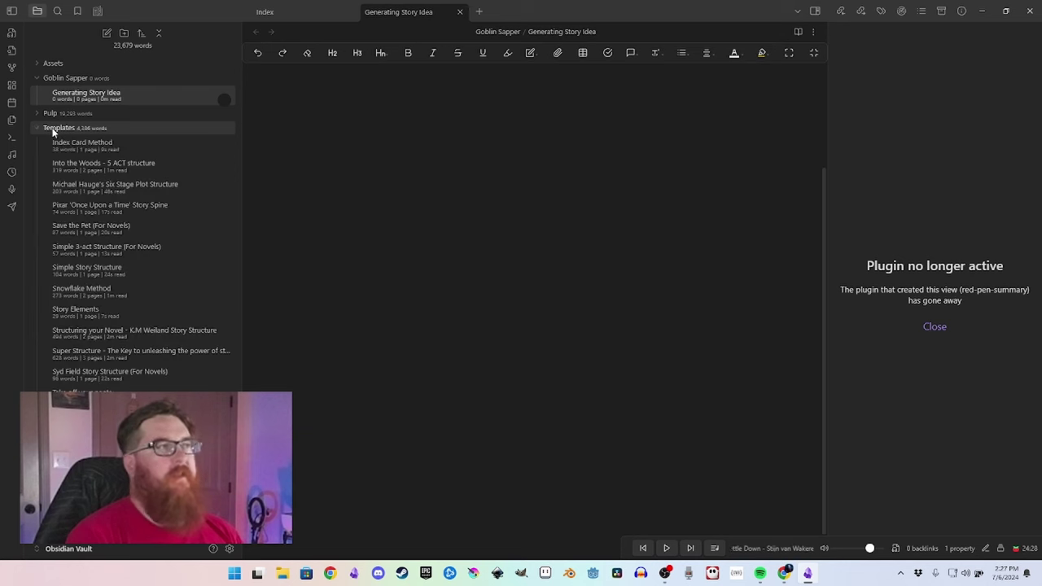
mouse_move(99, 128)
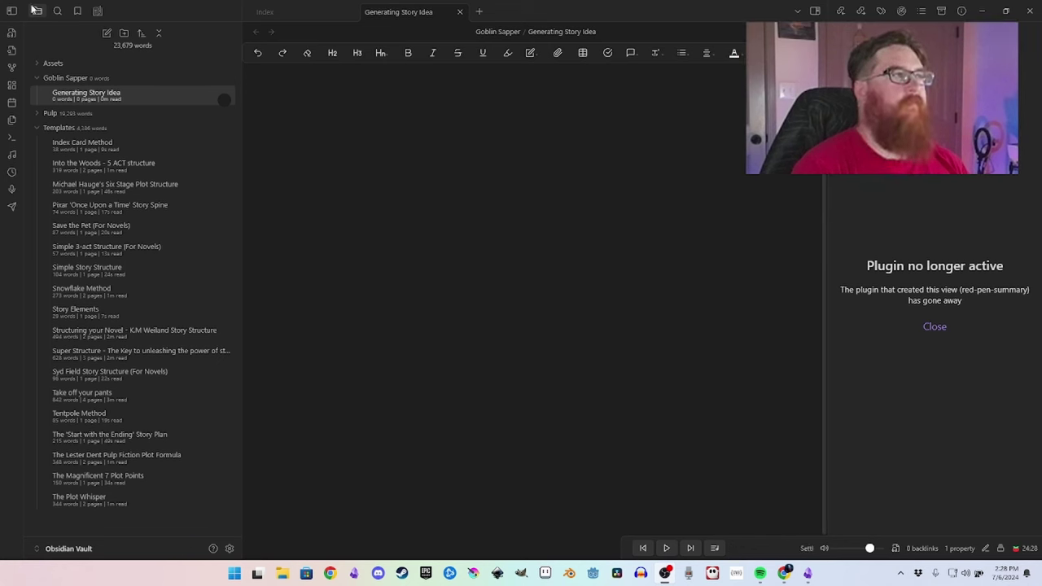
left_click(81, 144)
left_click(82, 165)
left_click(84, 186)
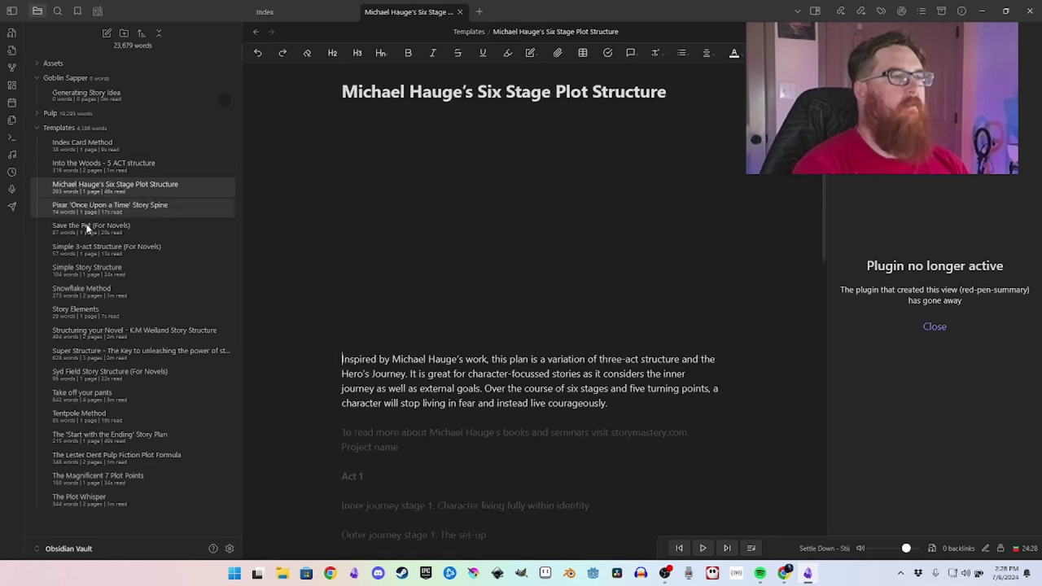
Read through the Michael Hauge's Six Stage Plot Structure template and collapse the Templates folder.
scroll(379, 290, "down", 10)
scroll(379, 290, "up", 10)
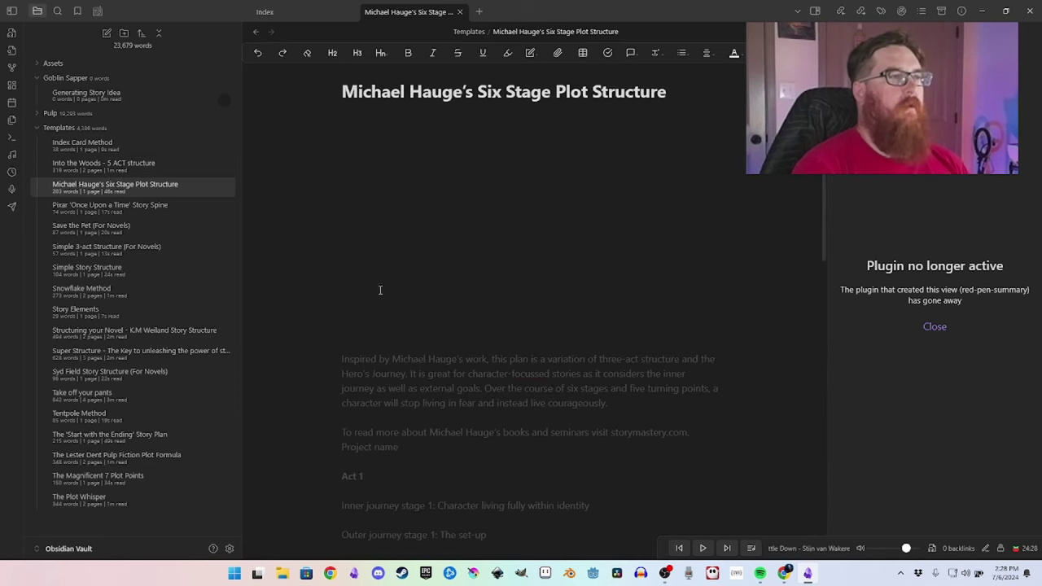
scroll(431, 333, "down", 3)
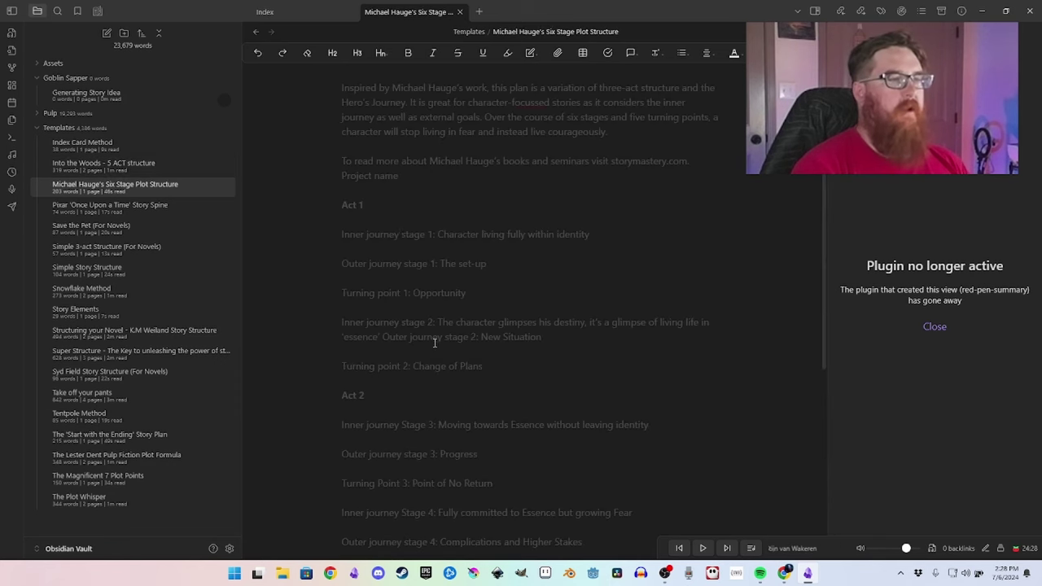
scroll(350, 366, "down", 5)
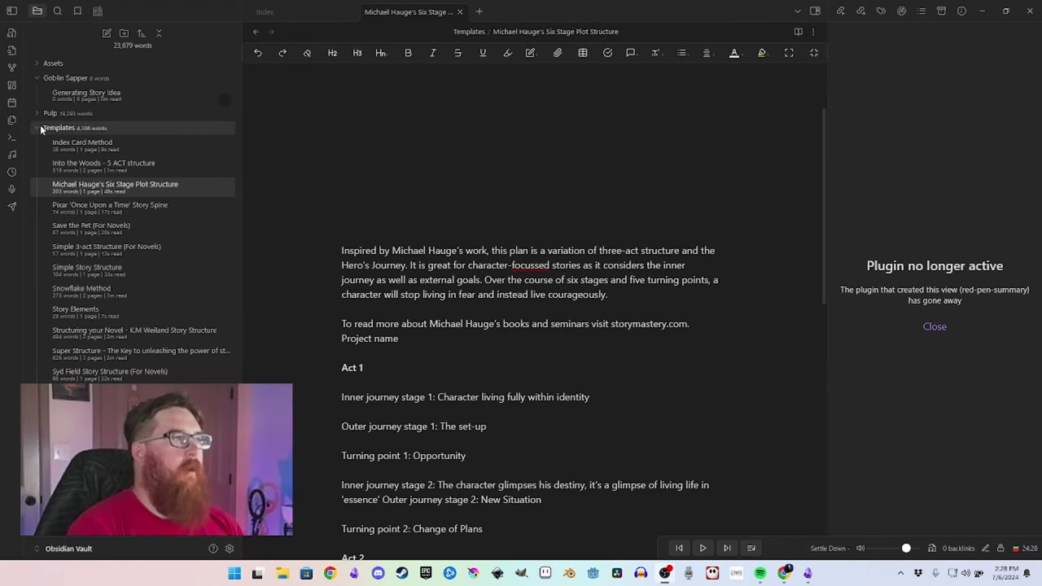
left_click(39, 126)
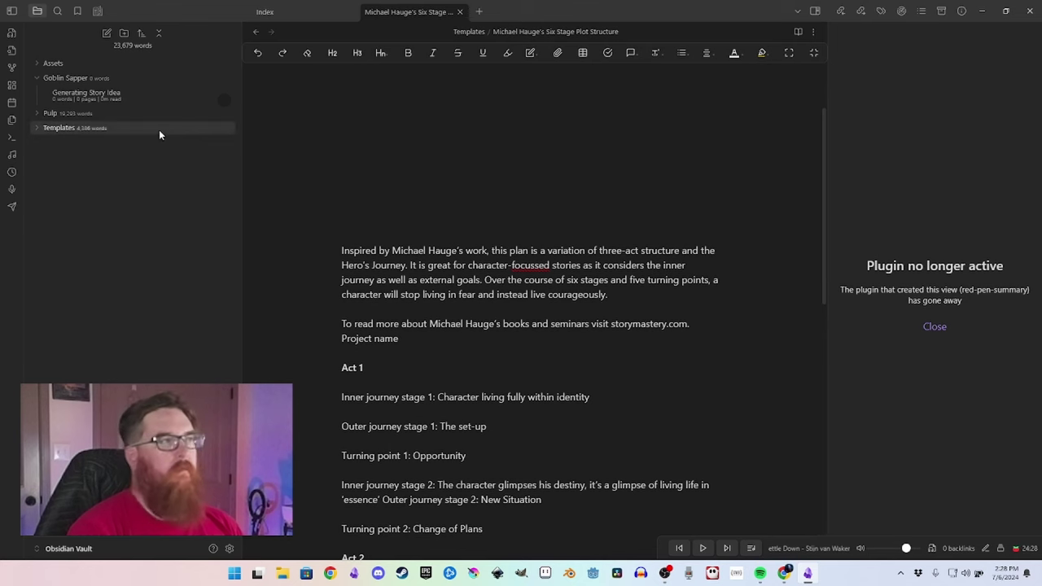
Look up the Templates core plugin's options, including its template folder location, and close the settings.
left_click(229, 548)
left_click(263, 157)
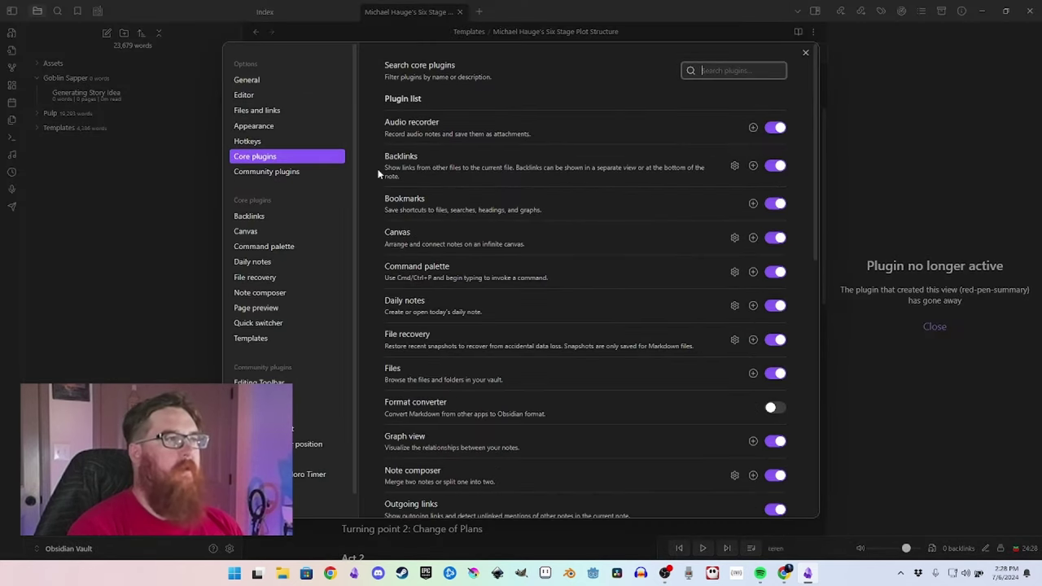
scroll(559, 347, "down", 10)
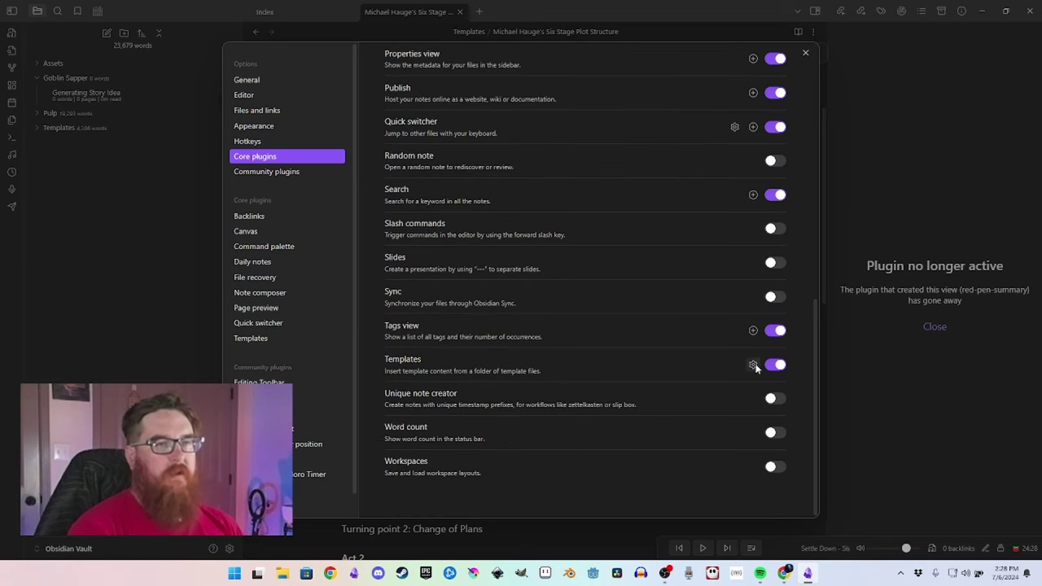
left_click(753, 365)
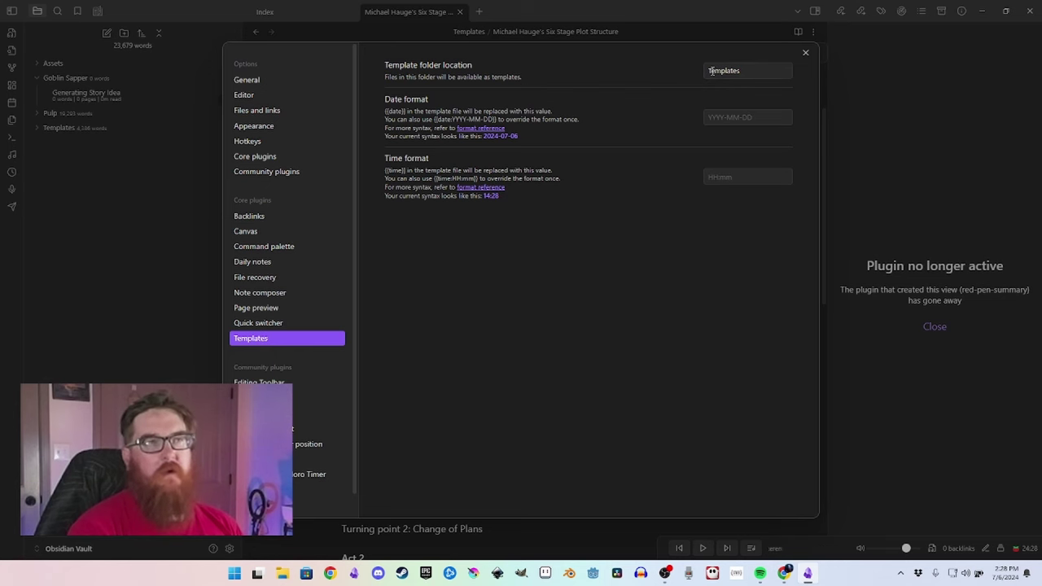
left_click(805, 54)
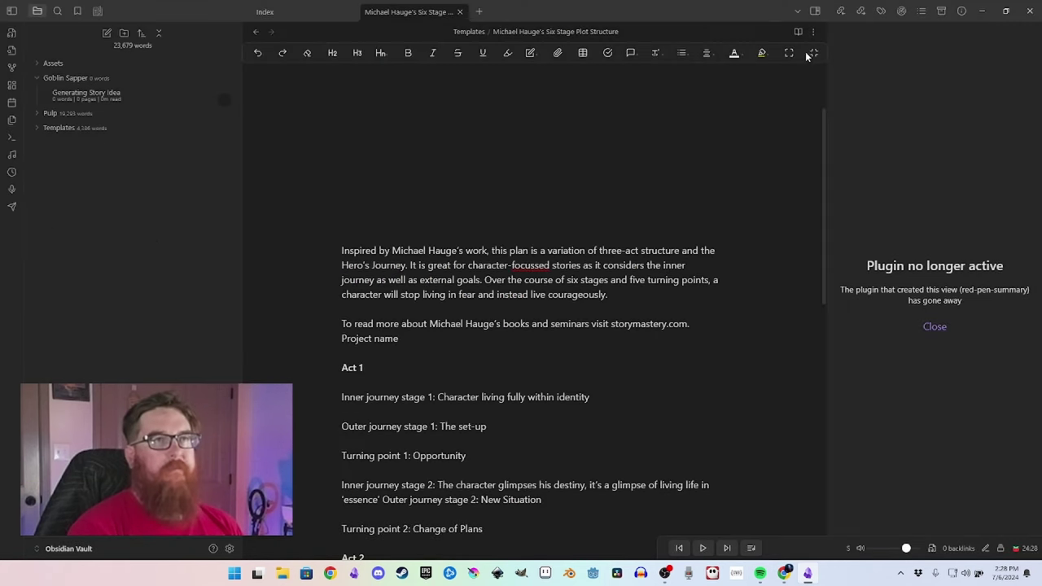
Open the Generating Story Idea note in the Goblin Sapper folder and insert the Snowflake Method template.
left_click(73, 78)
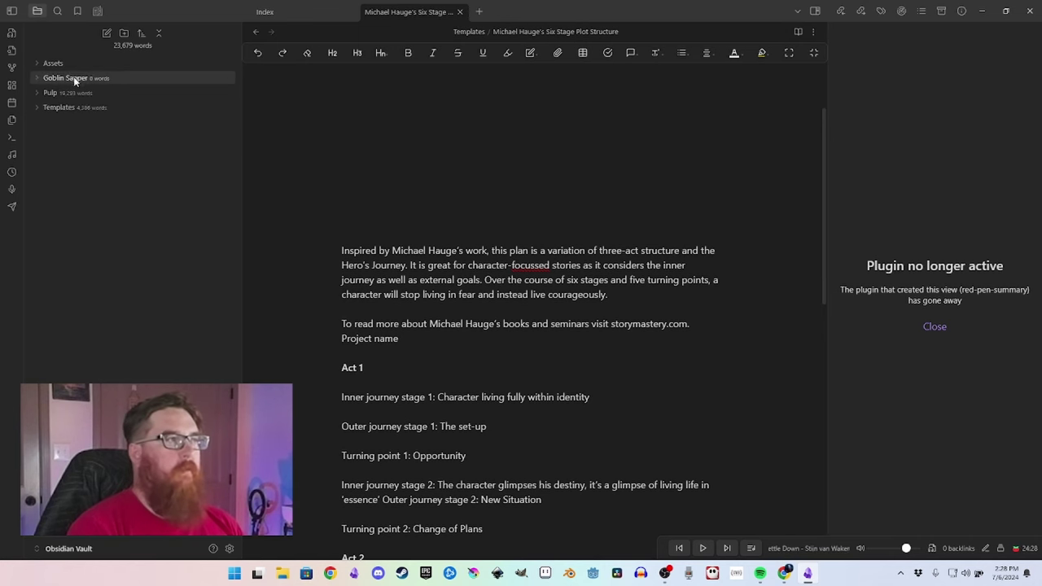
left_click(73, 78)
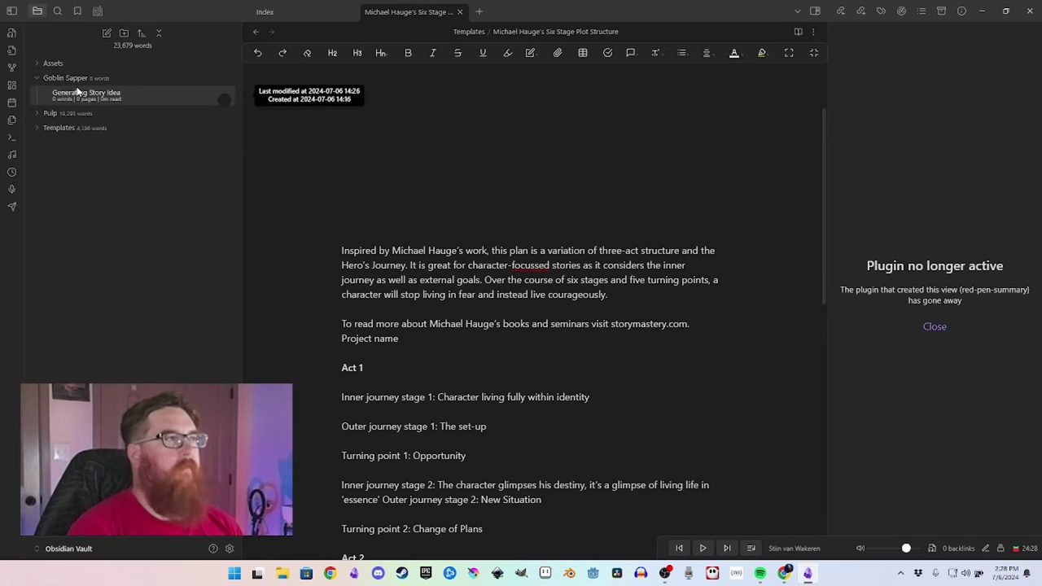
left_click(79, 92)
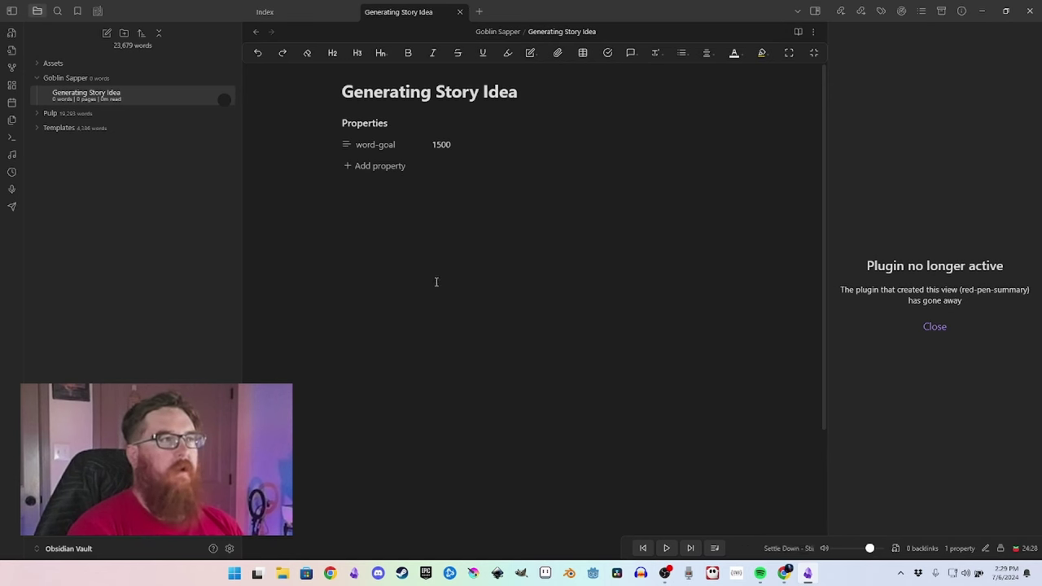
left_click(12, 122)
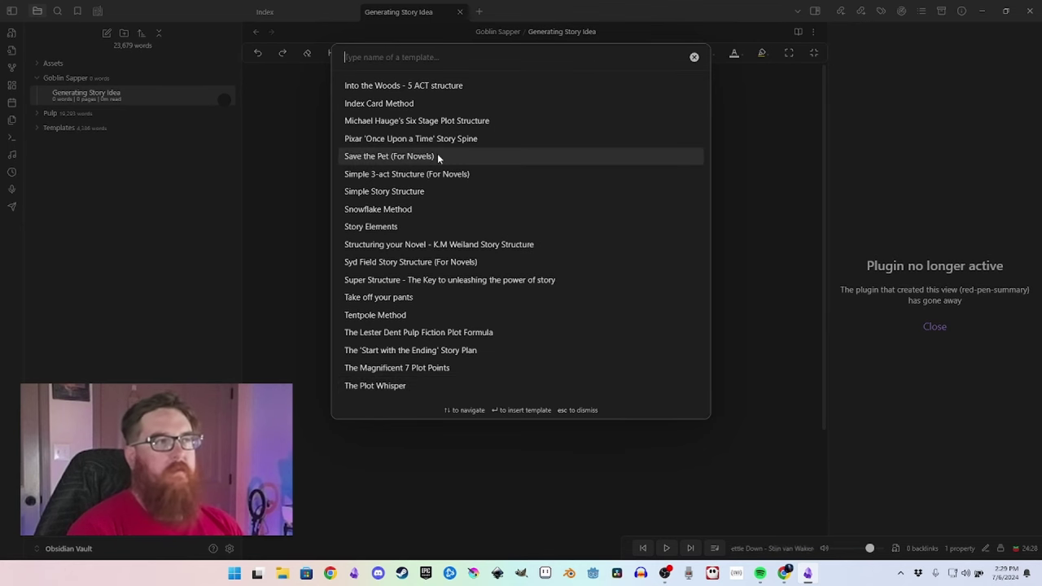
left_click(426, 209)
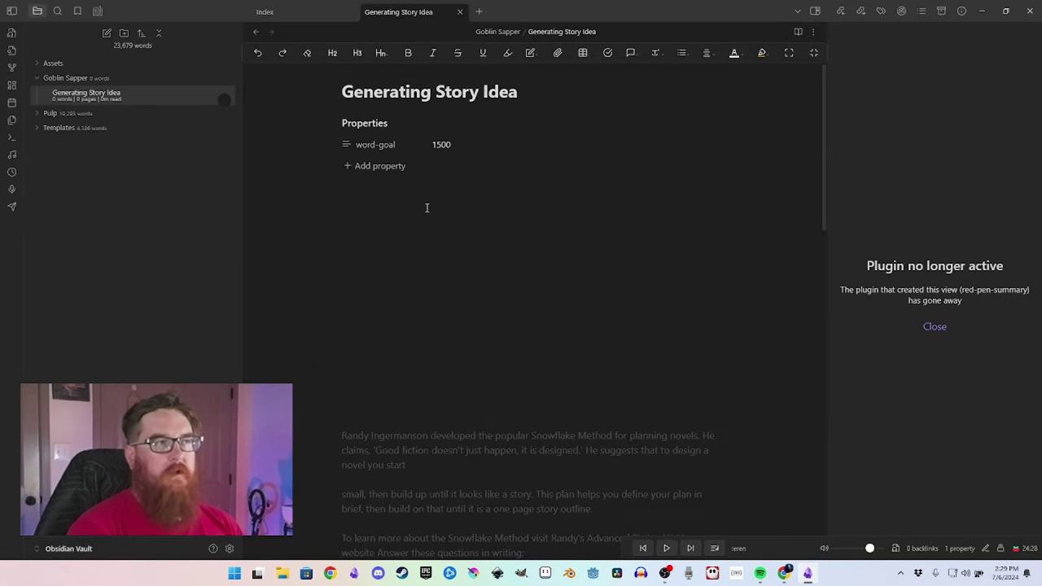
Read through the inserted Snowflake Method text, from its introduction and story questions down to Step 9.
scroll(532, 286, "down", 3)
scroll(570, 295, "down", 1)
left_click(453, 196)
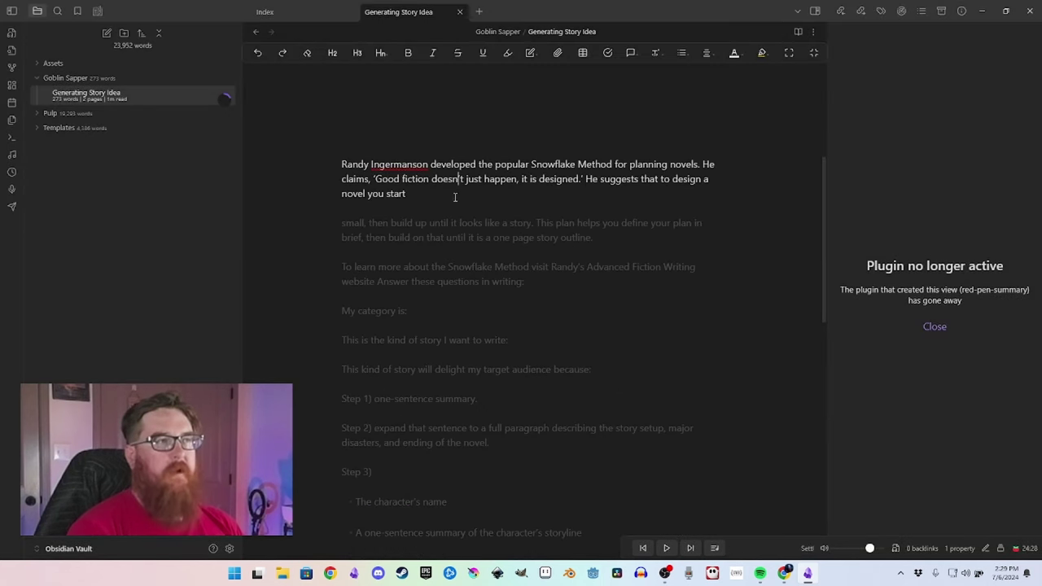
left_click(466, 249)
scroll(469, 293, "down", 3)
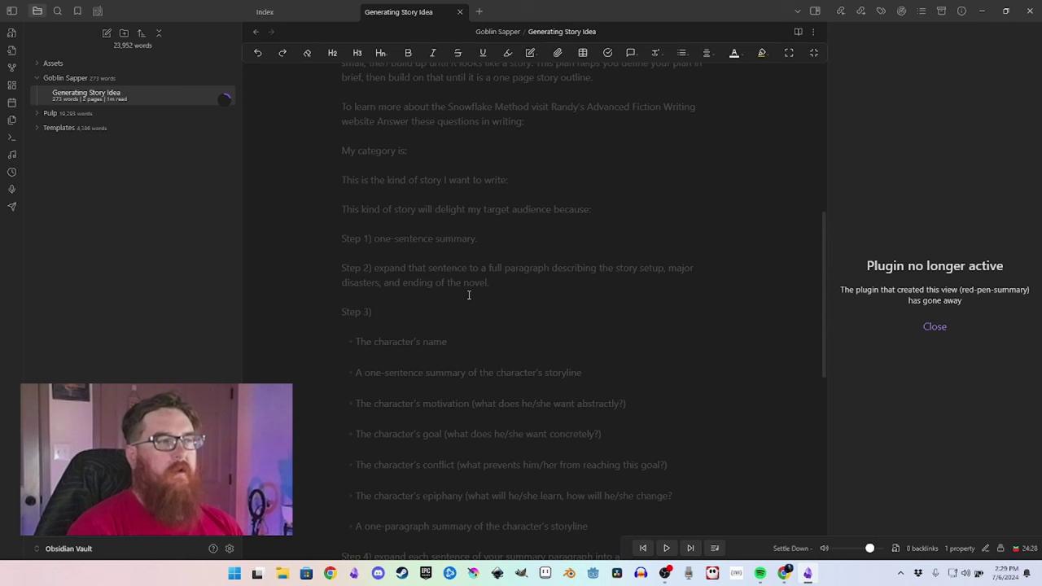
left_click(433, 149)
left_click(525, 179)
left_click(558, 221)
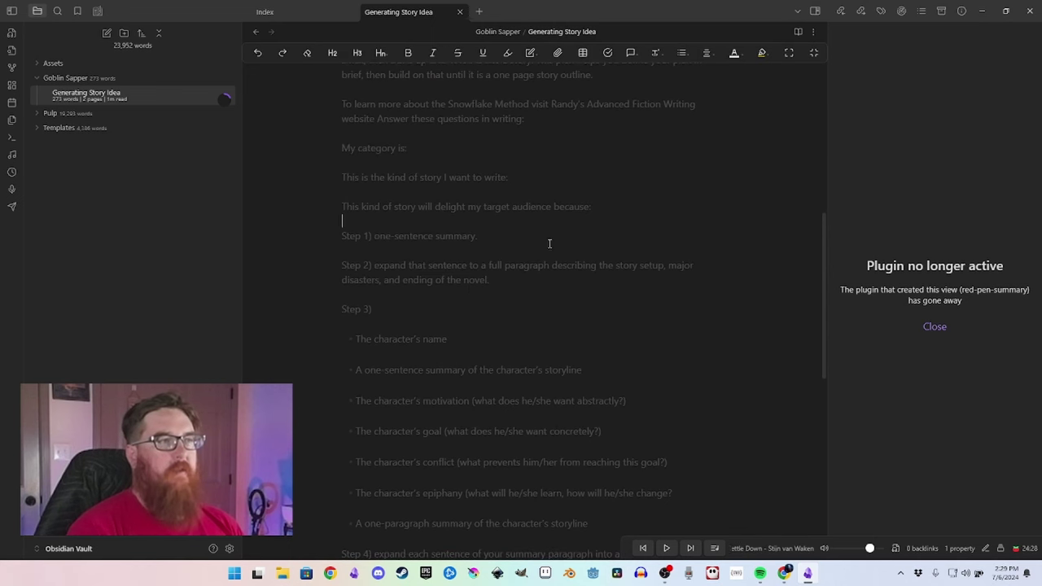
scroll(553, 285, "down", 4)
scroll(562, 279, "down", 2)
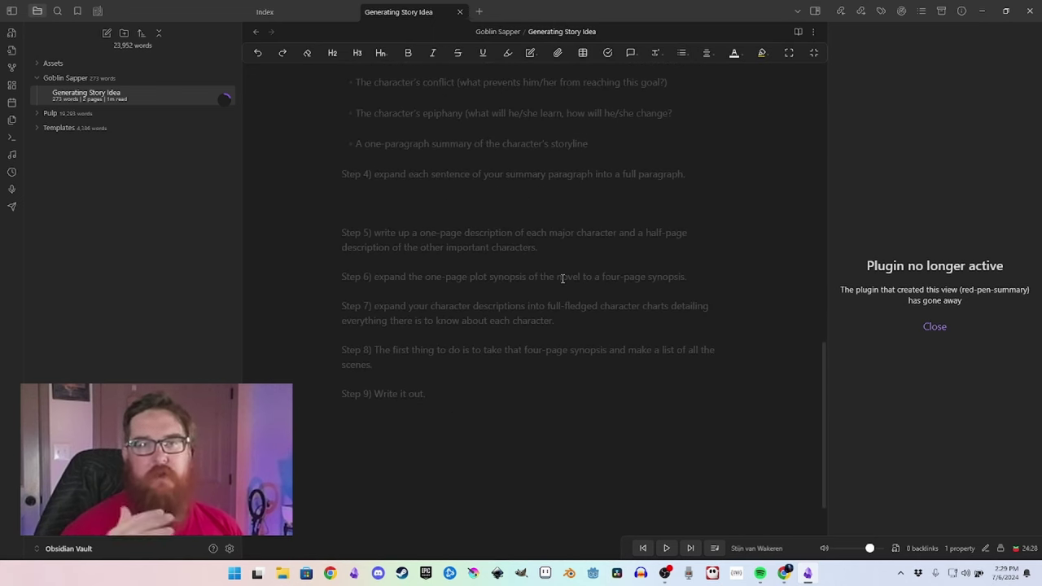
scroll(541, 260, "down", 2)
scroll(541, 260, "up", 10)
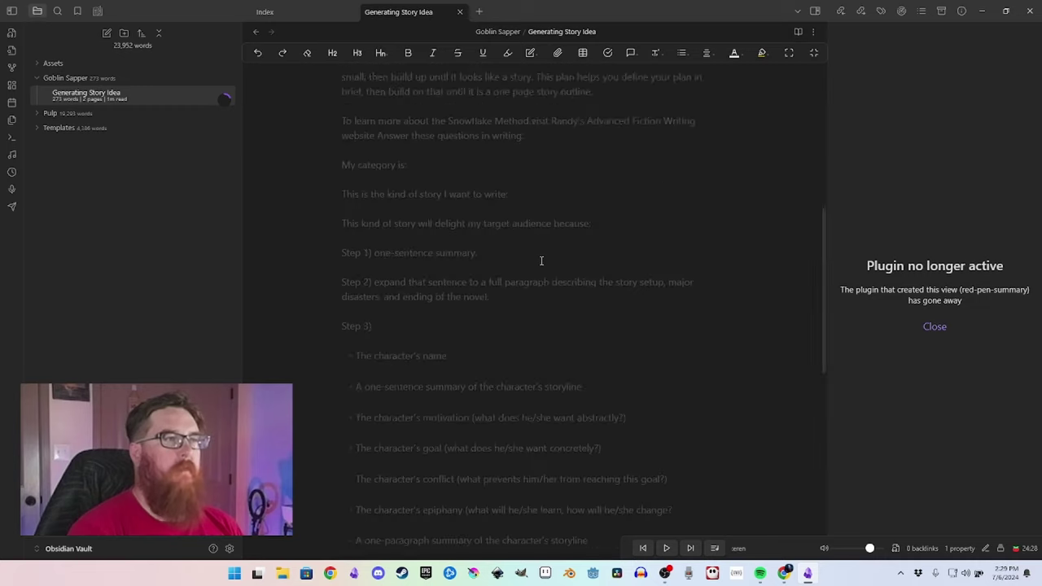
scroll(521, 366, "down", 4)
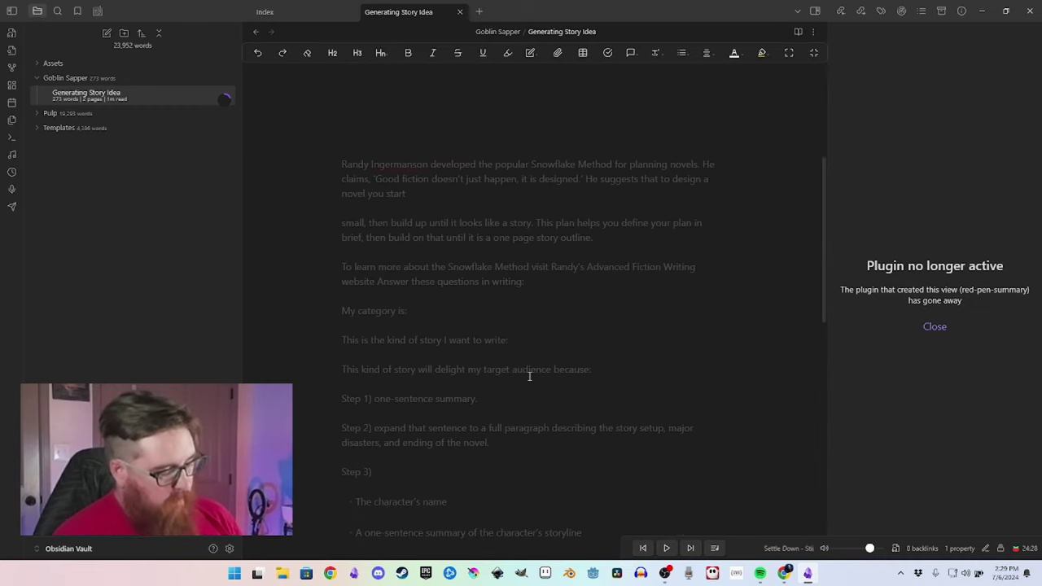
scroll(528, 374, "down", 10)
Delete the Snowflake Method text from the note and insert the Index Card Method template instead.
key("BackSpace")
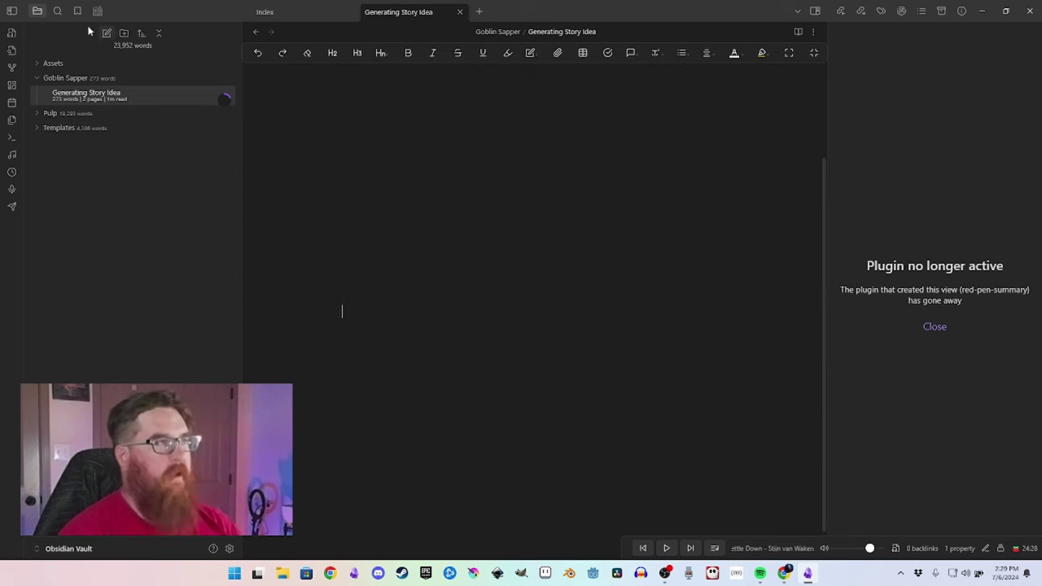
left_click(14, 122)
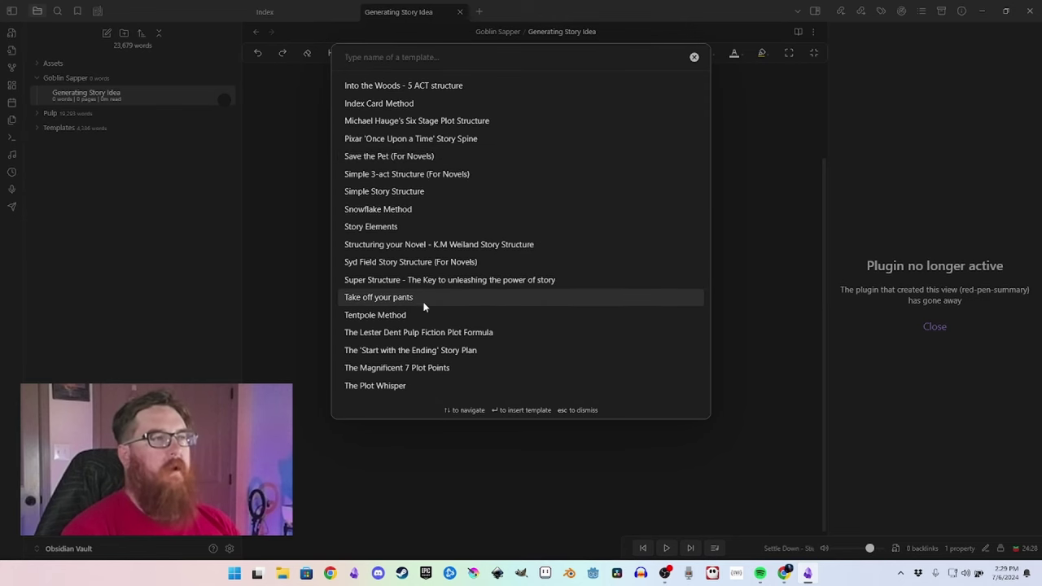
left_click(423, 105)
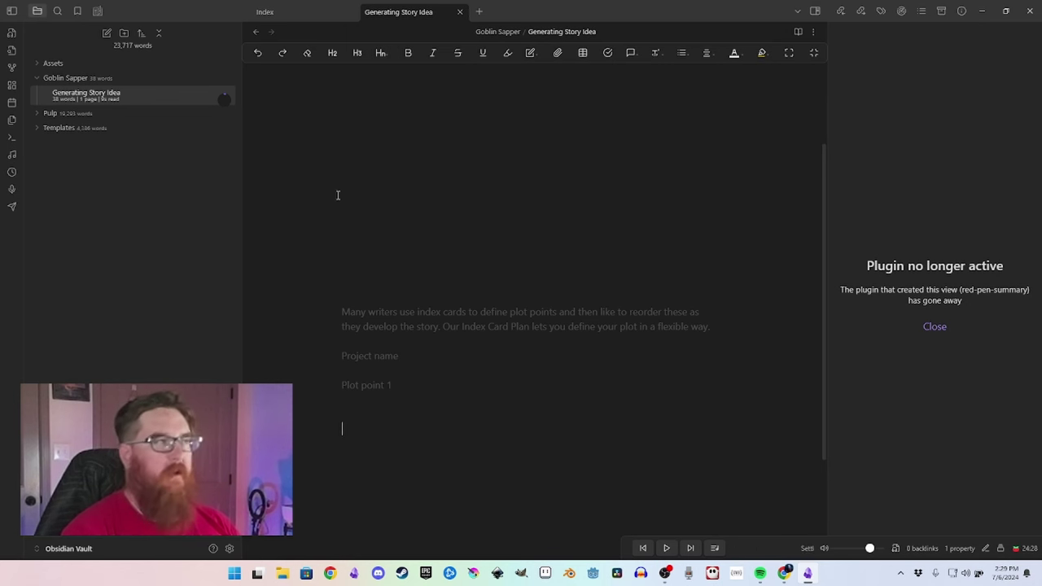
Create a new canvas and add a card reading "Plot Point 1", placed in the canvas's upper-left area.
left_click(12, 85)
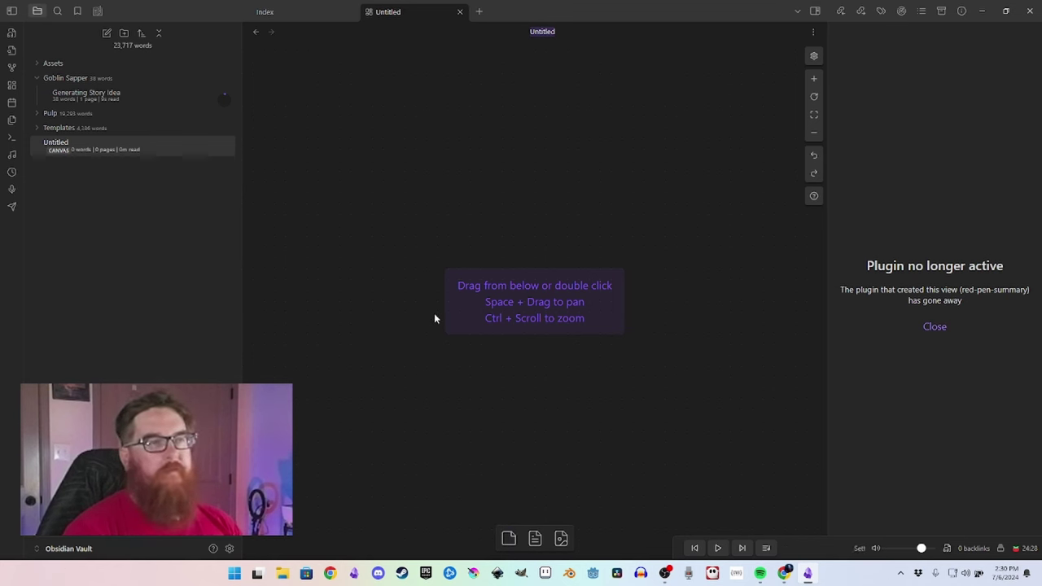
left_click(508, 538)
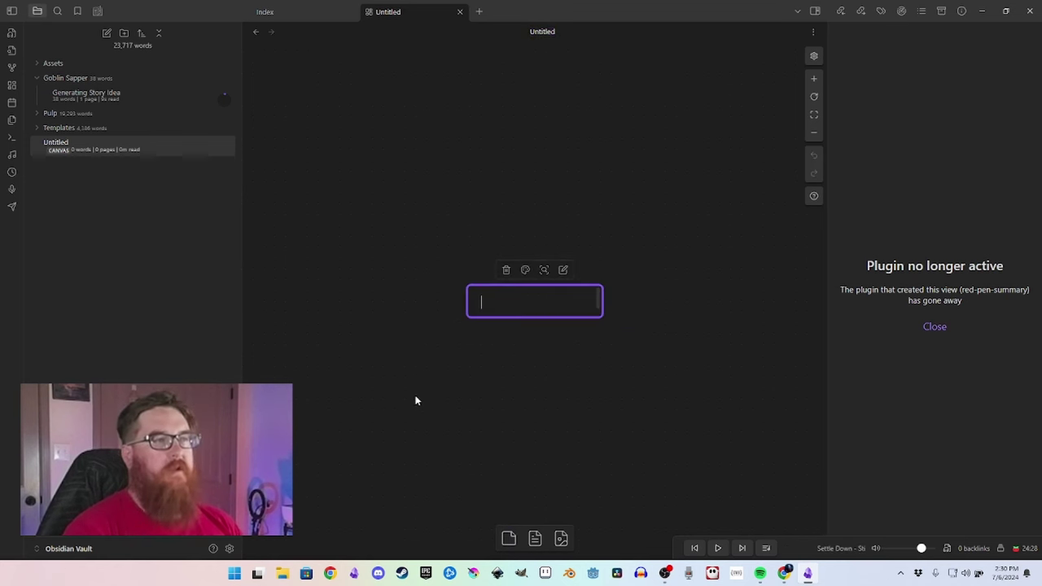
type("PLot")
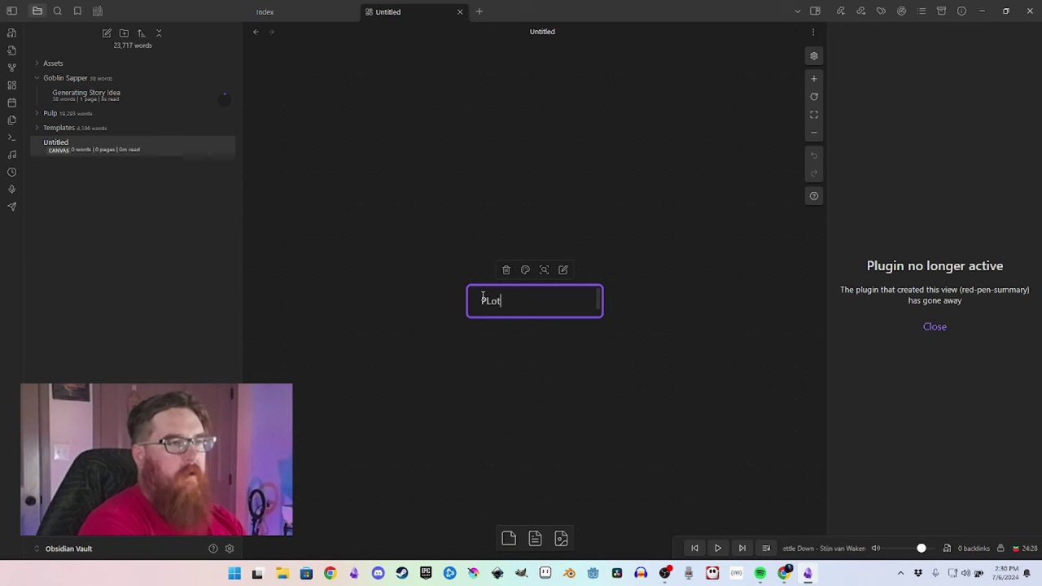
key("BackSpace")
key("BackSpace")
key("BackSpace")
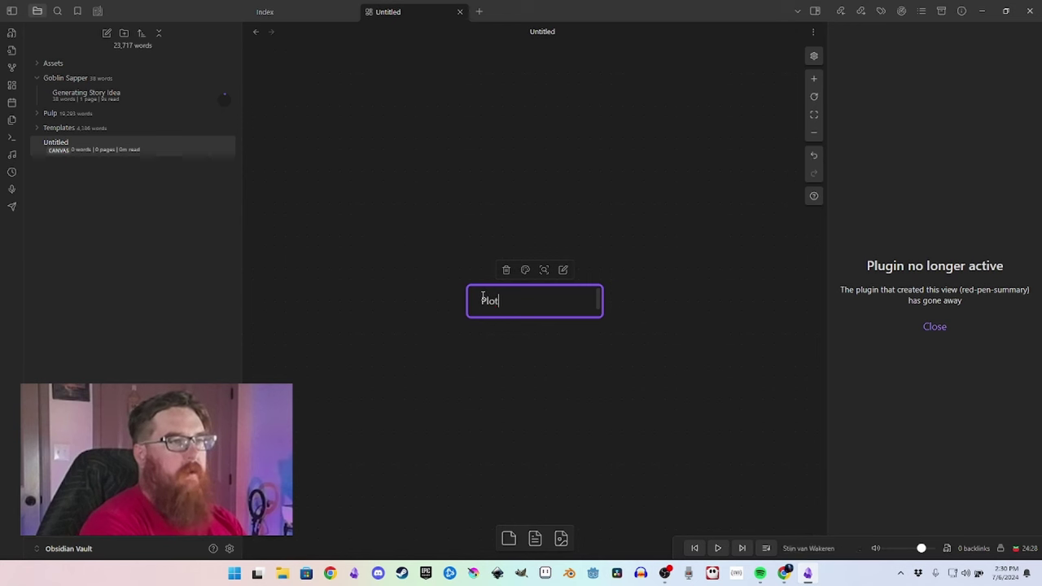
type("ot Point 21")
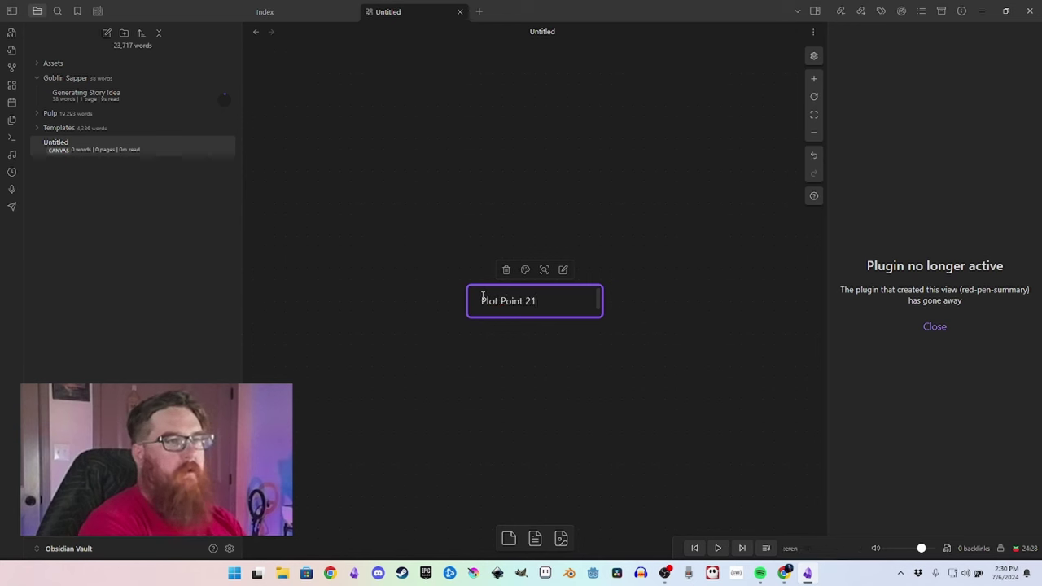
key("BackSpace")
key("BackSpace")
type("1")
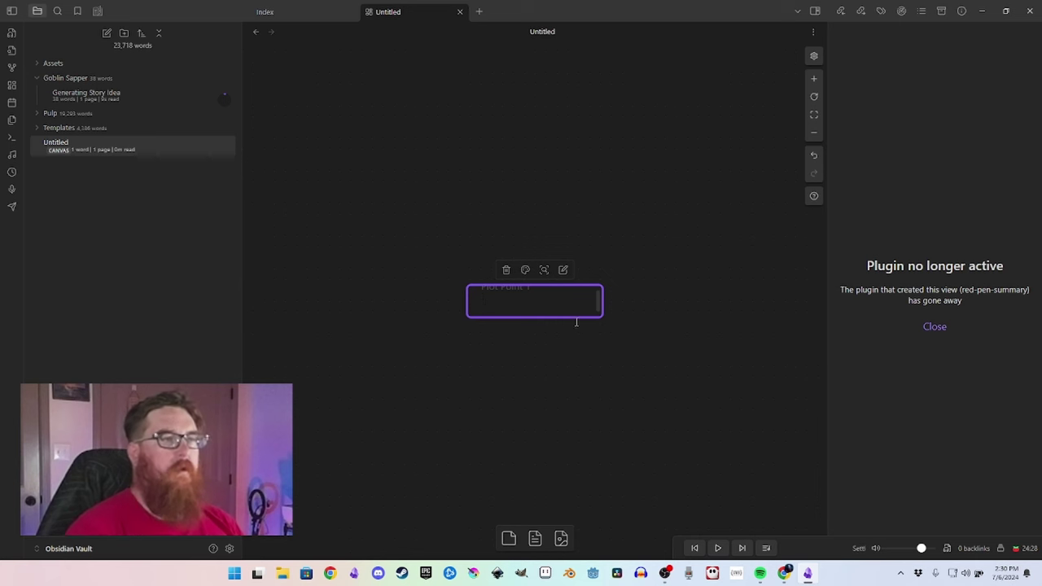
left_click(671, 317)
left_click_drag(518, 296, 347, 116)
Add a second card reading "Plot Point 2" and align it level with the Plot Point 1 card, to its right.
right_click(557, 186)
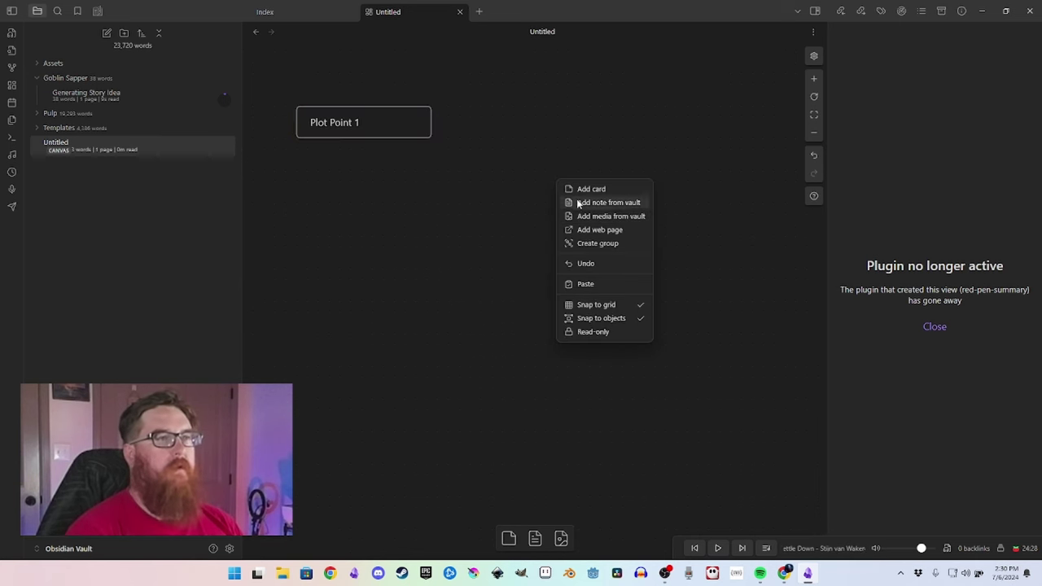
left_click(590, 187)
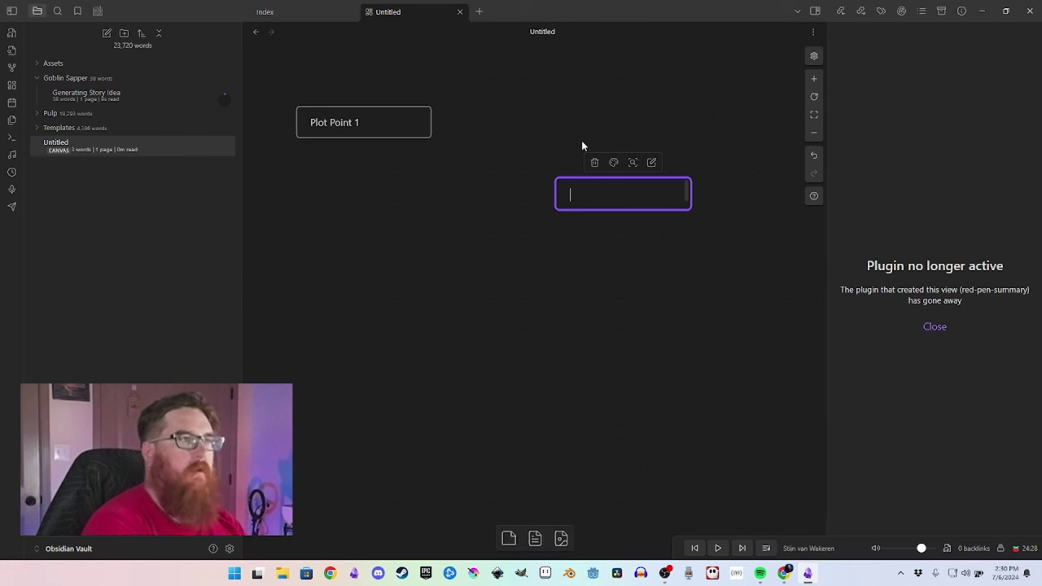
type("PLo")
key("BackSpace")
key("BackSpace")
type("lot ")
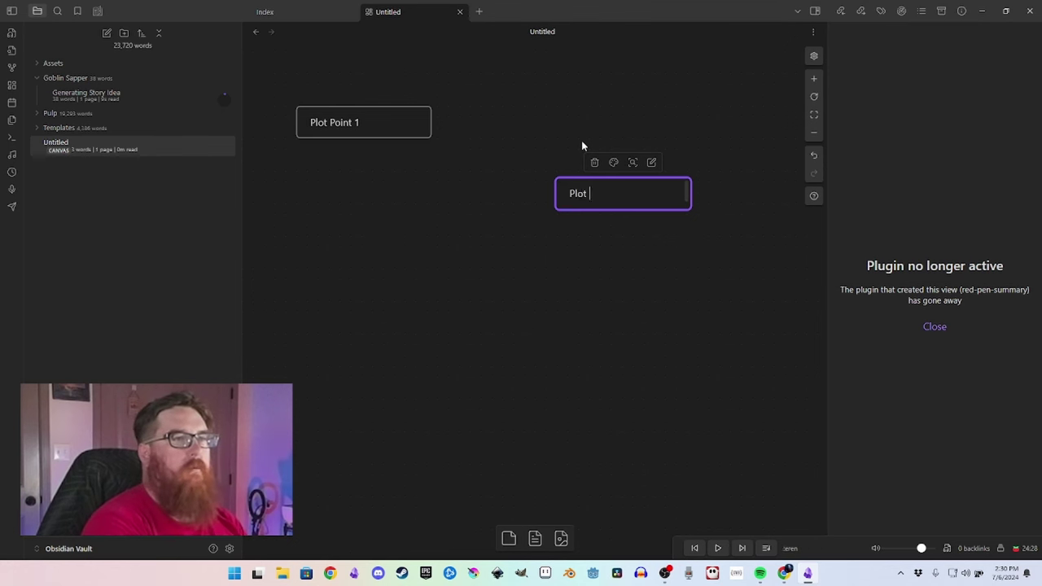
type("Point 2")
key("Escape")
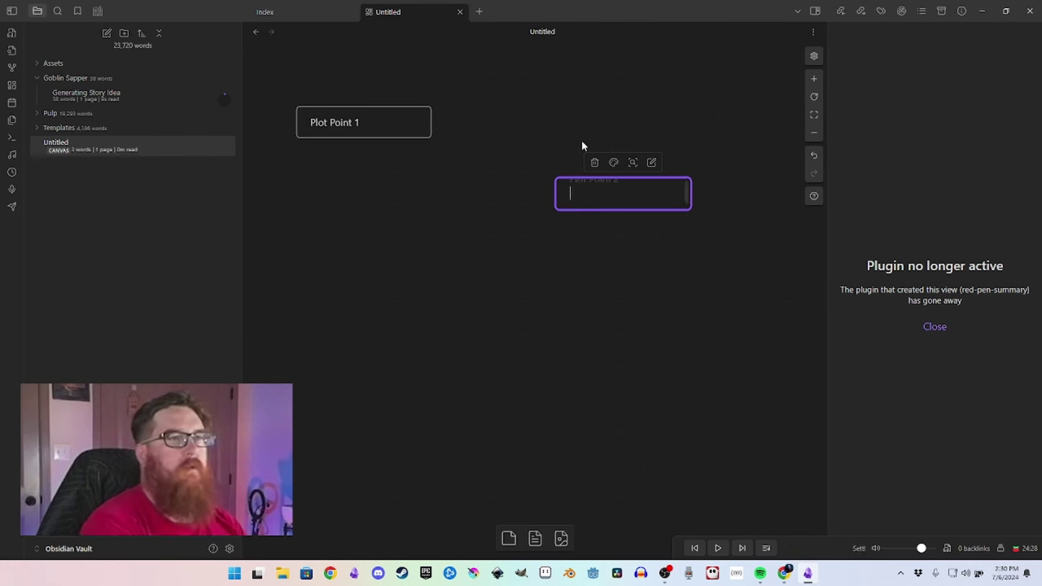
left_click(611, 323)
left_click_drag(617, 184, 598, 122)
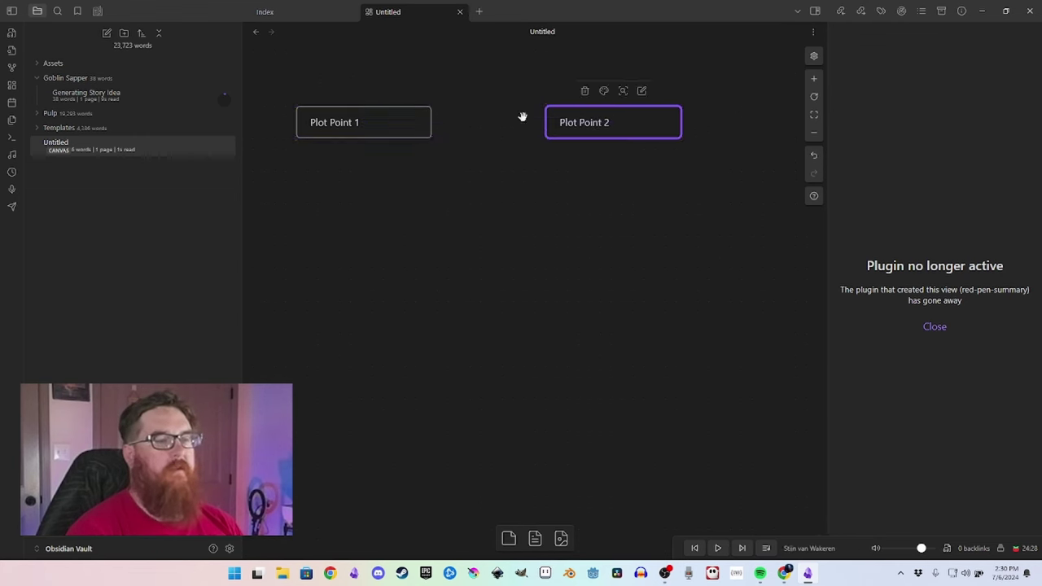
Add a card reading "Plot Point 33" in the canvas's lower-right area and move the Plot Point 2 card farther from Plot Point 1.
right_click(453, 291)
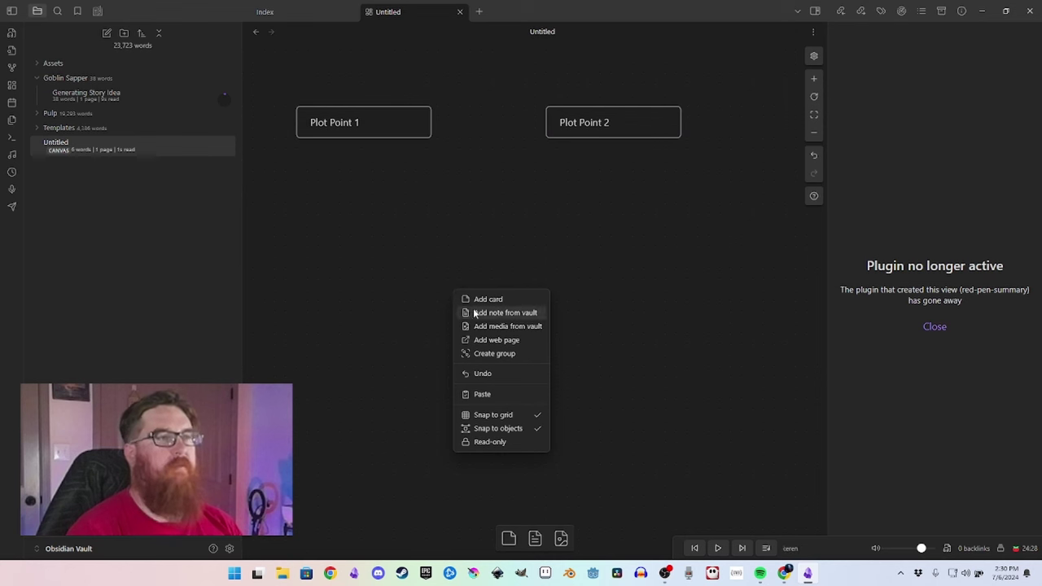
left_click(489, 300)
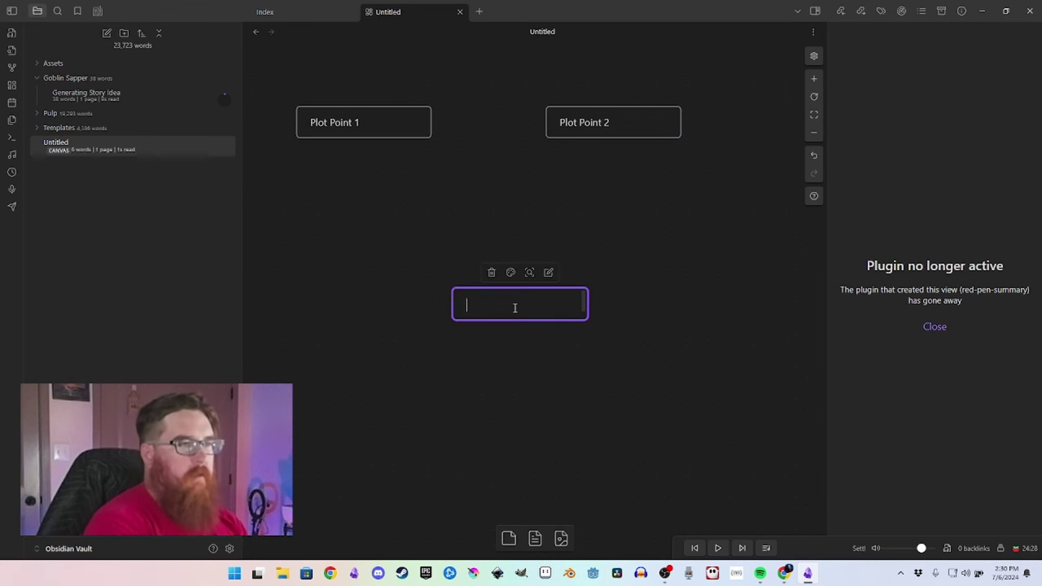
type("Plot Point ")
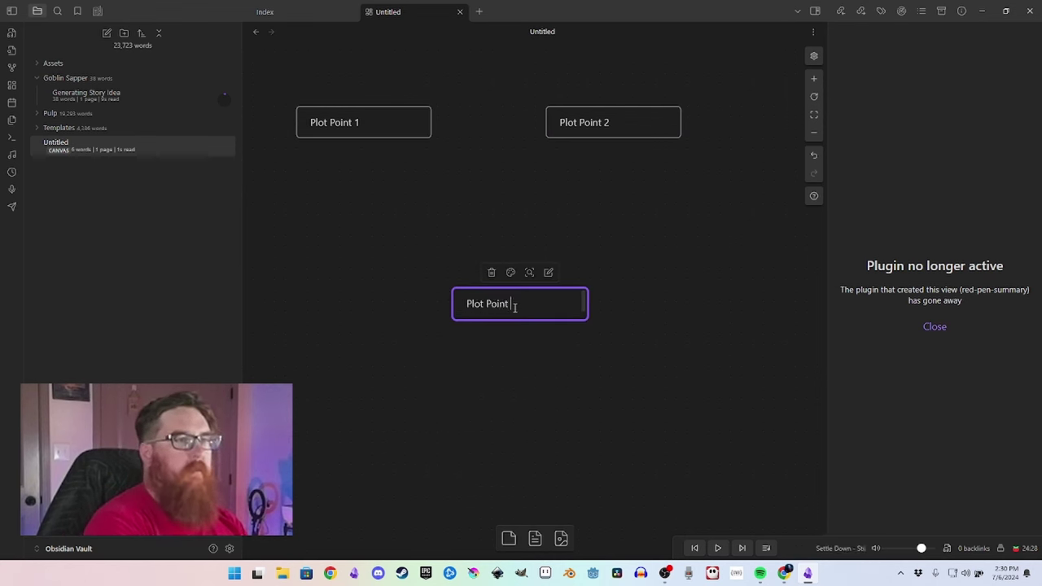
type("33")
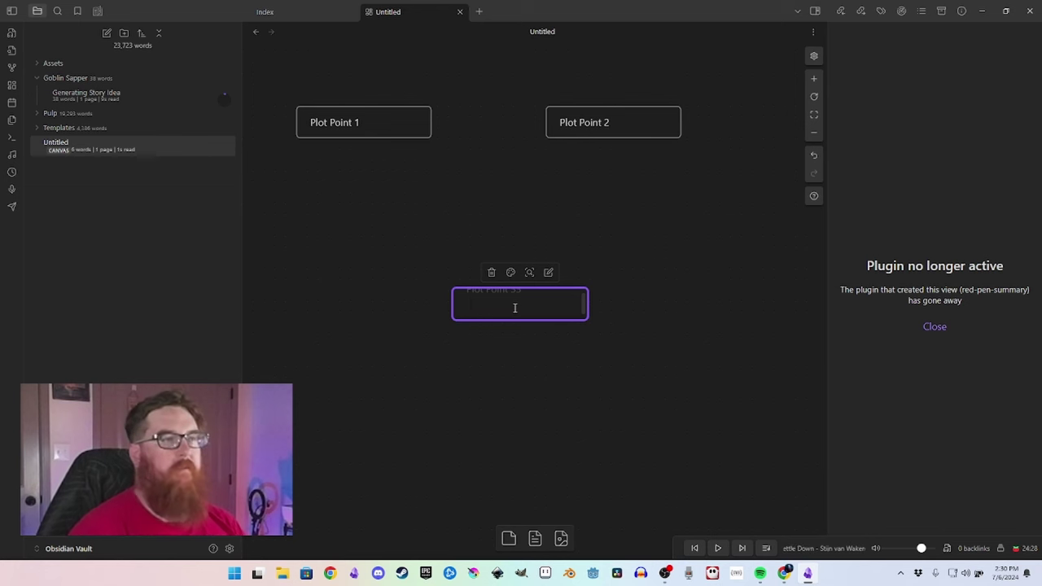
left_click(660, 333)
left_click_drag(522, 311, 744, 393)
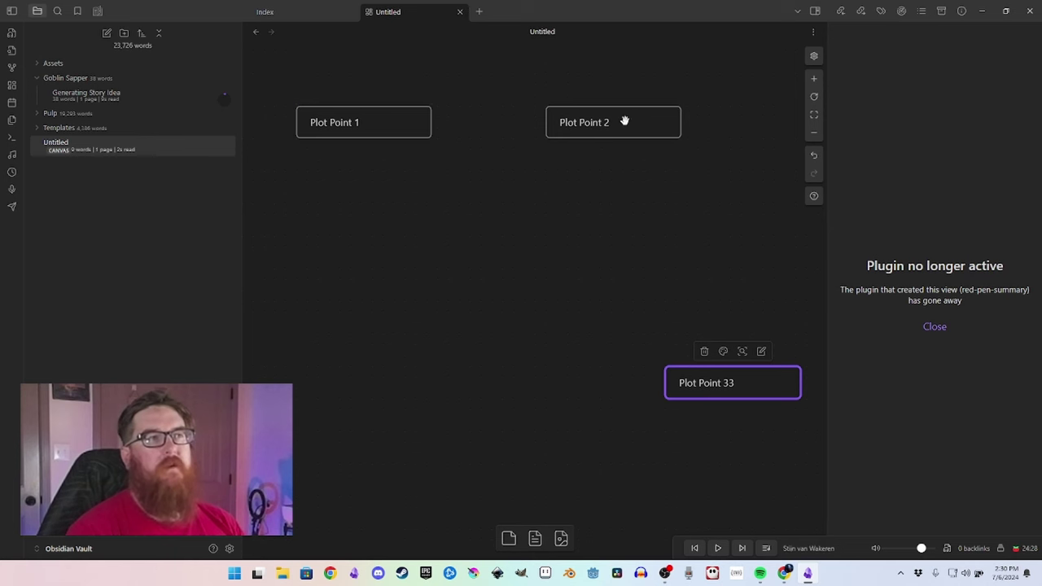
left_click_drag(624, 122, 663, 122)
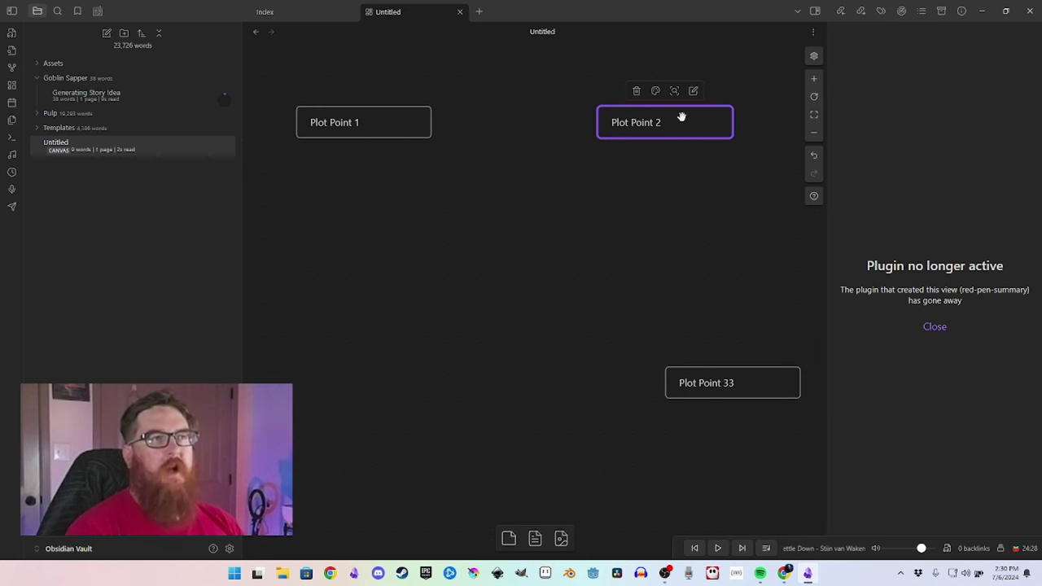
Move the Plot Point 2 card closer to Plot Point 1 and connect it to the Plot Point 33 card with an arrow.
left_click_drag(635, 123, 542, 121)
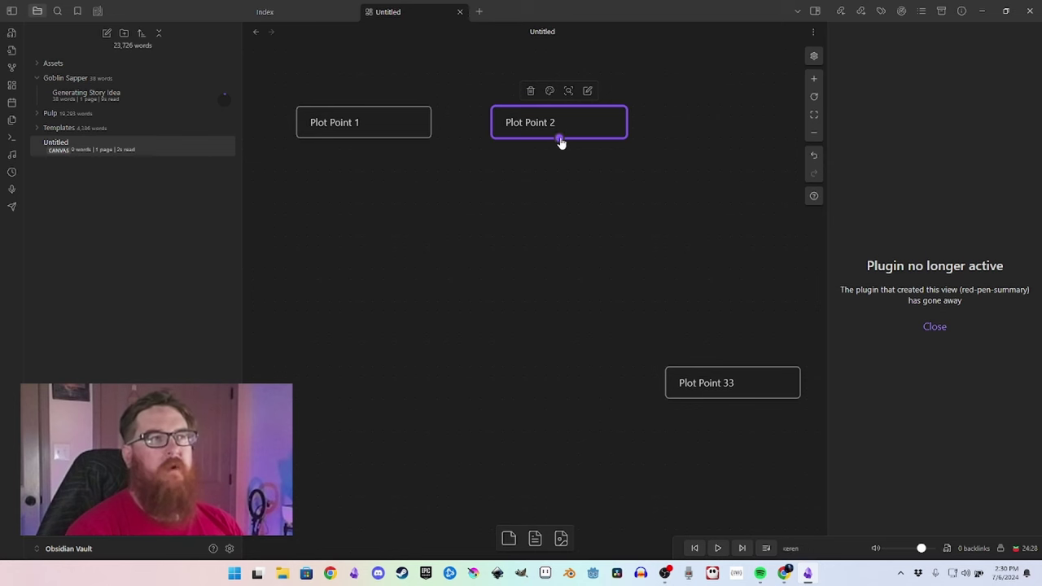
left_click_drag(559, 140, 735, 367)
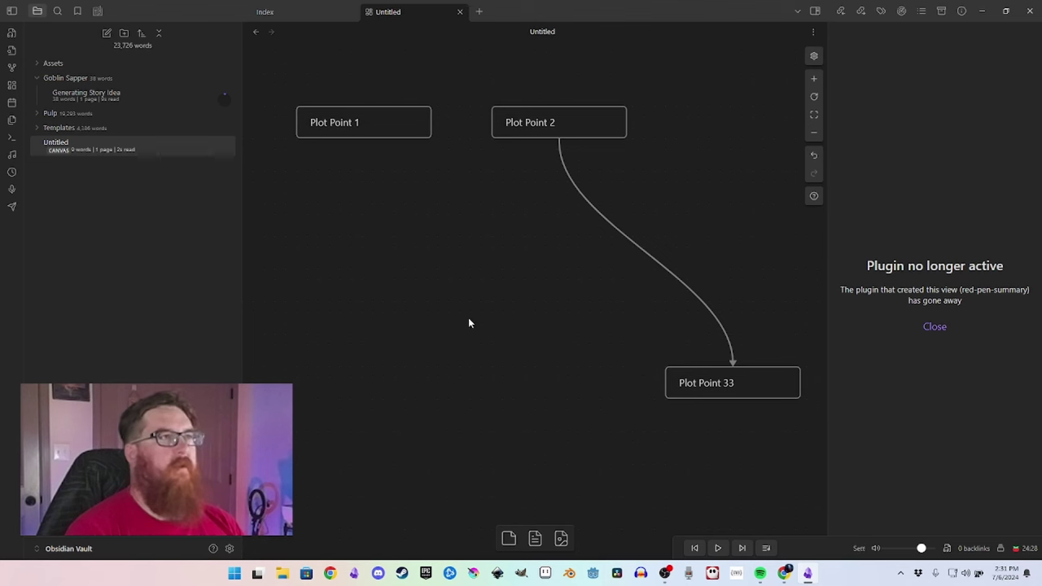
Expand the Pulp folder and look through the files of The Dracport Deceased.
left_click(34, 115)
scroll(105, 208, "down", 2)
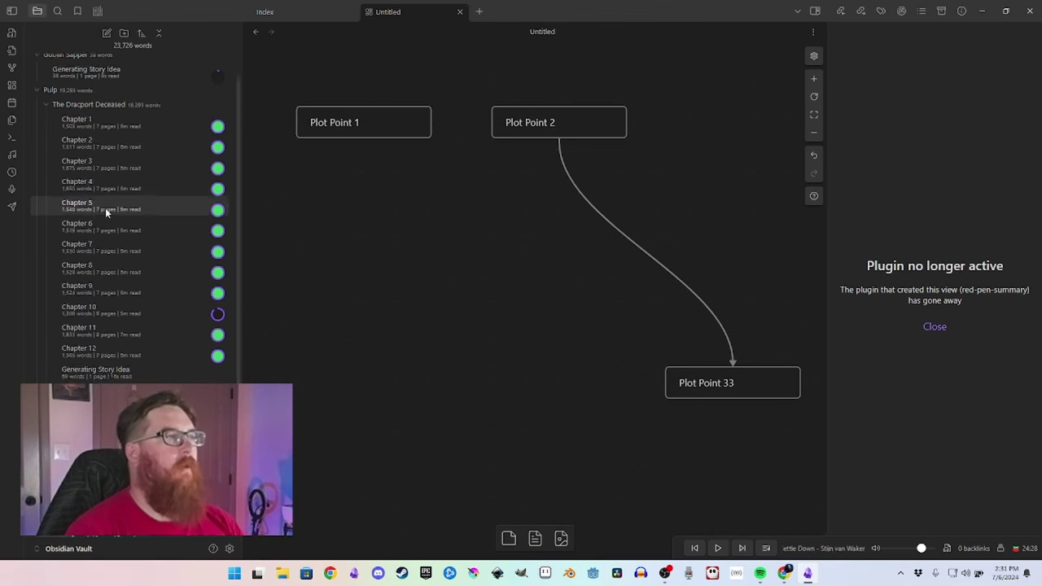
left_click(81, 389)
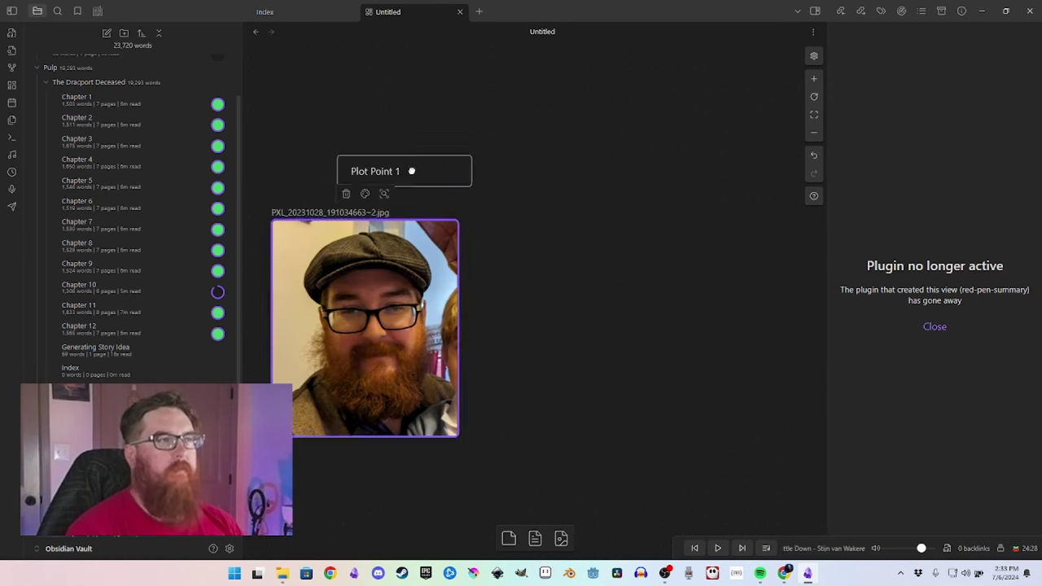
Place the photo in the canvas's upper-left area and move the Plot Point 1 card beside its upper edge.
left_click_drag(412, 171, 632, 248)
left_click_drag(320, 308, 309, 156)
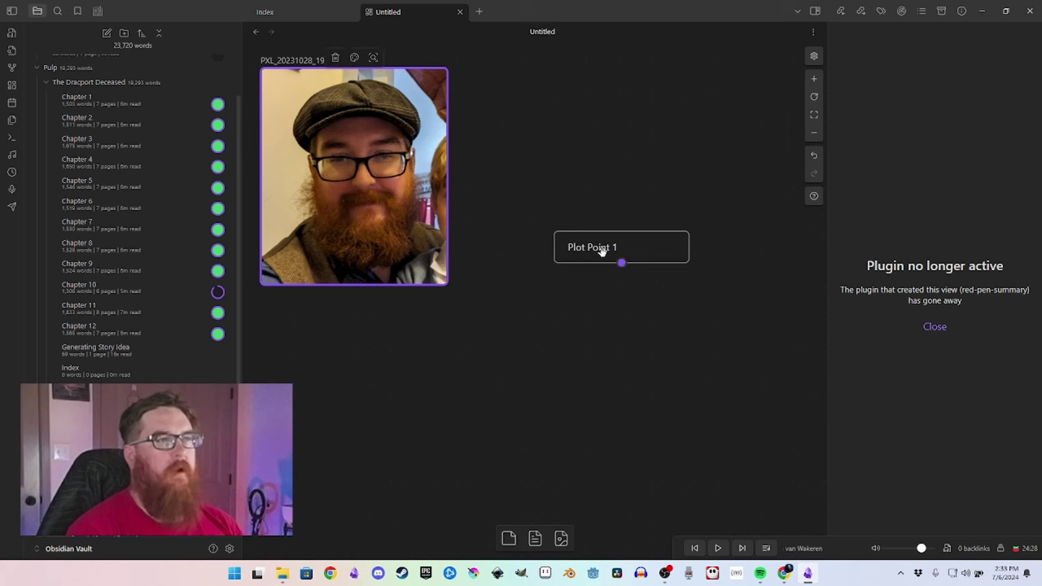
left_click_drag(609, 250, 500, 88)
Replace the text of the Plot Point 1 card with "Super Handsome Hero".
double_click(554, 90)
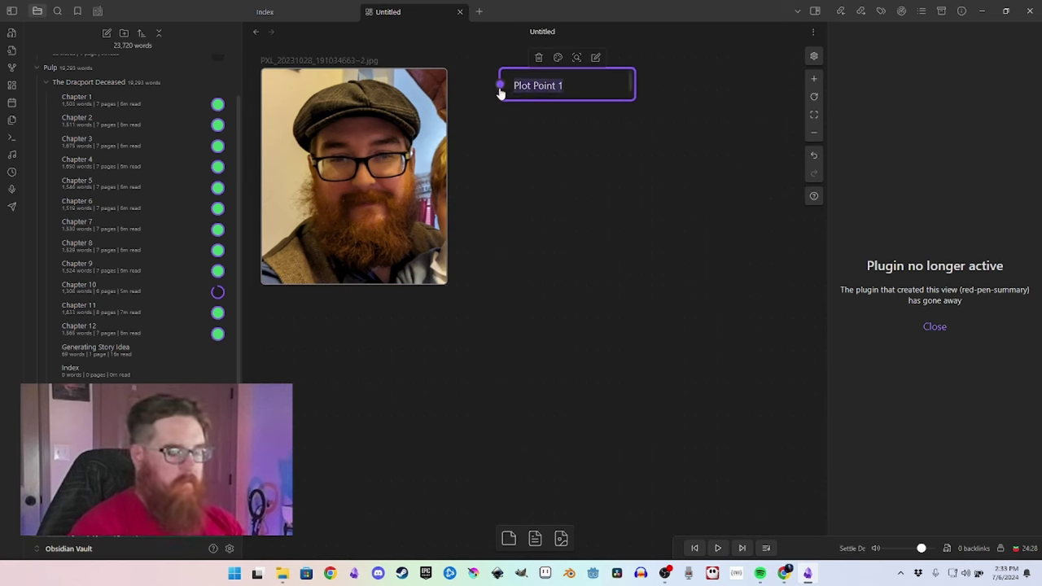
type("Super ")
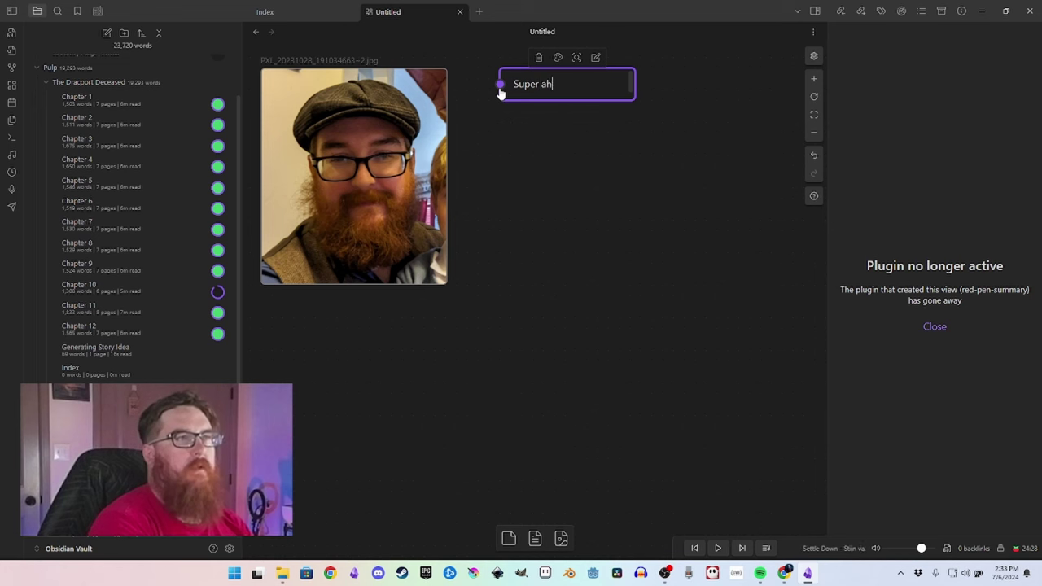
type("Handsome")
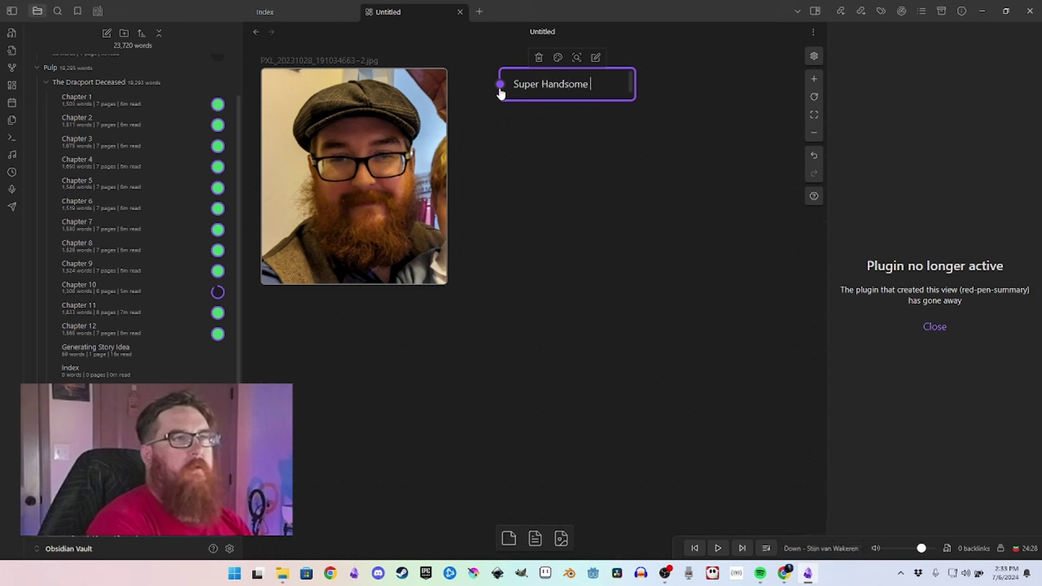
type(" Hero")
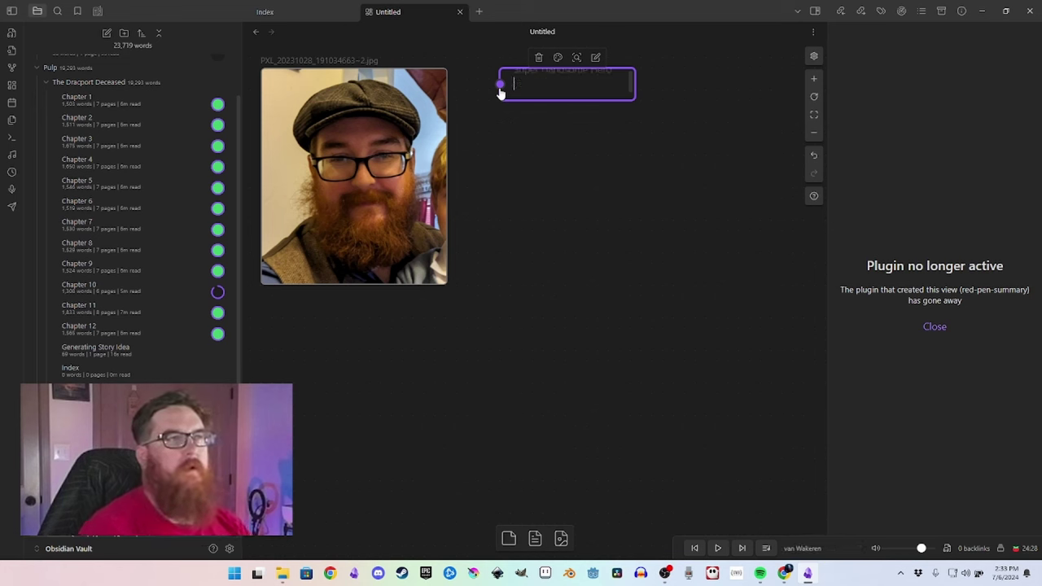
left_click(640, 228)
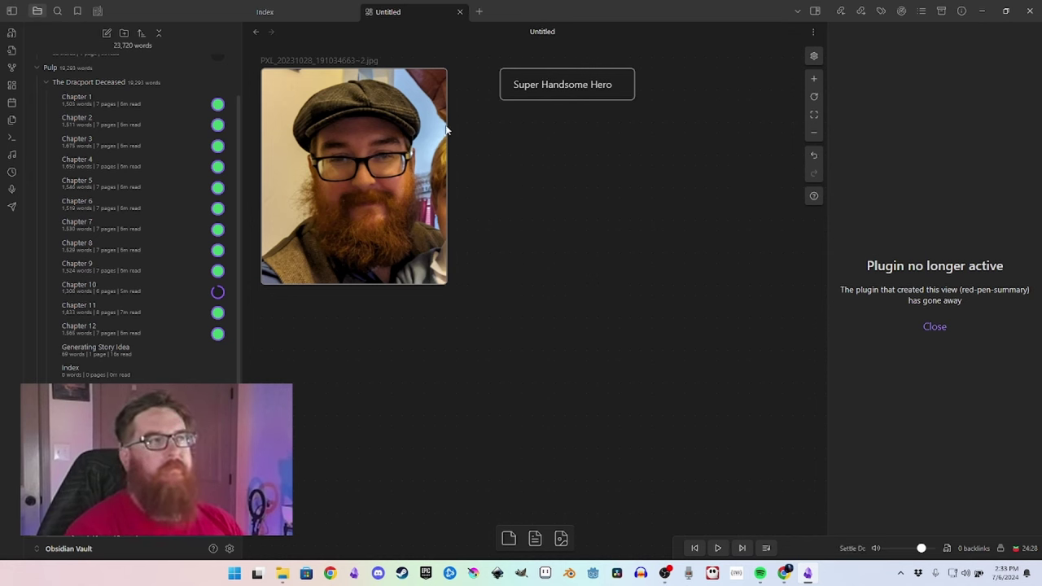
Connect the photo to the Super Handsome Hero card with an arrow.
left_click_drag(448, 176, 503, 91)
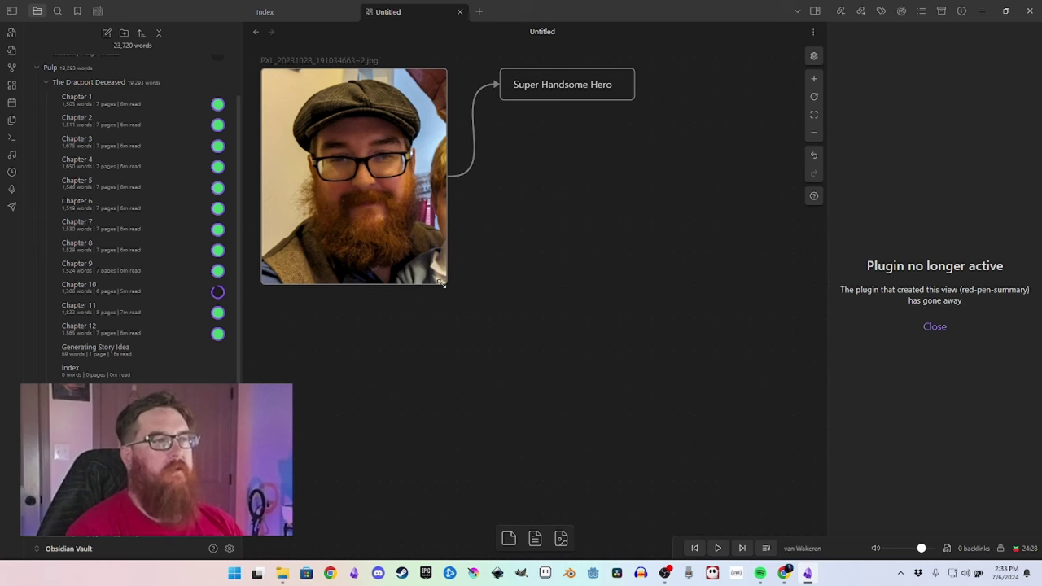
key("ctrl+z")
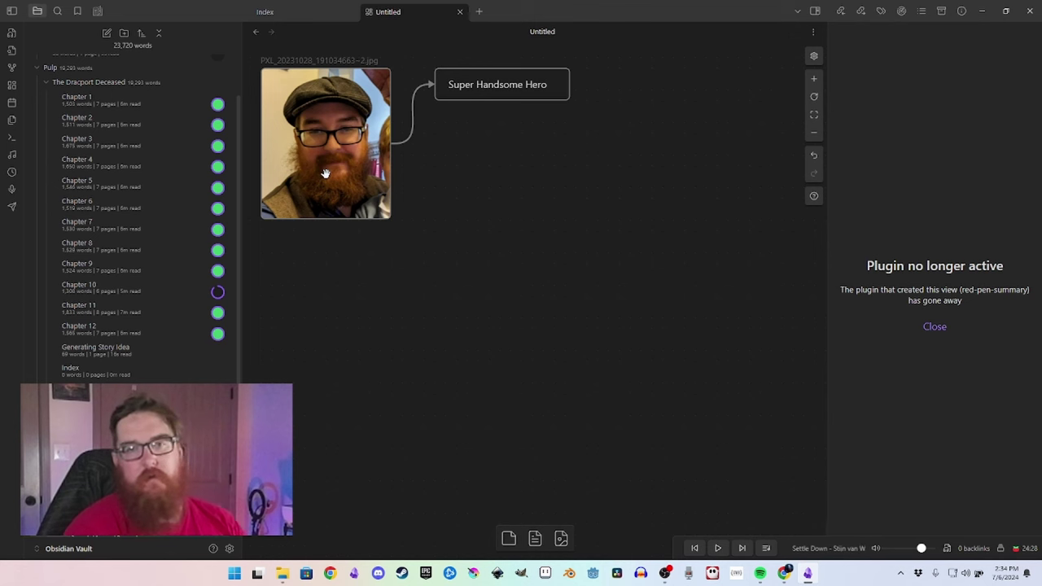
Try to draw a connector from the photo's lower edge into empty canvas, and place a small empty box near the middle instead.
left_click_drag(327, 223, 751, 427)
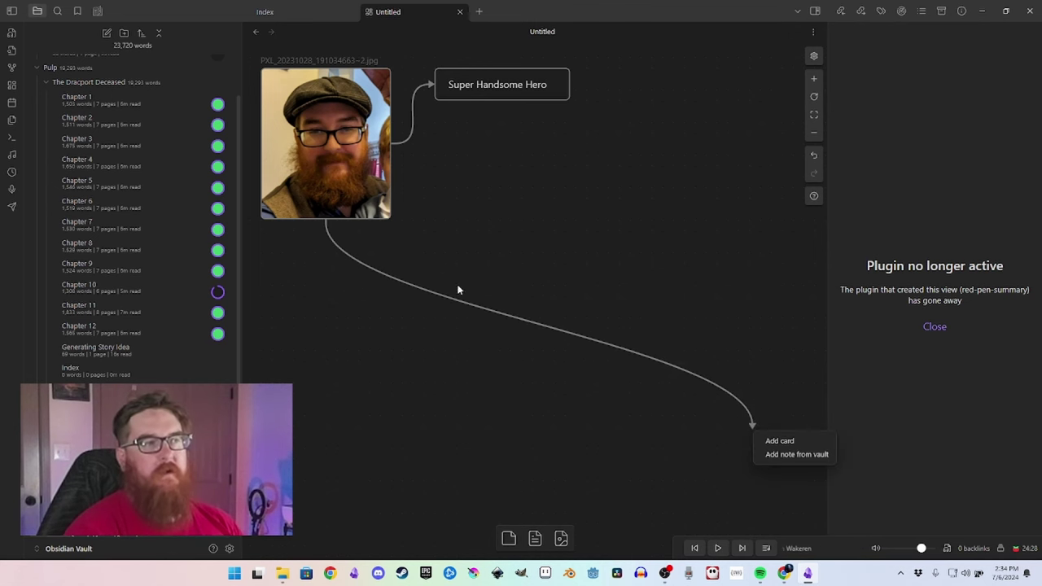
right_click(536, 321)
left_click(584, 333)
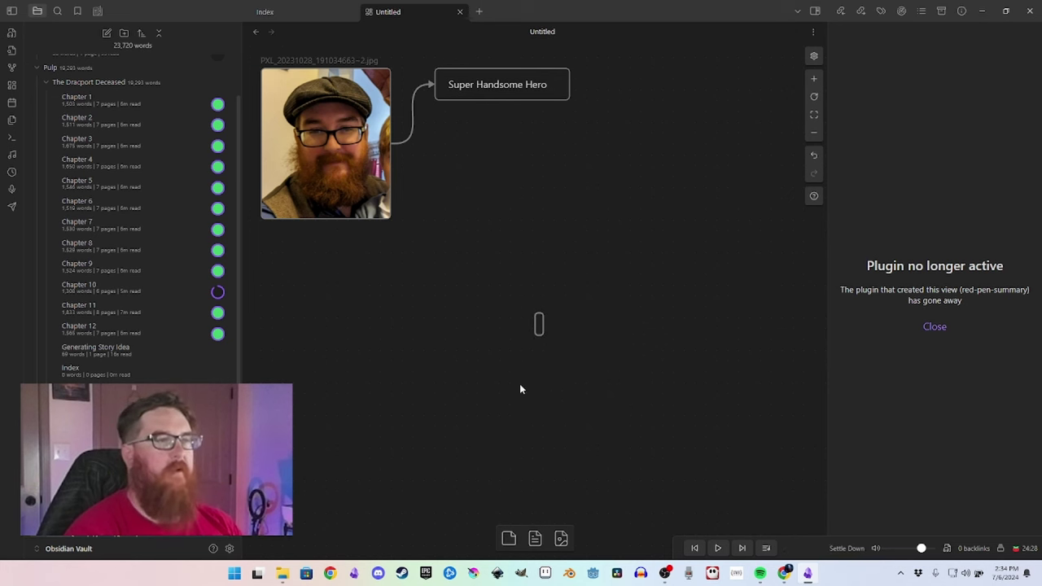
Open Chapter 1 from The Dracport Deceased folder.
left_click(88, 83)
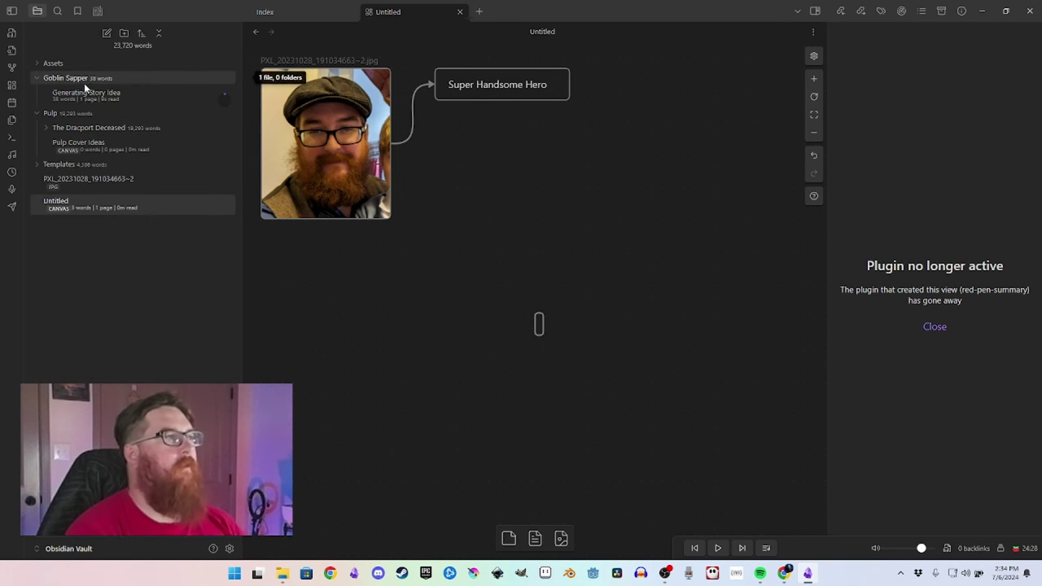
left_click(68, 128)
left_click(71, 144)
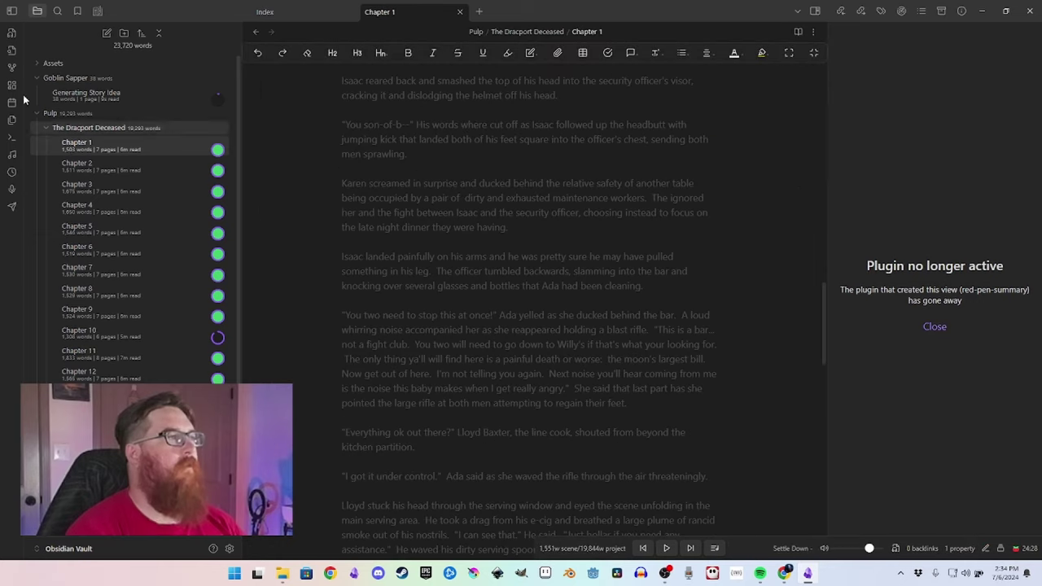
Open the vault's graph view and collapse The Dracport Deceased and Goblin Sapper folders.
left_click(11, 67)
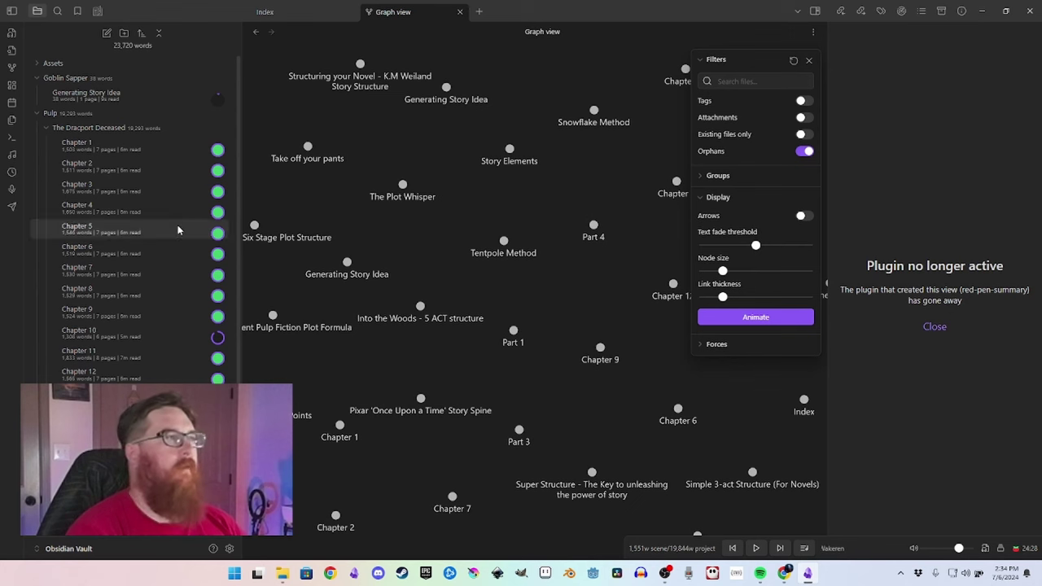
left_click(51, 127)
left_click(65, 77)
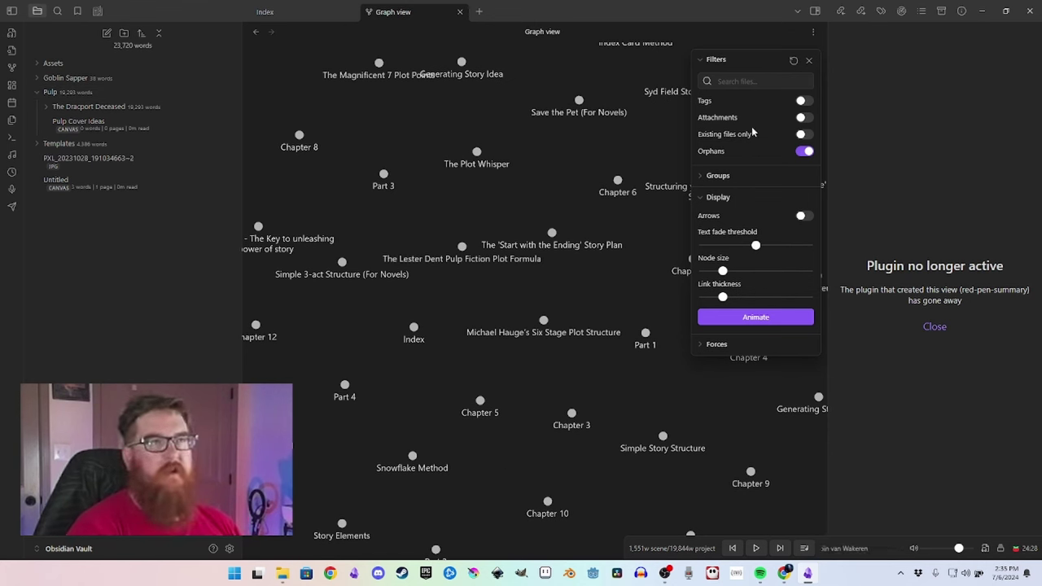
Filter the graph's notes by the search term "daphne" and clear the filter again.
left_click(743, 82)
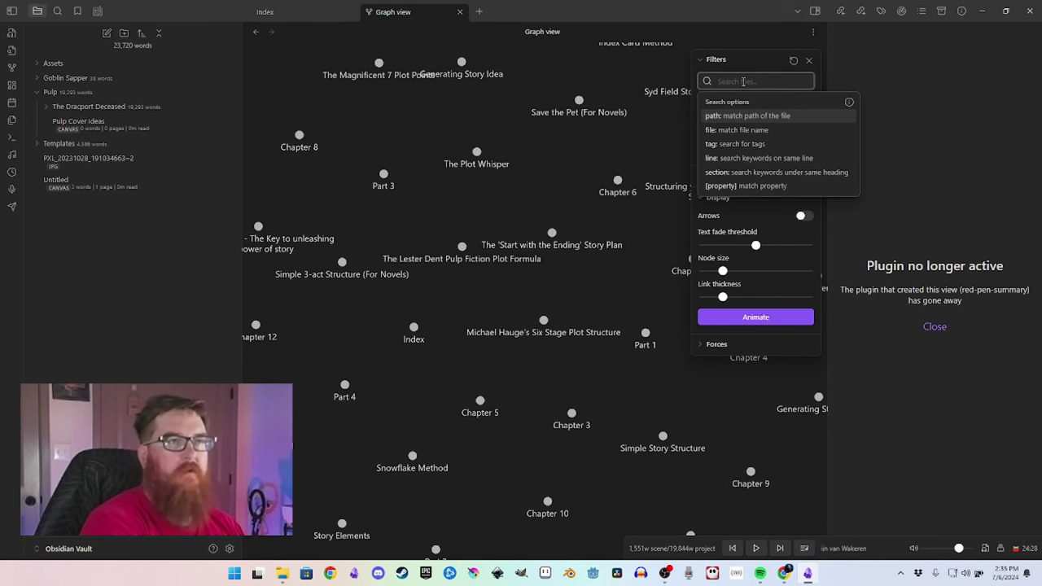
type("daphne")
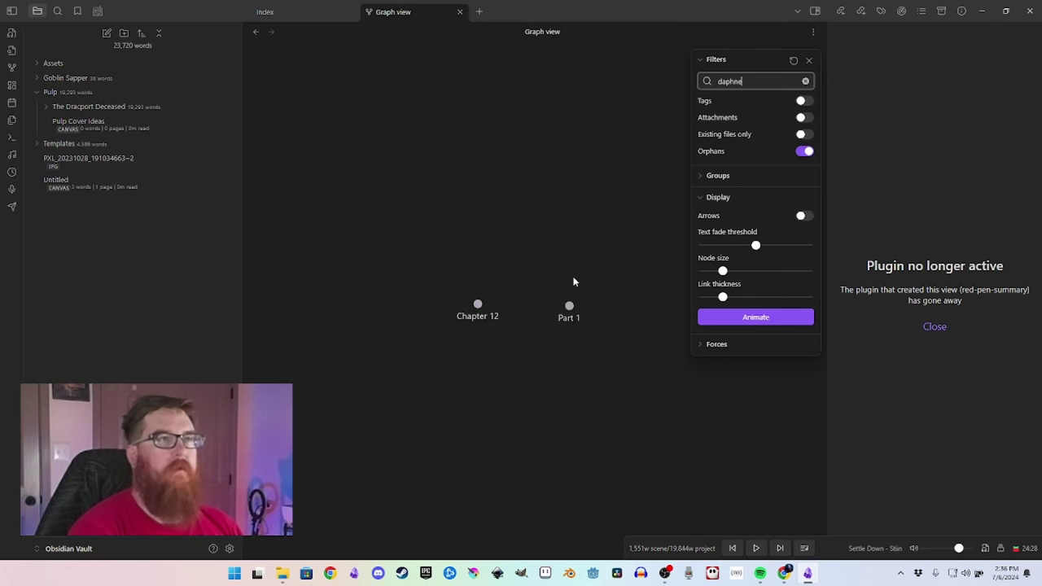
left_click(807, 82)
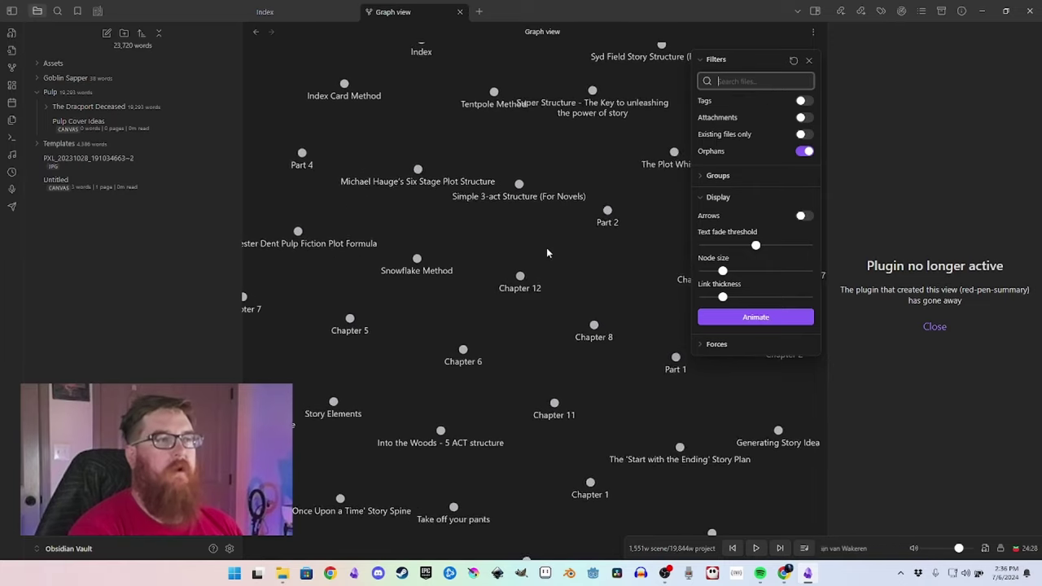
Move the Chapter 12 node within the graph, and close the graph view along with its filter settings.
left_click_drag(519, 278, 442, 280)
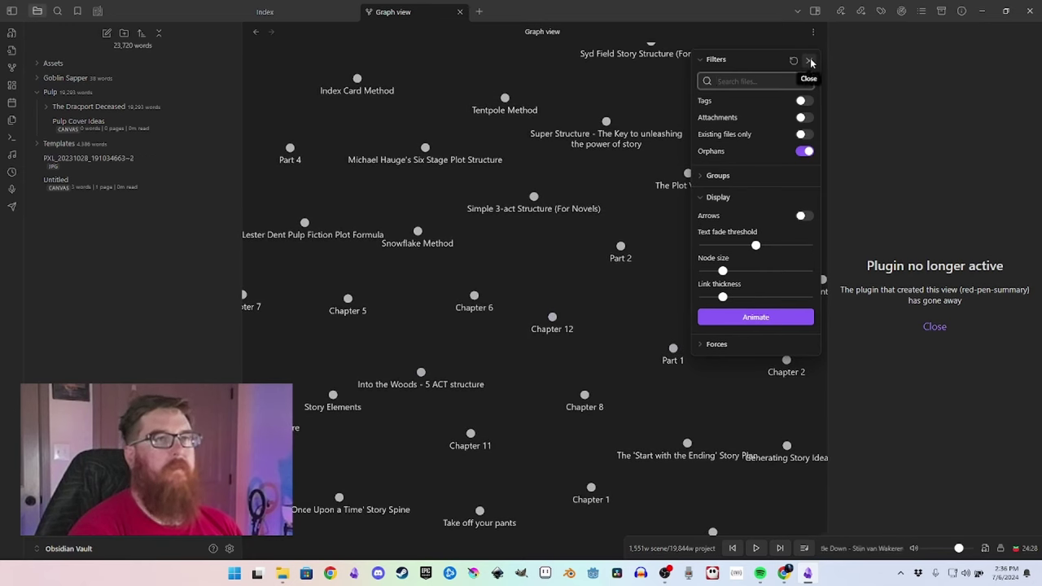
left_click(810, 61)
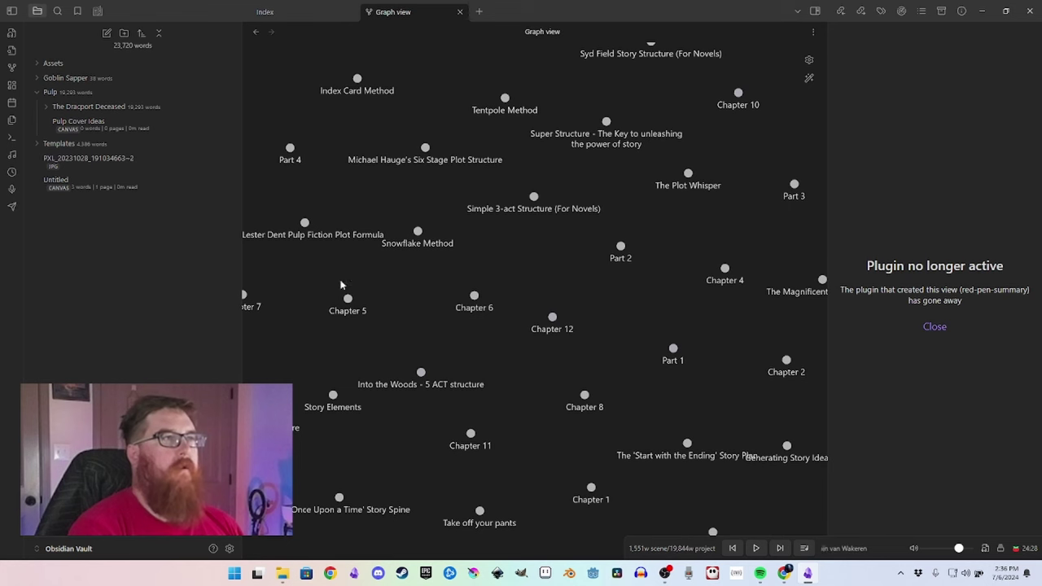
left_click(459, 12)
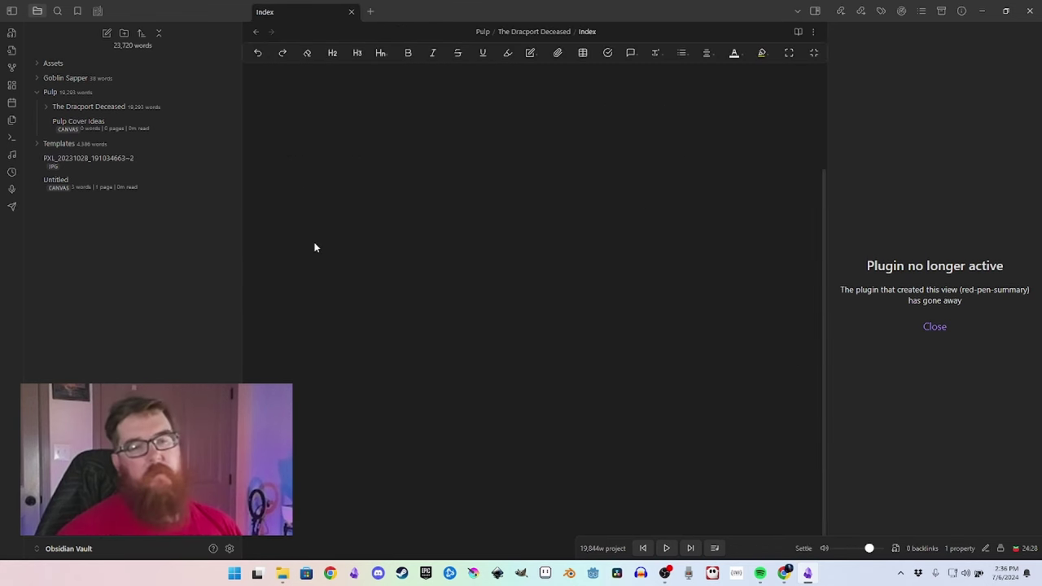
Compile The Dracport Deceased in Longform with the Default Workflow, saving the manuscript as Plot template.md.
left_click(113, 108)
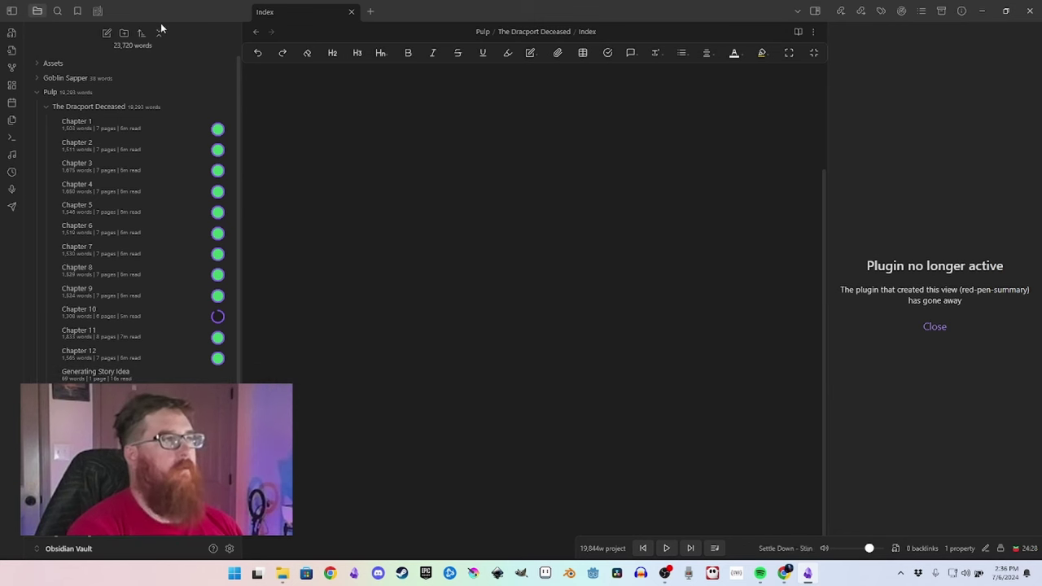
left_click(99, 11)
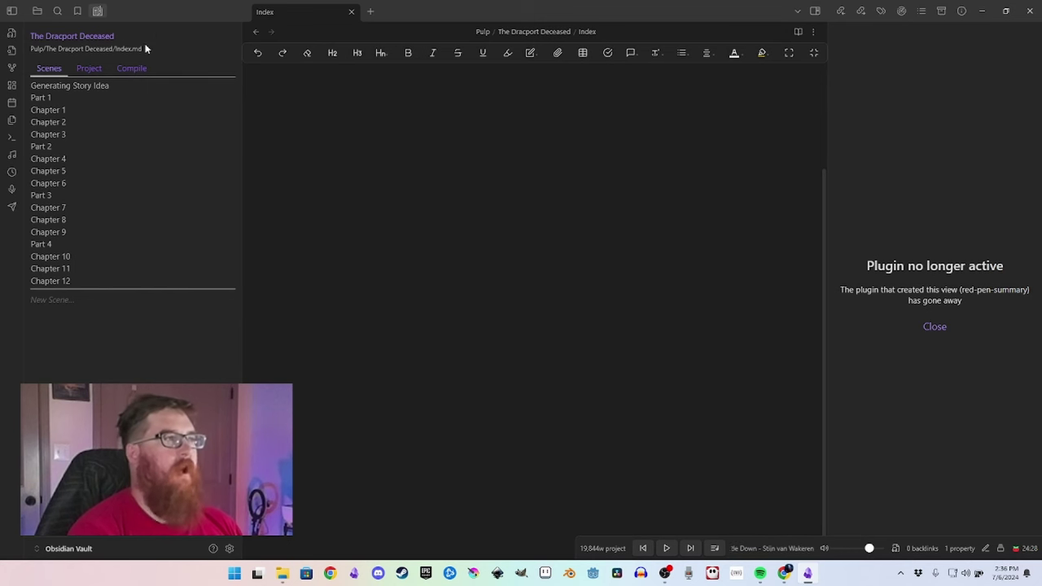
left_click(134, 70)
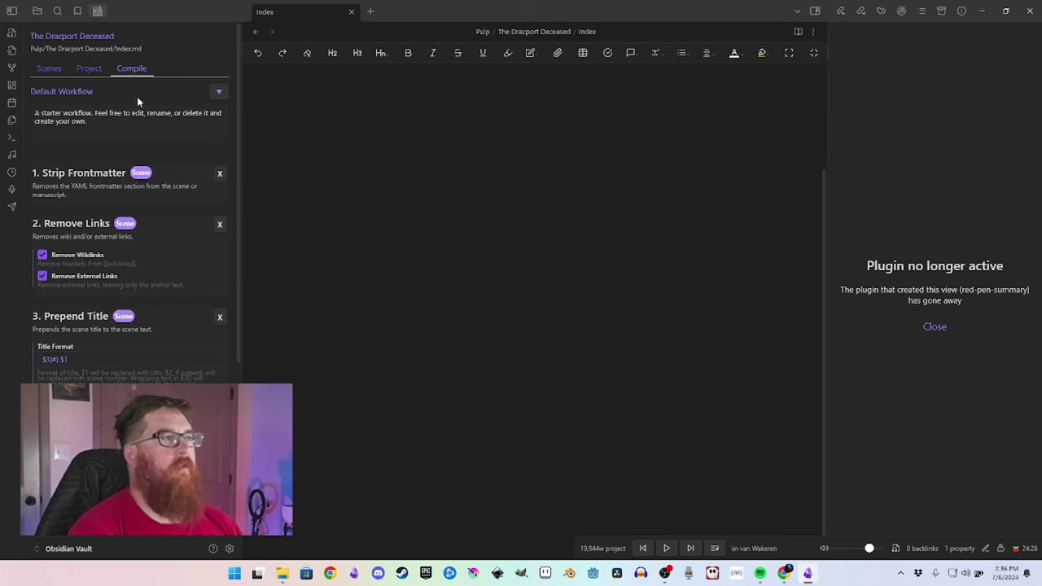
scroll(109, 277, "down", 3)
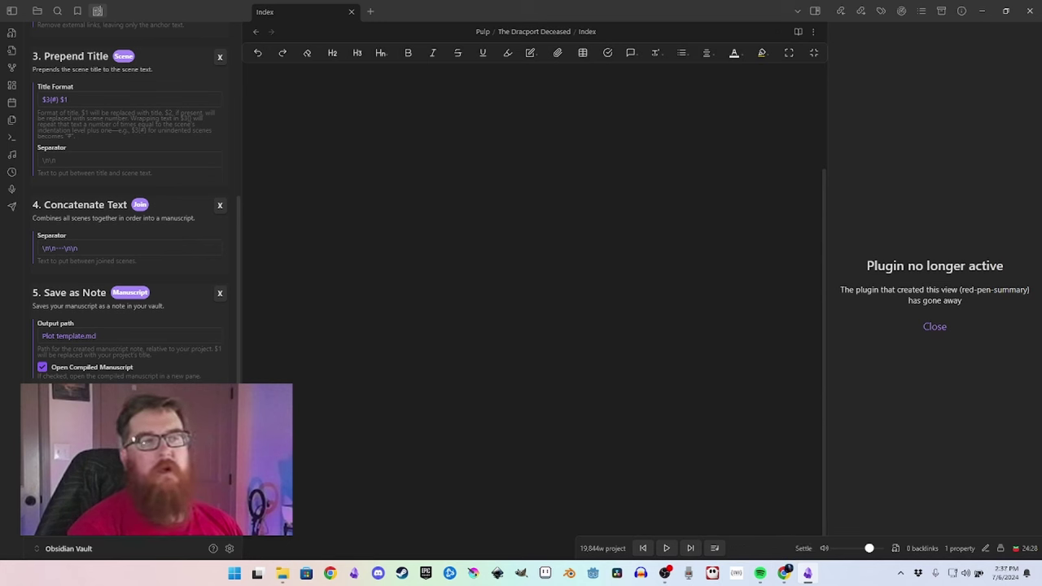
scroll(229, 249, "up", 3)
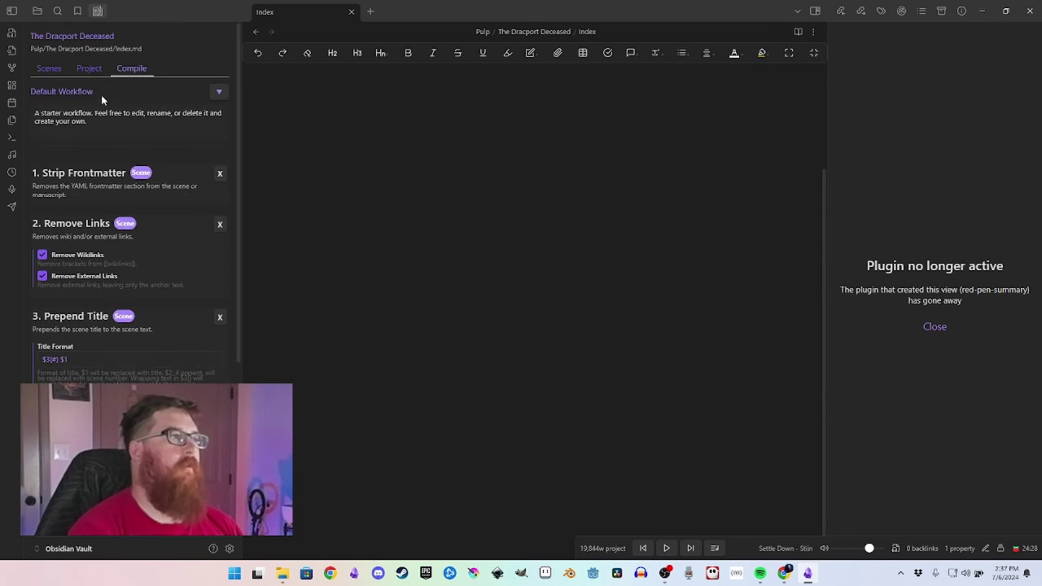
scroll(101, 95, "down", 3)
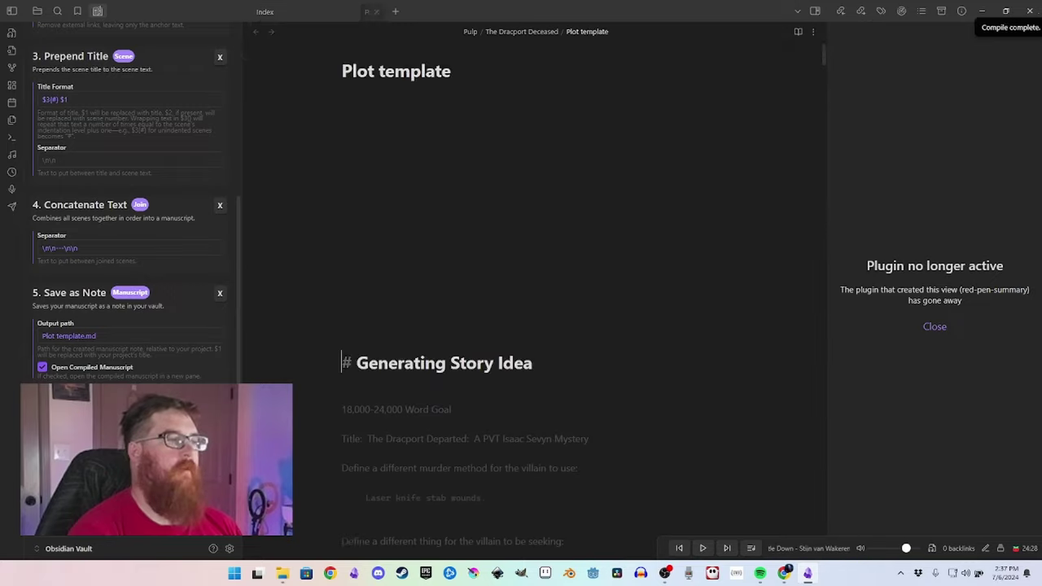
Look through the compiled Plot template manuscript from the Generating Story Idea section to its closing paragraphs.
scroll(561, 286, "down", 8)
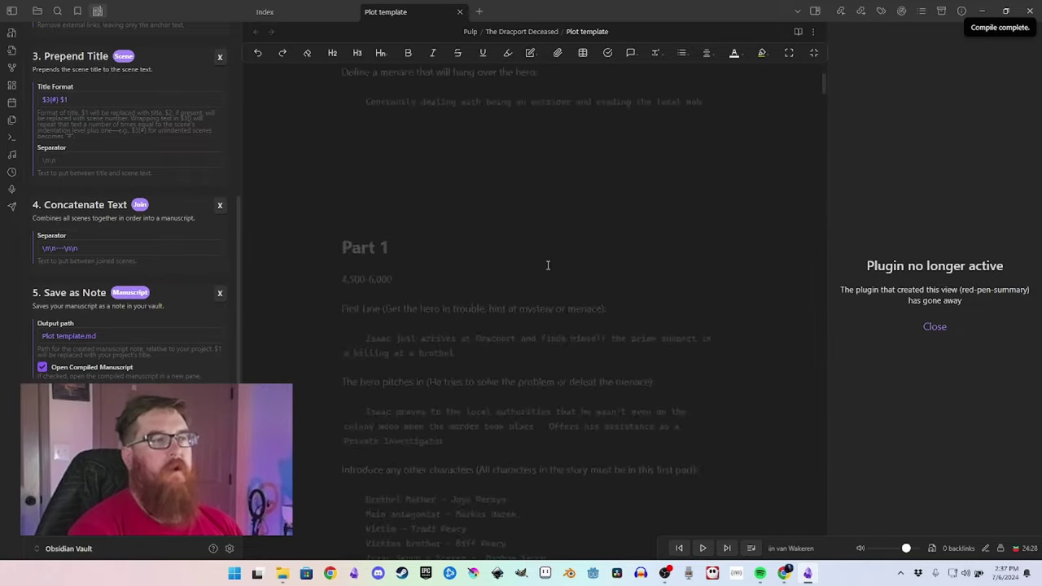
scroll(547, 261, "down", 20)
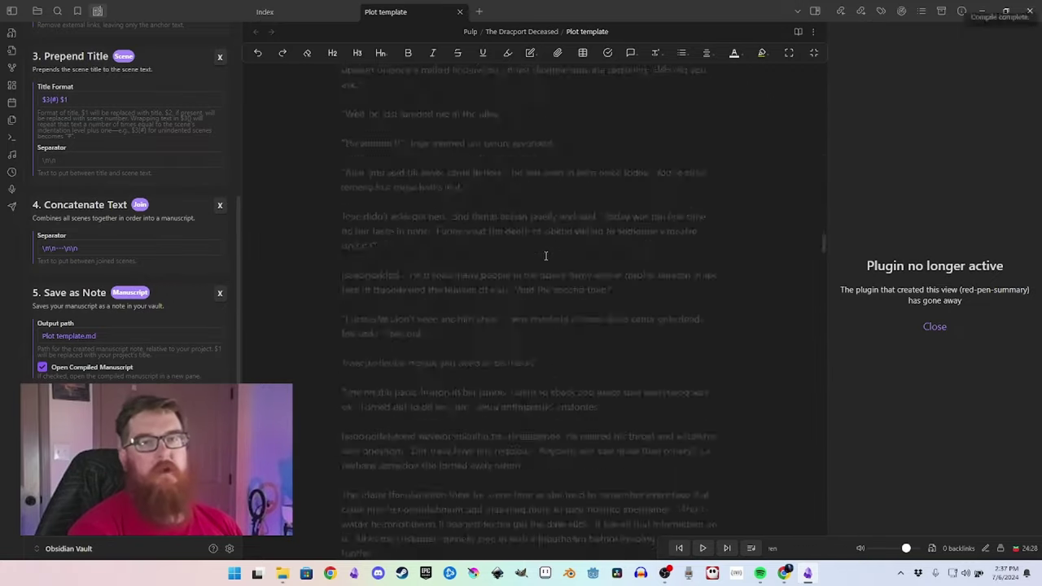
scroll(545, 255, "down", 20)
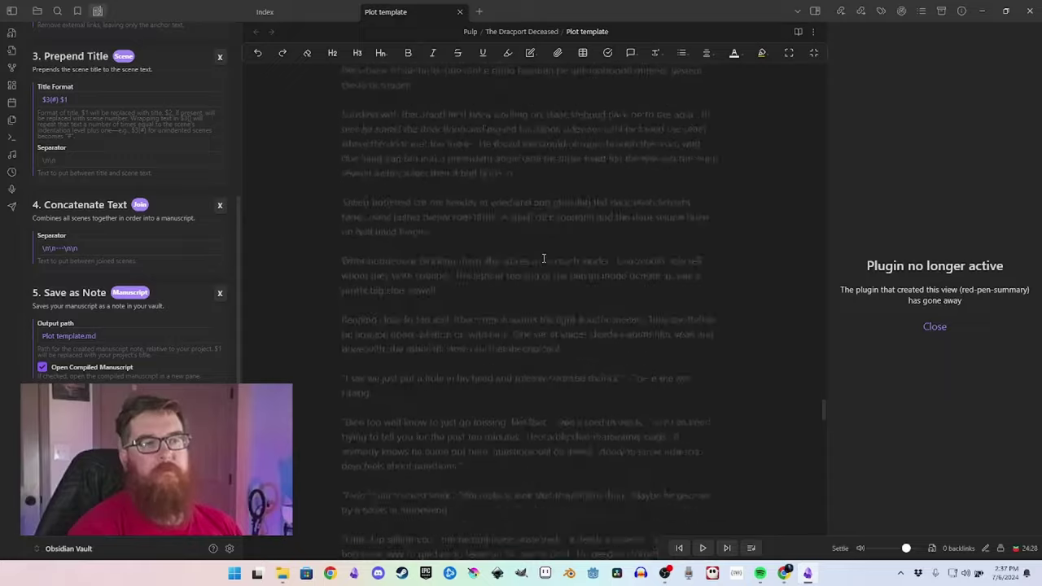
scroll(544, 259, "down", 20)
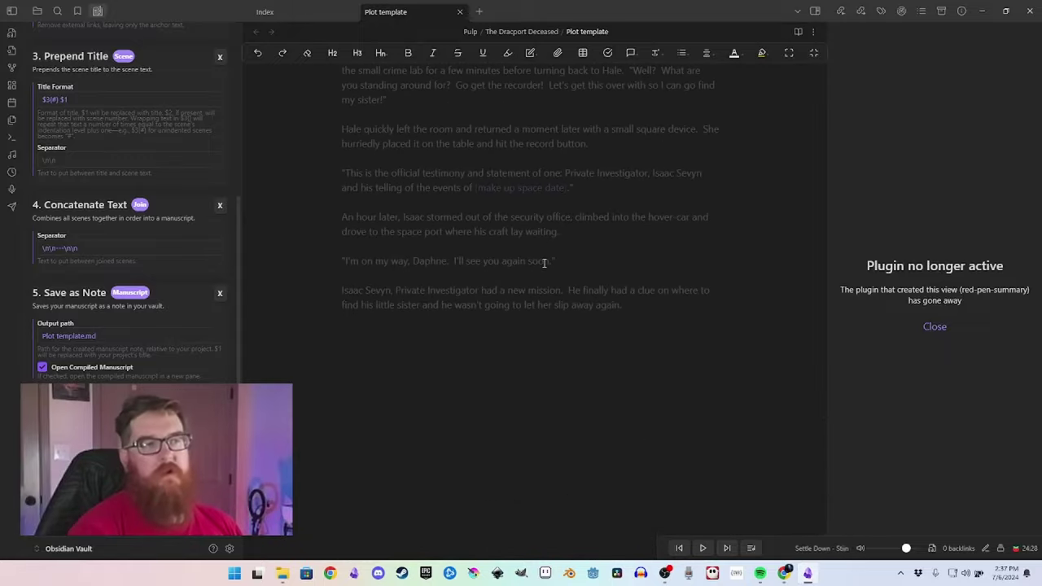
scroll(544, 262, "up", 10)
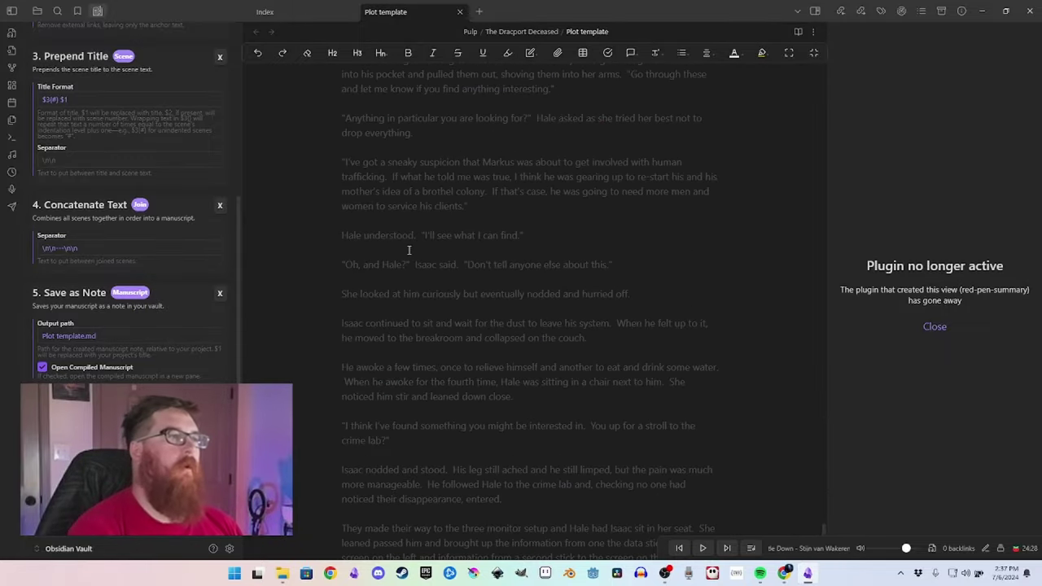
Export the compiled Plot template manuscript as a Word (.docx) file named Plot template.docx to the Documents folder.
scroll(408, 250, "up", 10)
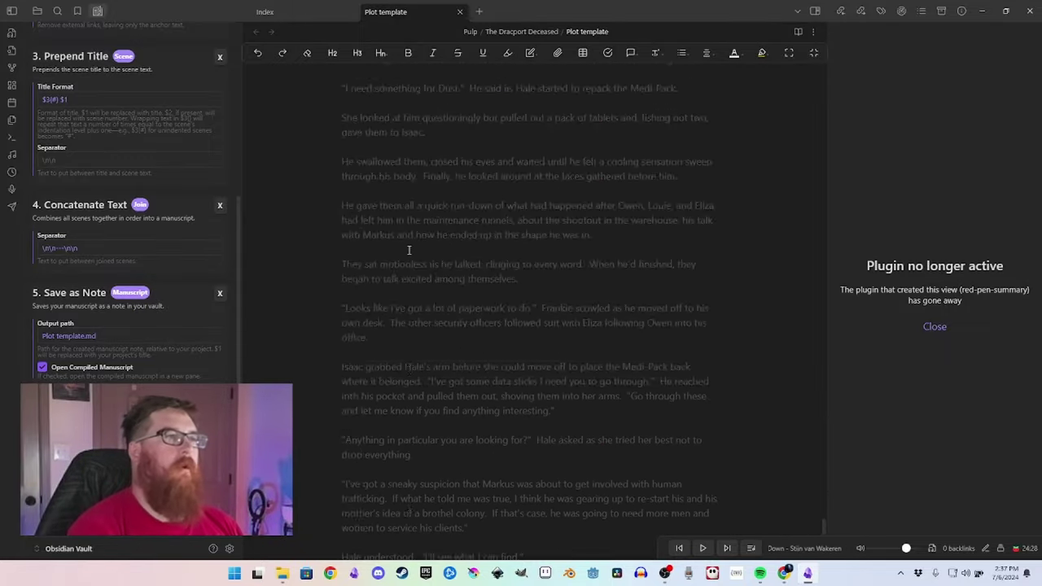
left_click(813, 31)
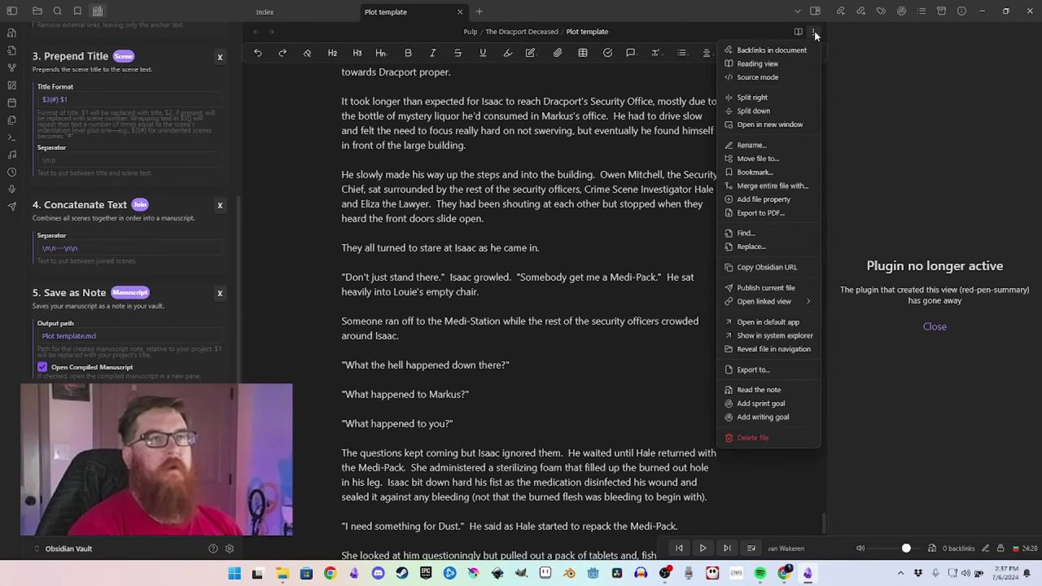
left_click(744, 370)
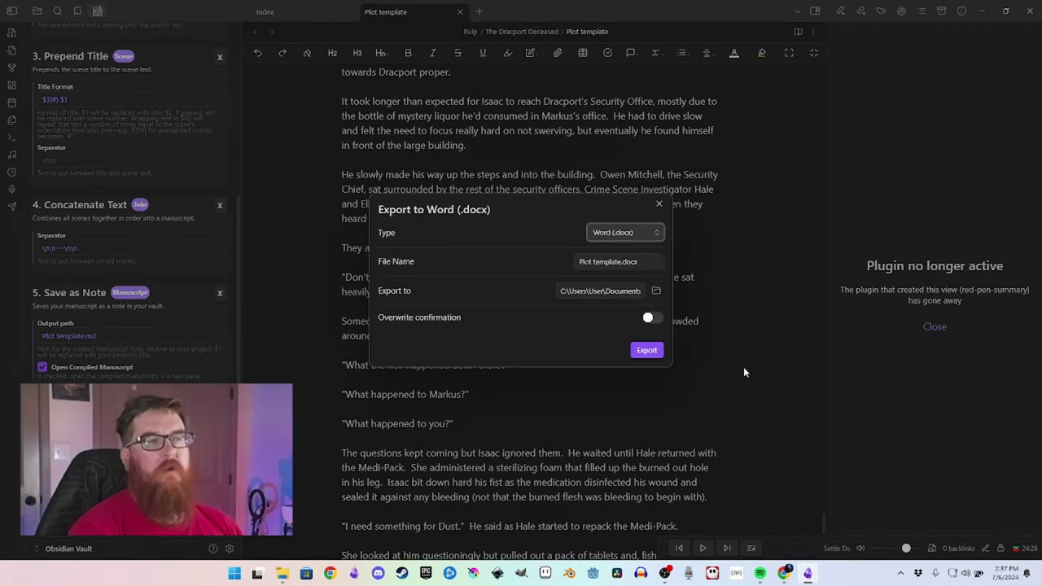
left_click(639, 234)
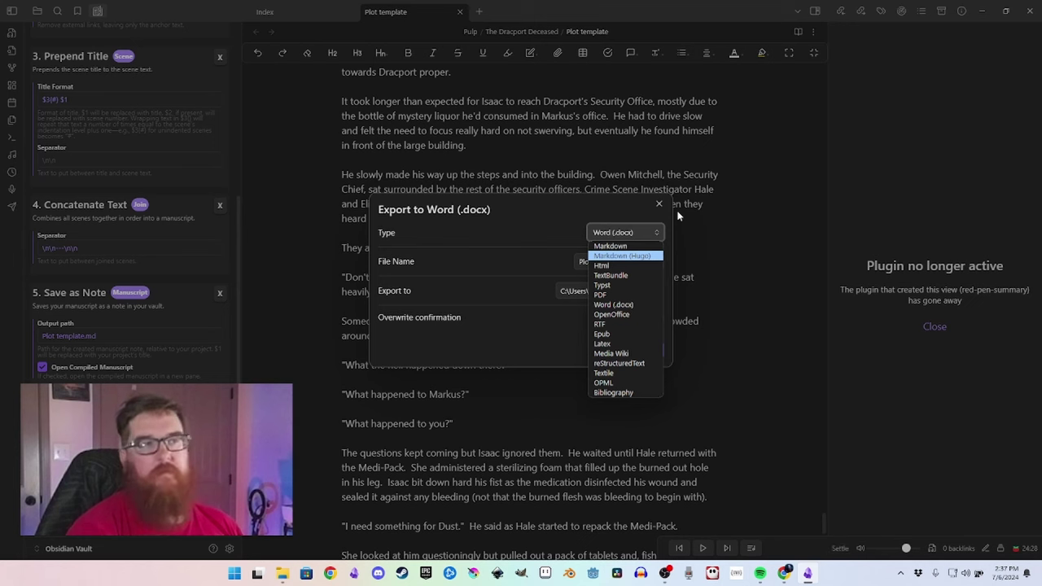
left_click(652, 232)
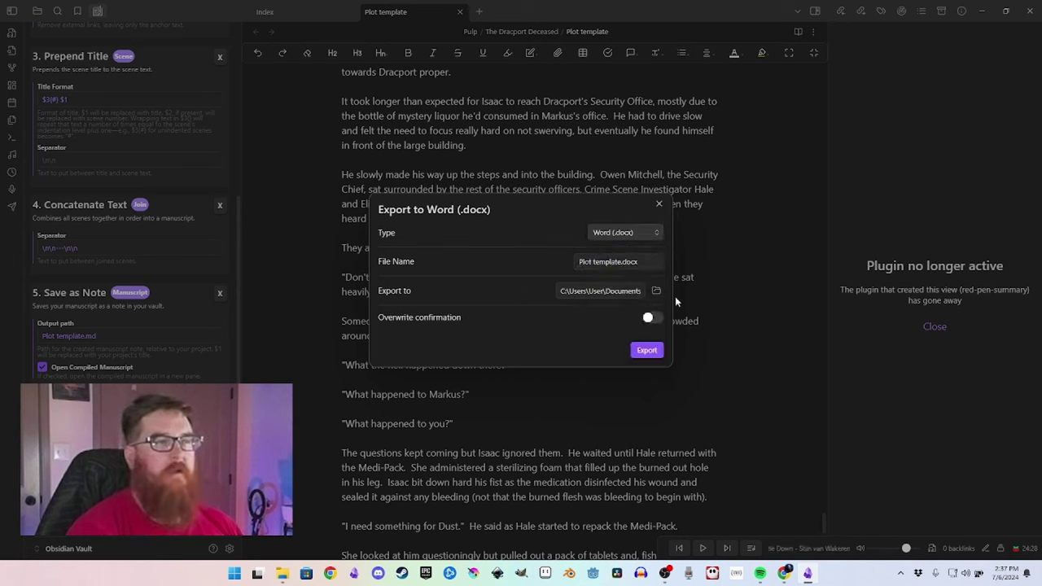
left_click(649, 349)
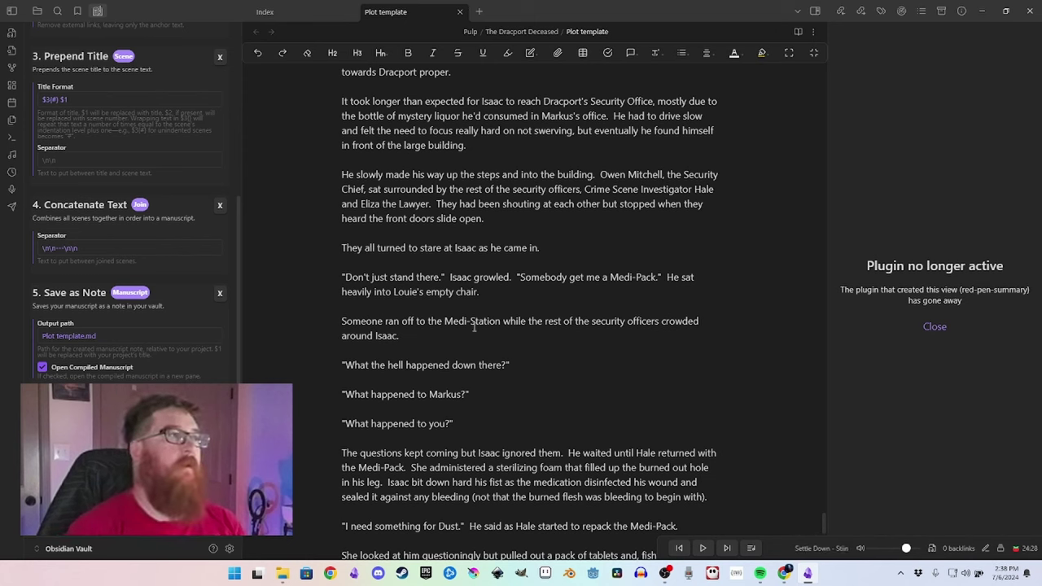
Leave the Longform compile settings for the project's scenes and the vault's file list, then expand and collapse the Assets folder.
scroll(131, 204, "up", 5)
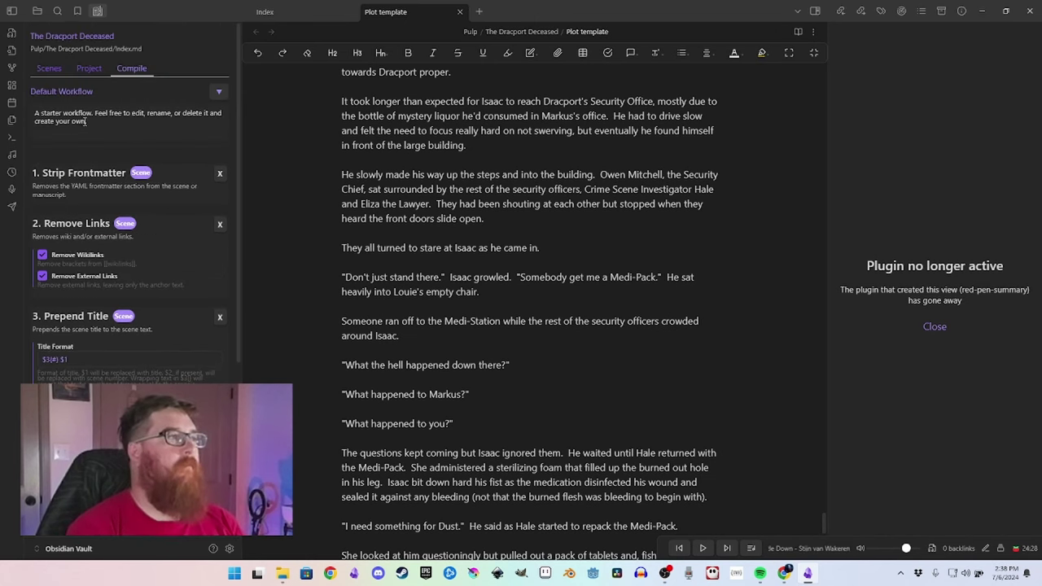
left_click(49, 69)
left_click(38, 12)
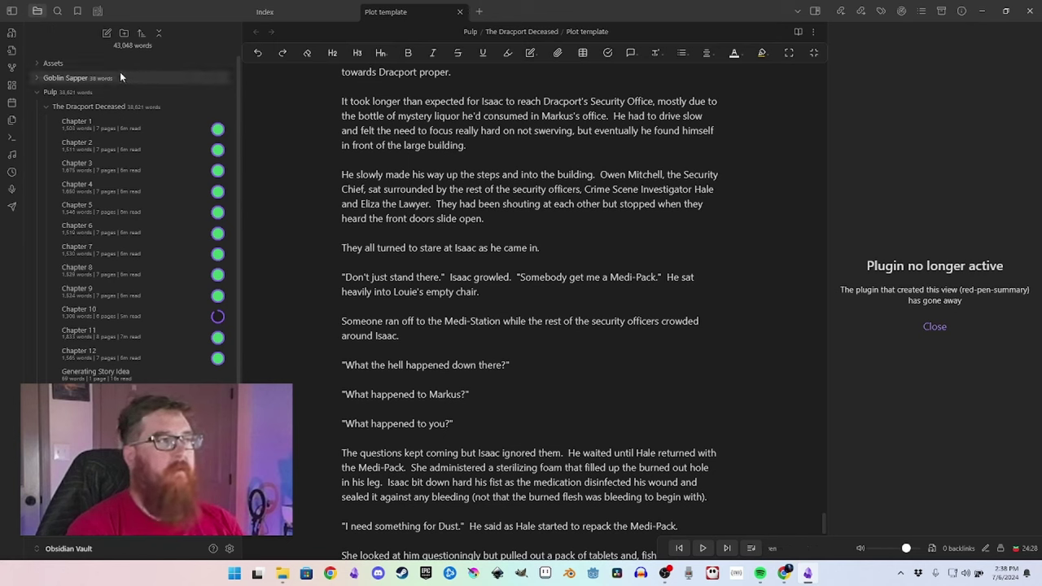
left_click(77, 61)
left_click(77, 61)
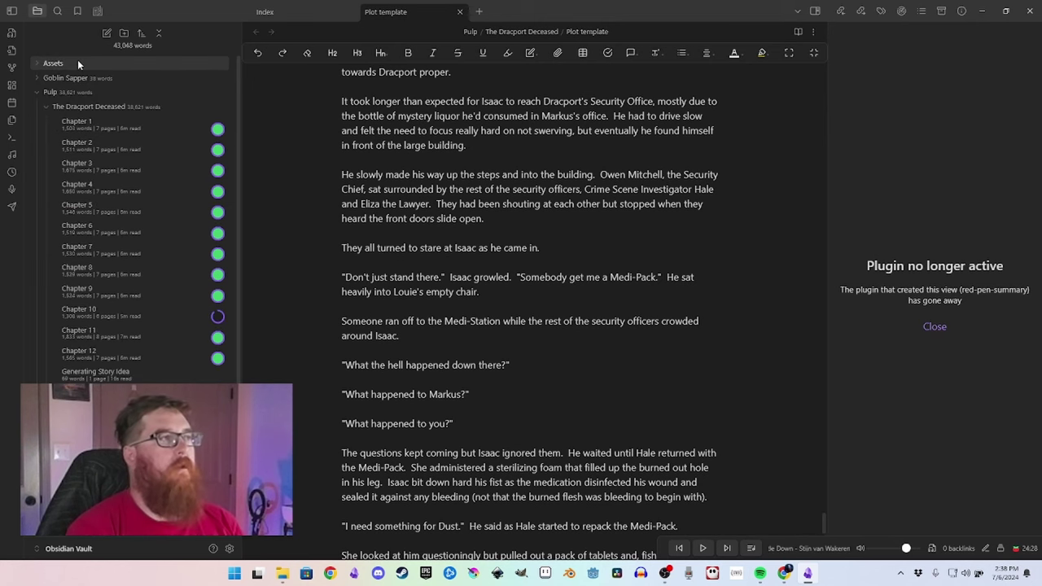